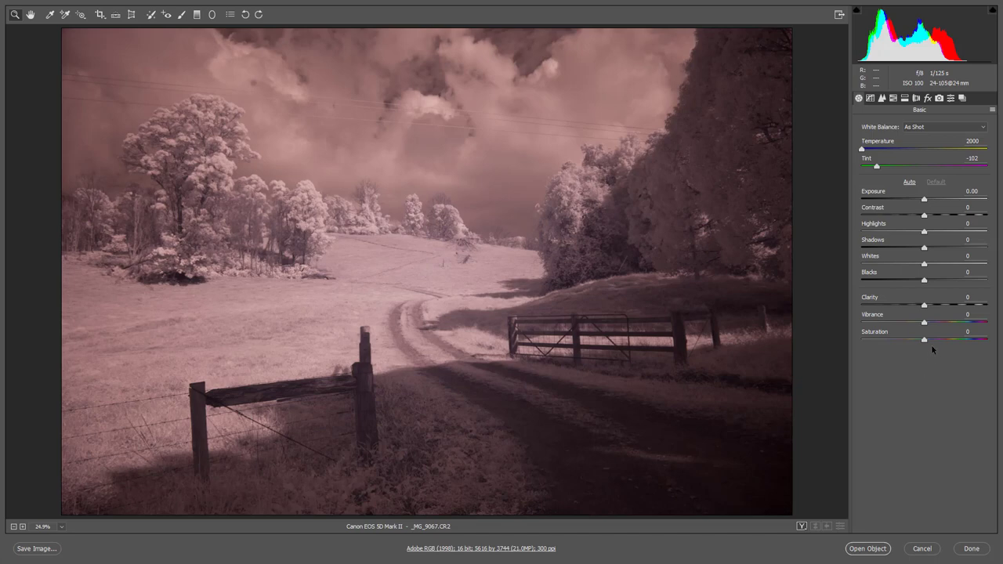
Enable the Canon EF 24-105mm lens profile correction, comparing it on and off, and remove chromatic aberration
click(916, 98)
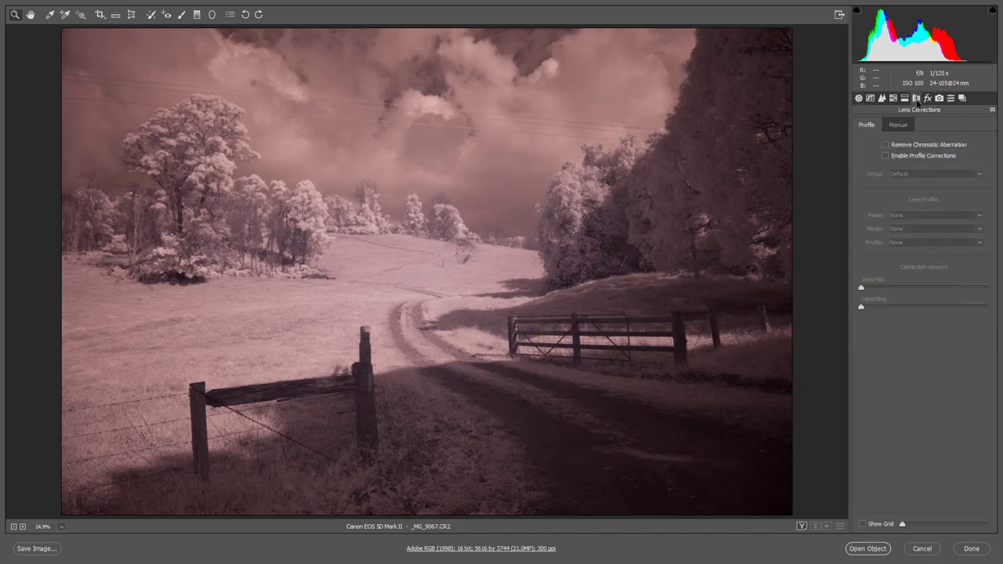
click(886, 155)
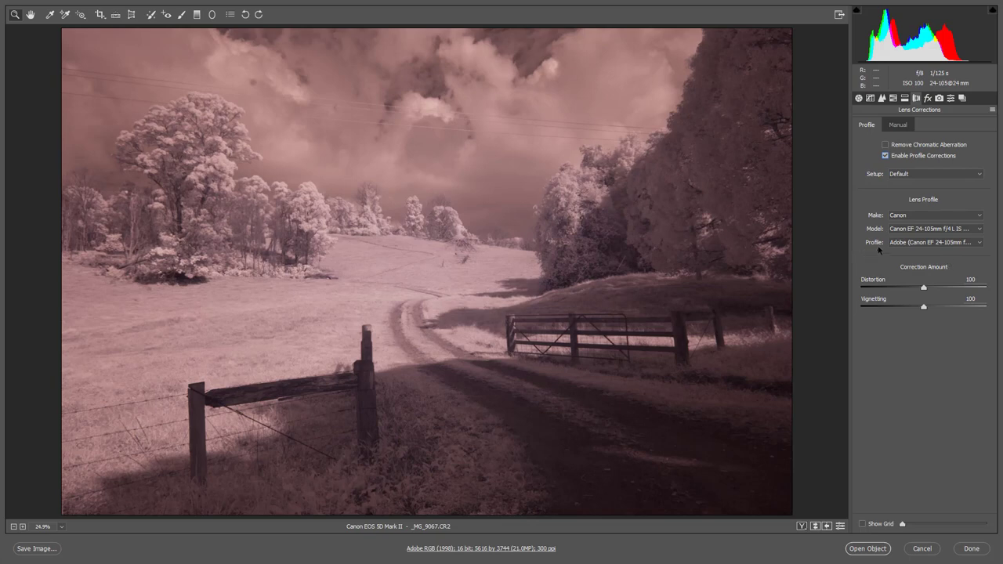
click(887, 156)
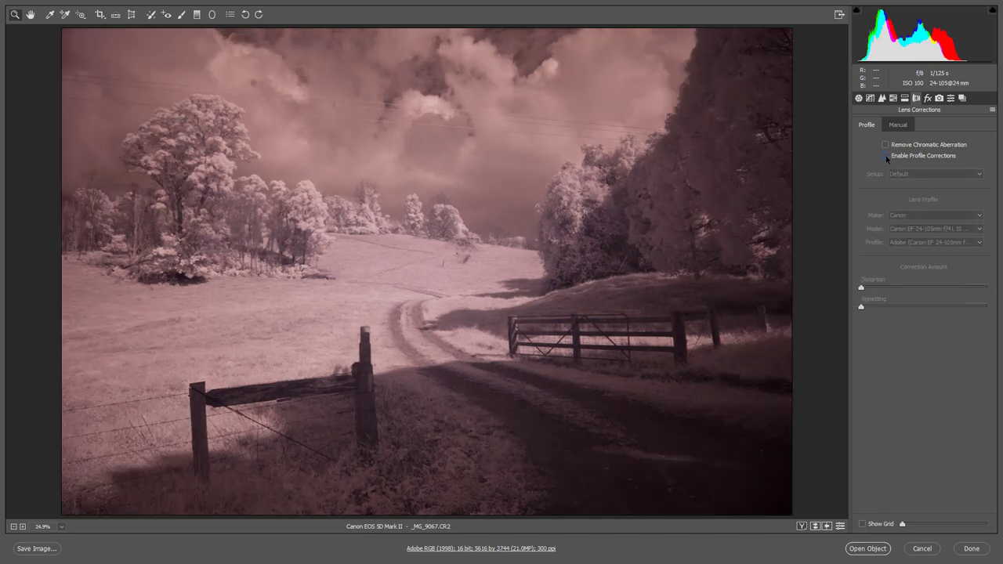
click(887, 157)
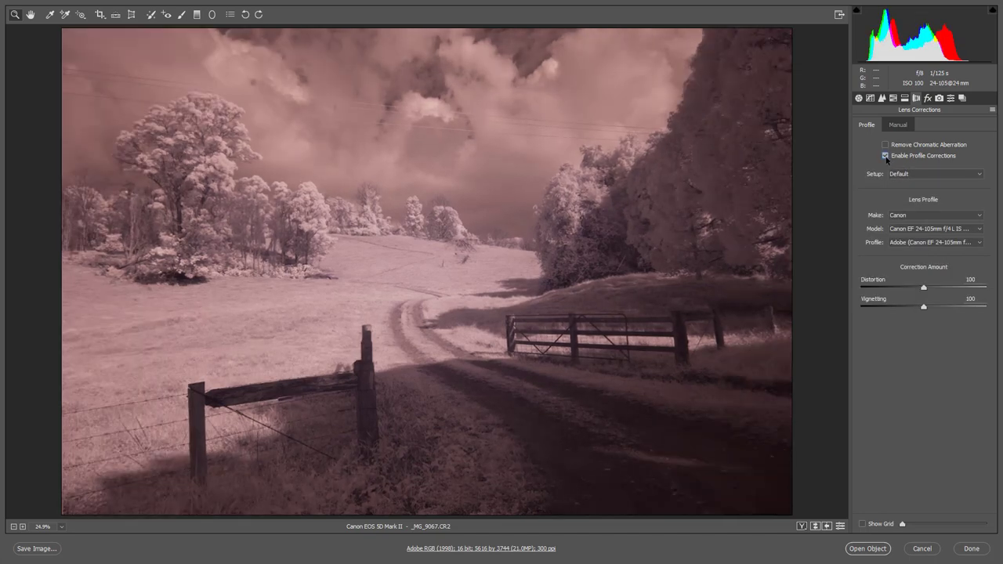
click(887, 157)
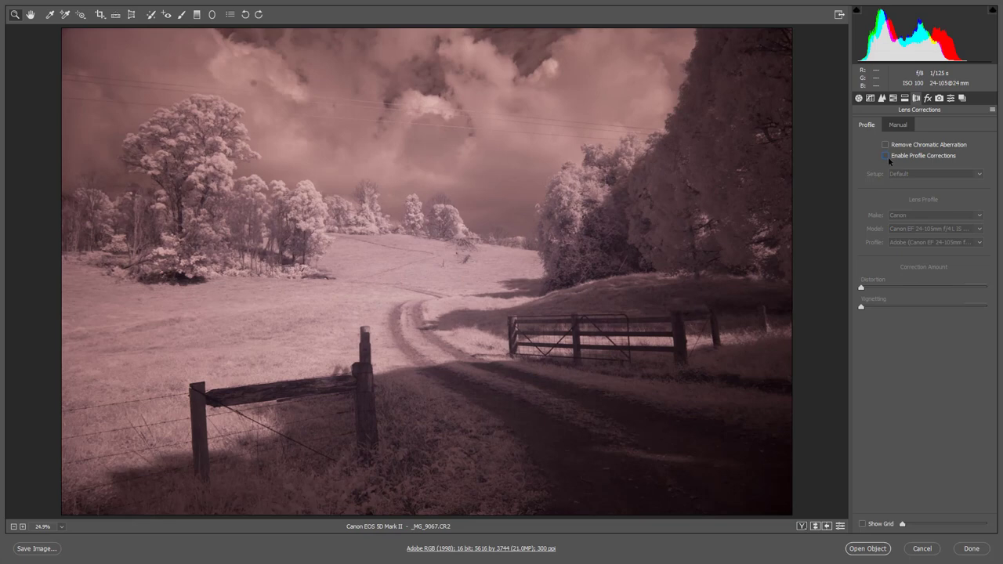
click(887, 159)
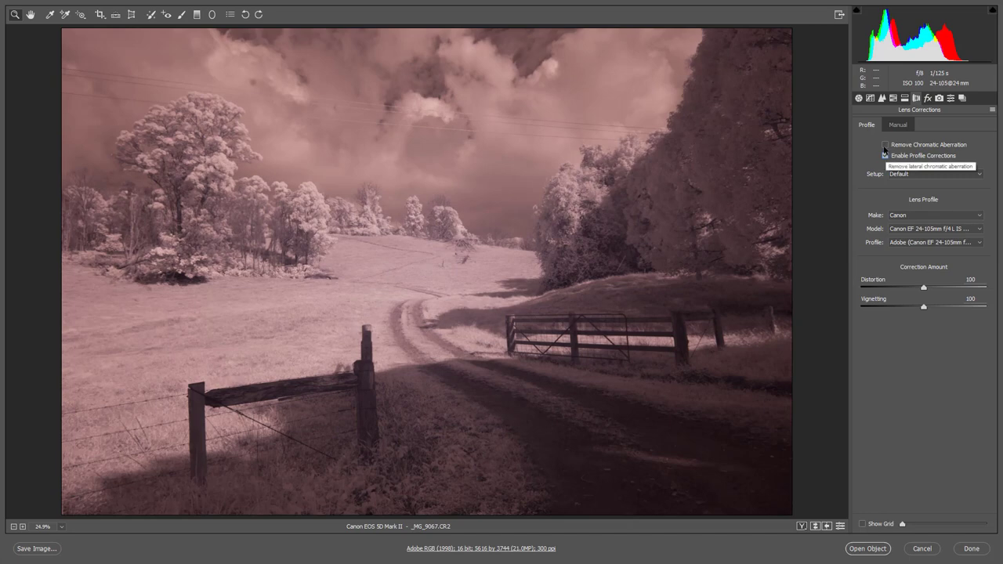
click(886, 146)
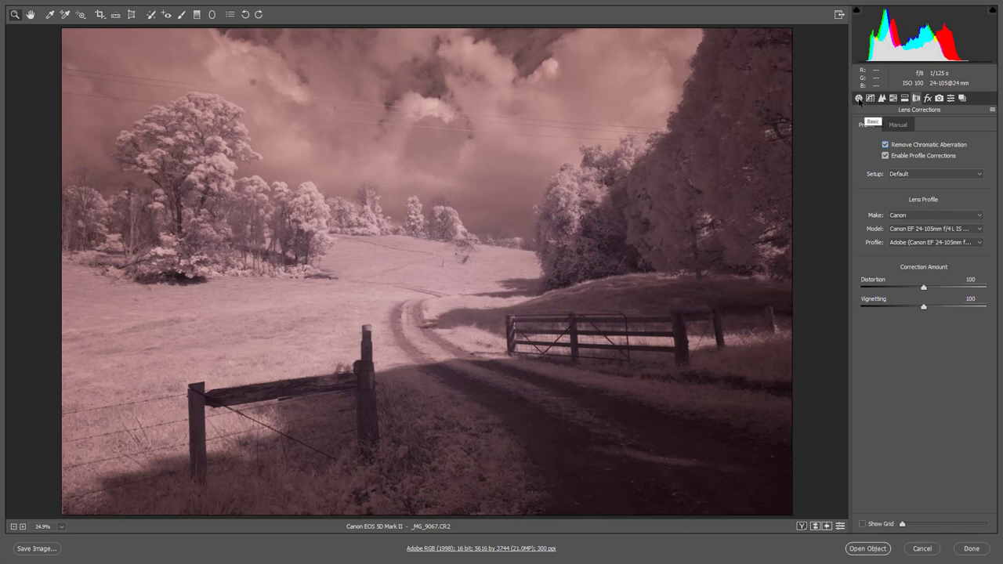
Drag Saturation to -100 in the Basic panel to turn the photo black and white
click(859, 99)
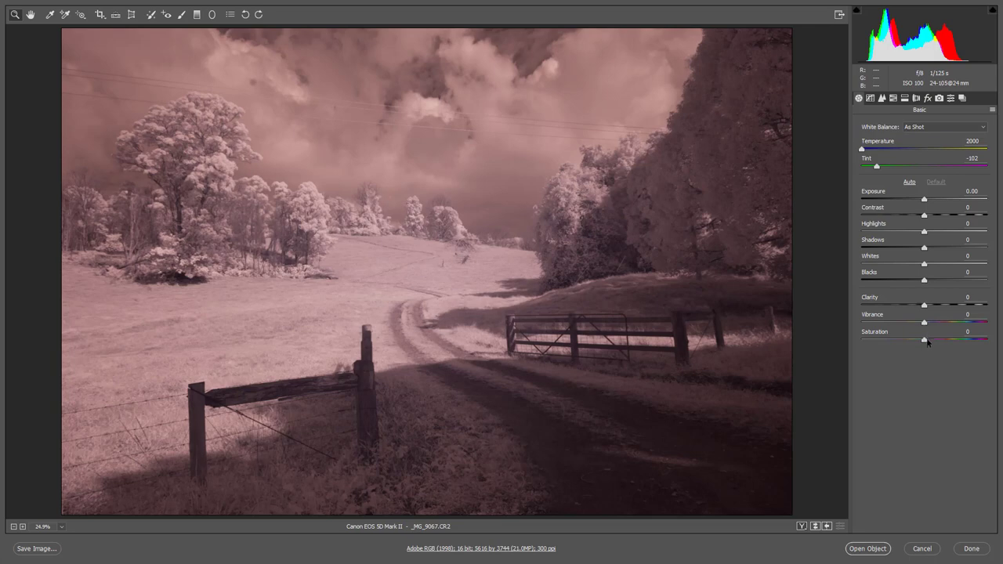
drag(925, 340, 863, 343)
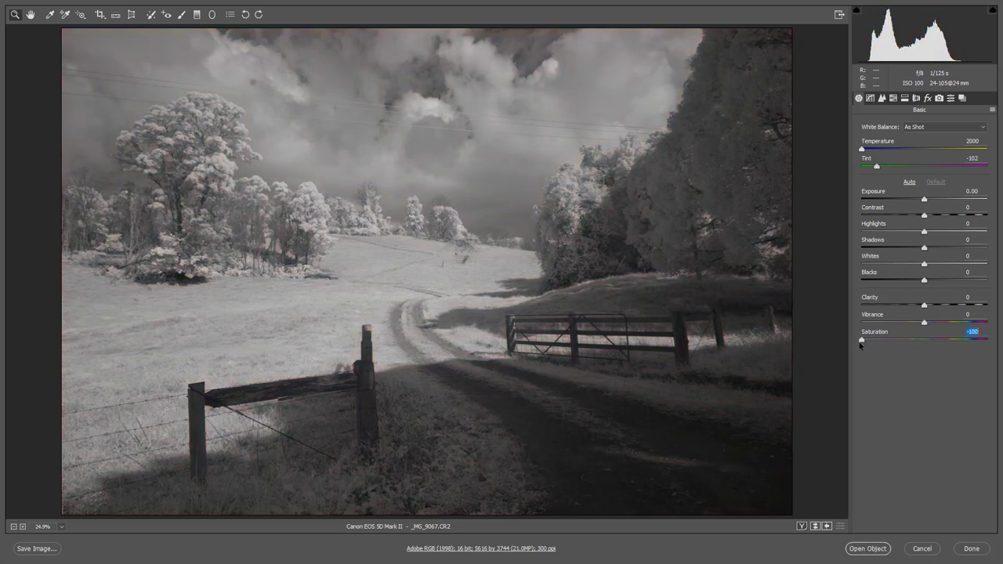
click(915, 365)
Add +38 Dehaze in the Effects panel for punchier contrast
click(929, 99)
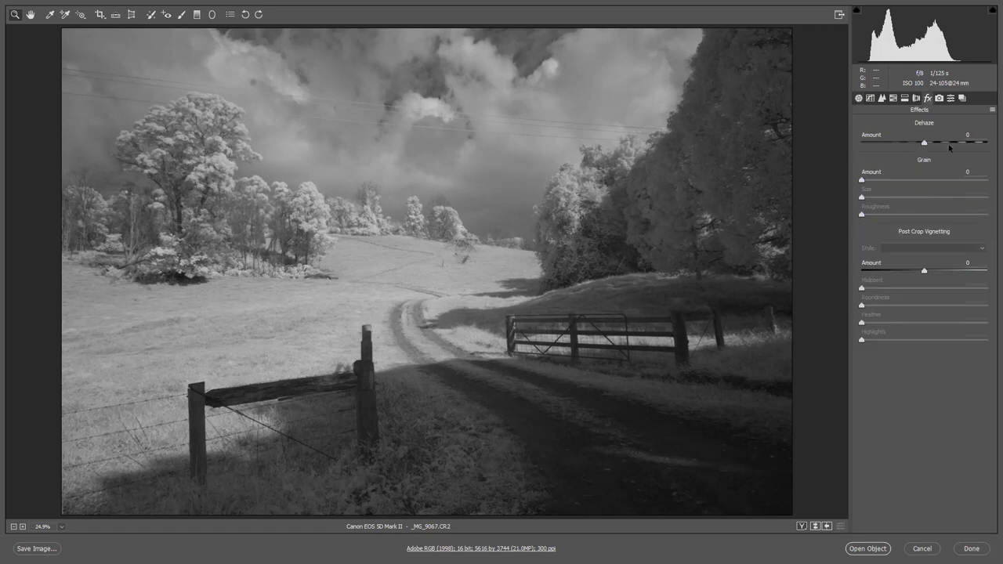
click(949, 144)
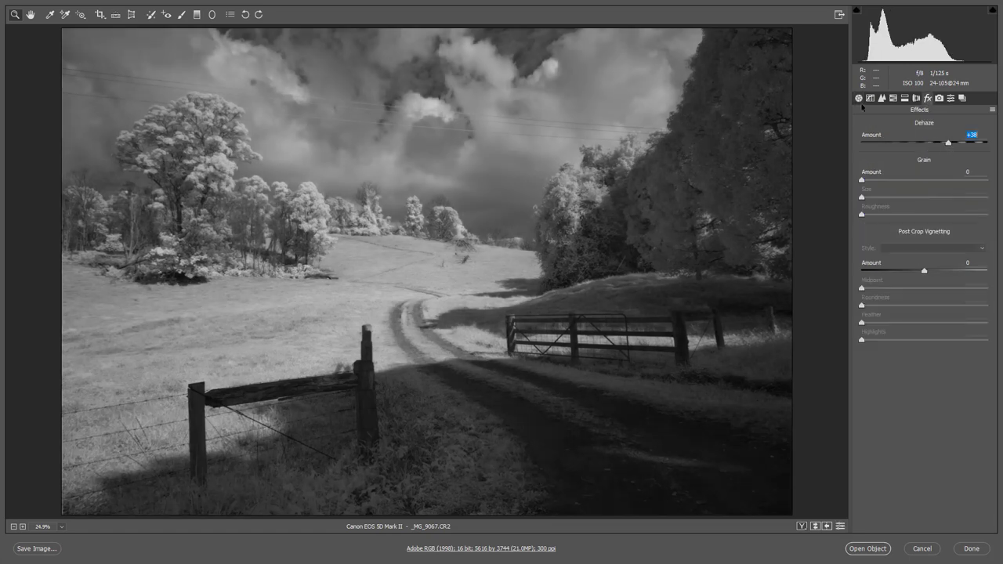
click(860, 99)
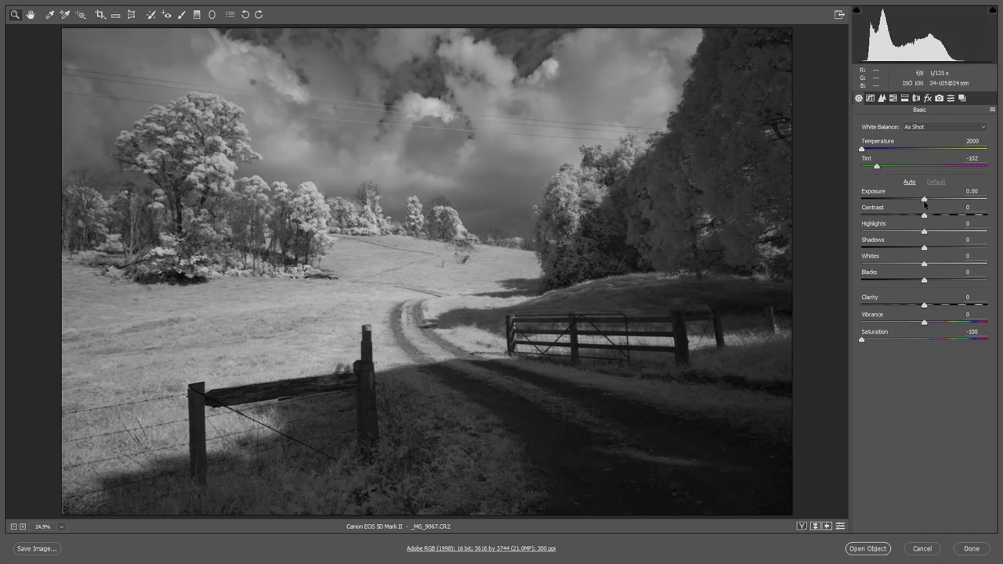
Set Exposure +0.20, Highlights +56, Whites +54 and Blacks -35 in the Basic panel
drag(926, 201, 928, 200)
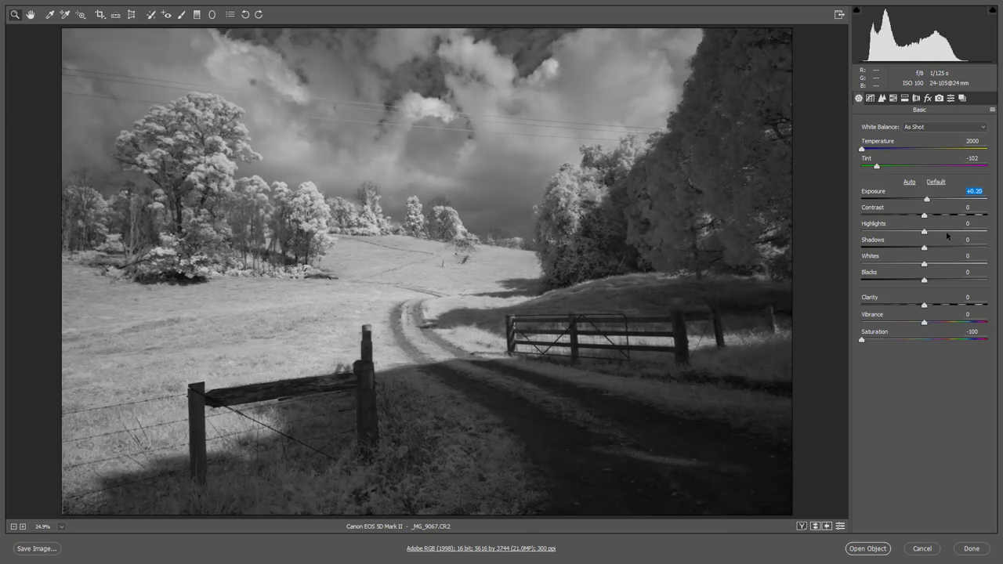
click(946, 232)
drag(945, 234, 959, 269)
click(953, 264)
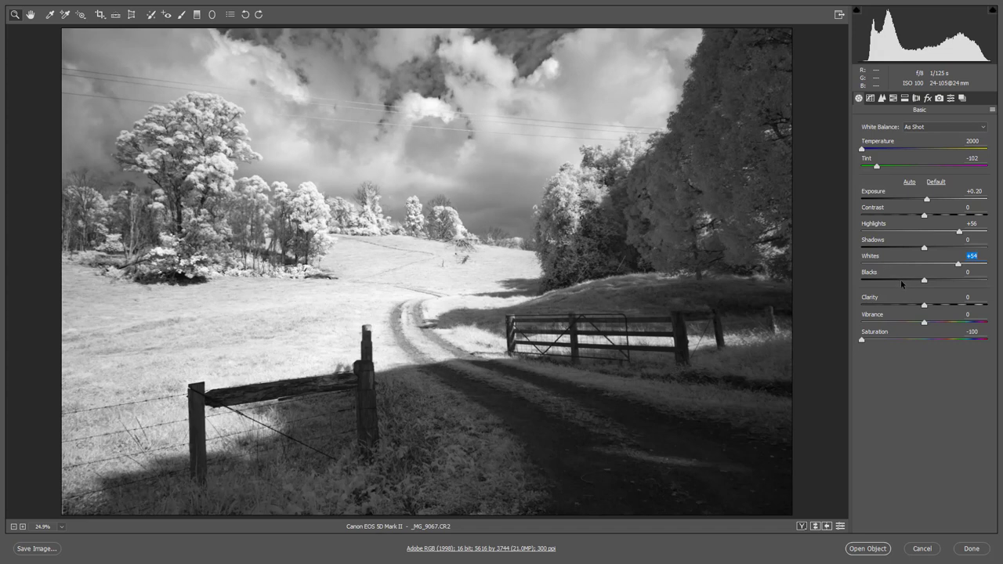
drag(901, 280, 904, 286)
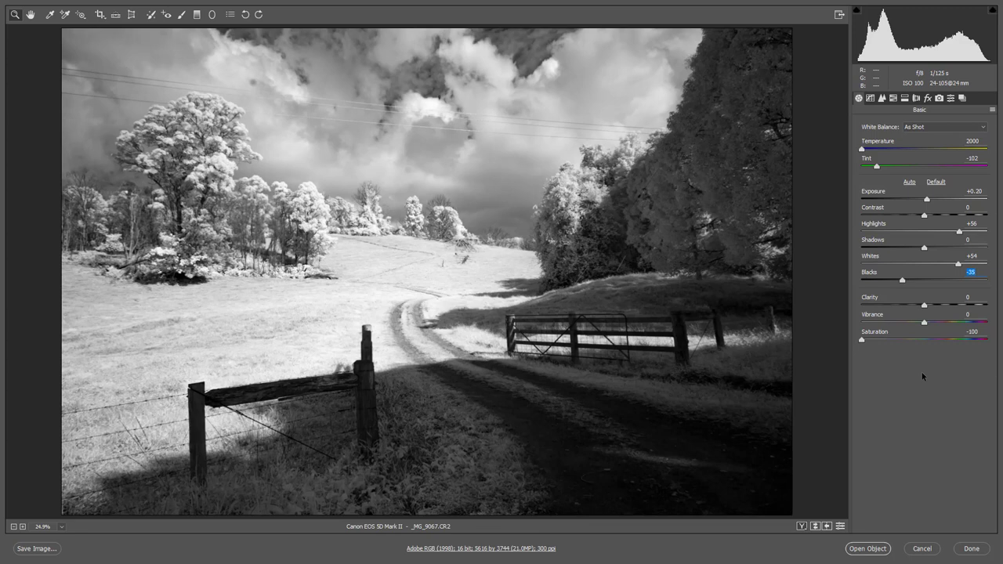
Lift Shadows to +52 and raise Exposure to +0.70
key(shift+Tab)
key(shift+Tab)
key(shift+Tab)
key(shift+Tab)
key(shift+Tab)
click(954, 248)
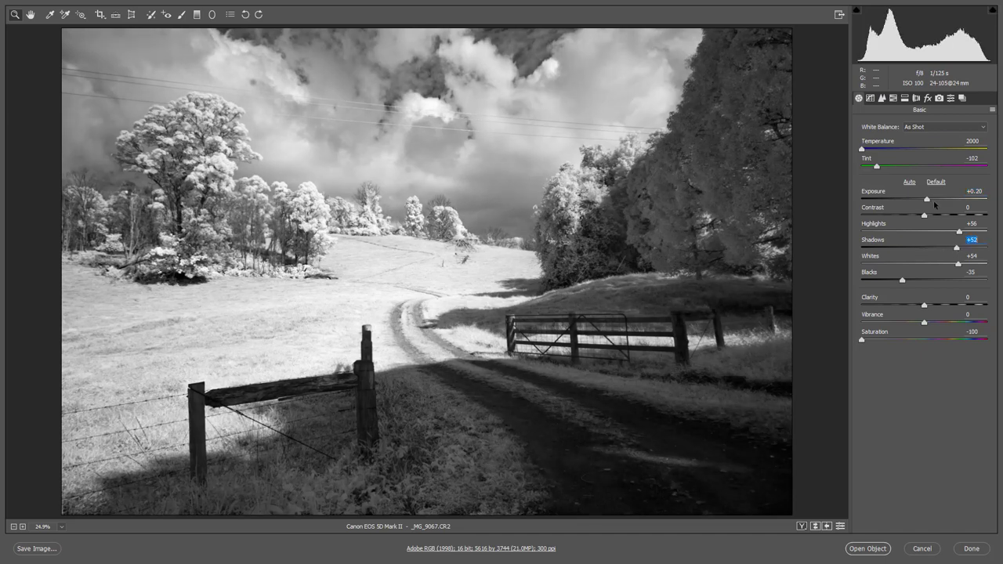
drag(928, 200, 935, 201)
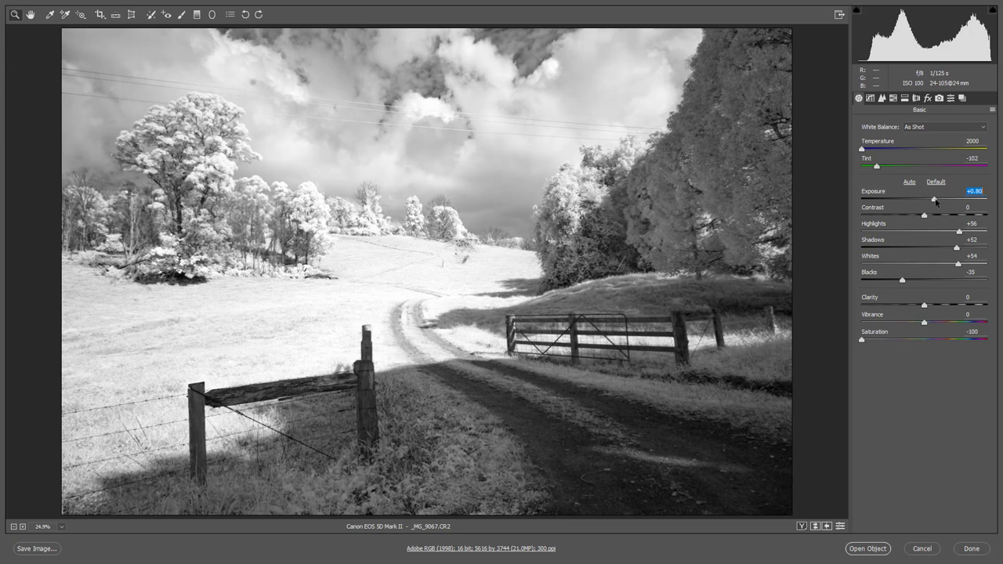
drag(936, 202, 933, 201)
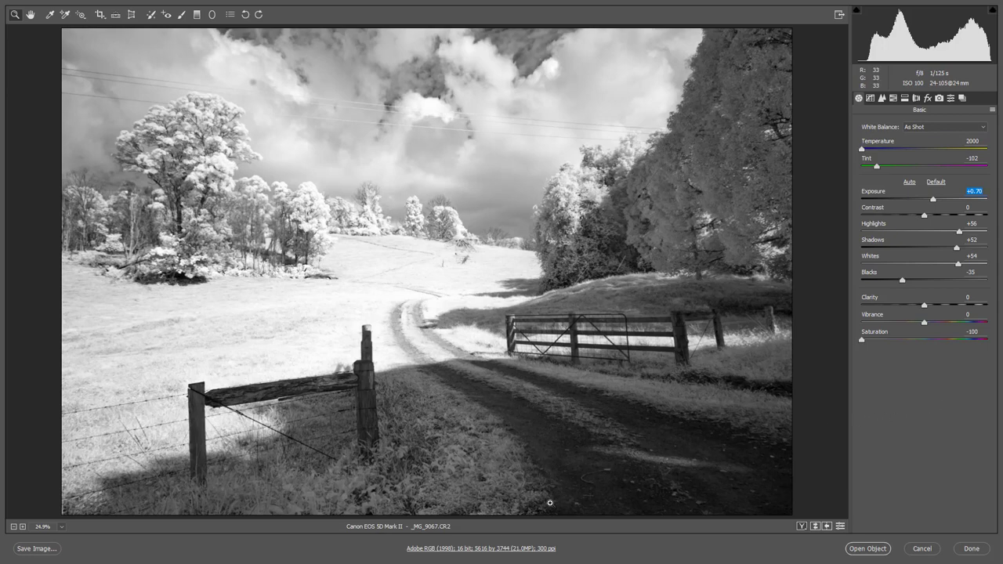
Set the workflow to Open in Photoshop as Smart Objects and open the photo as a smart object
click(473, 552)
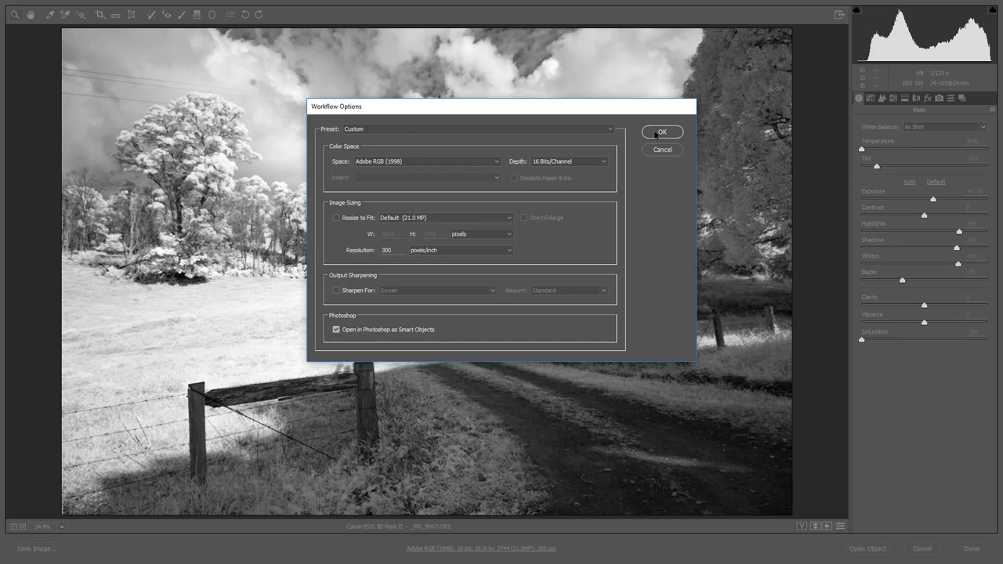
click(657, 134)
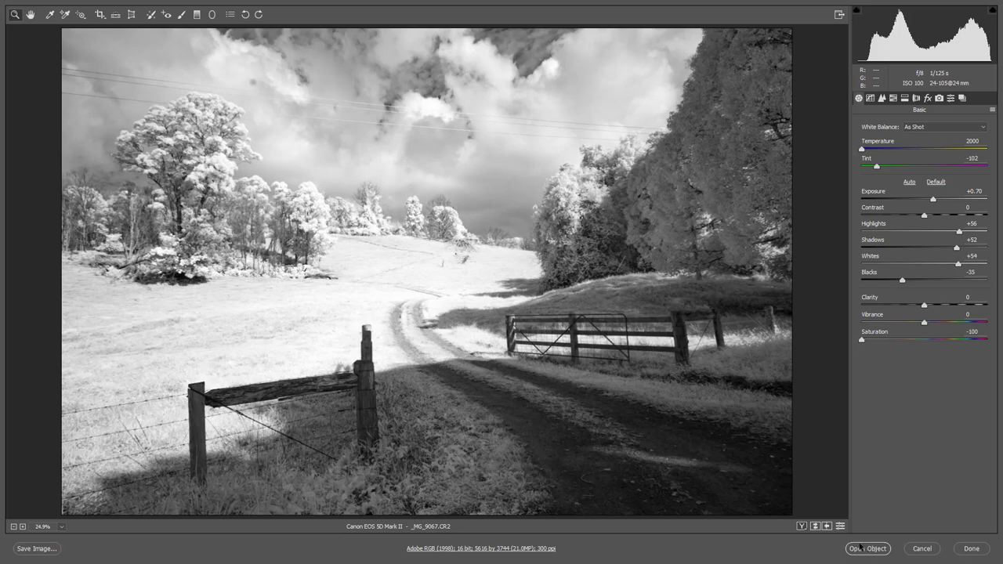
click(855, 548)
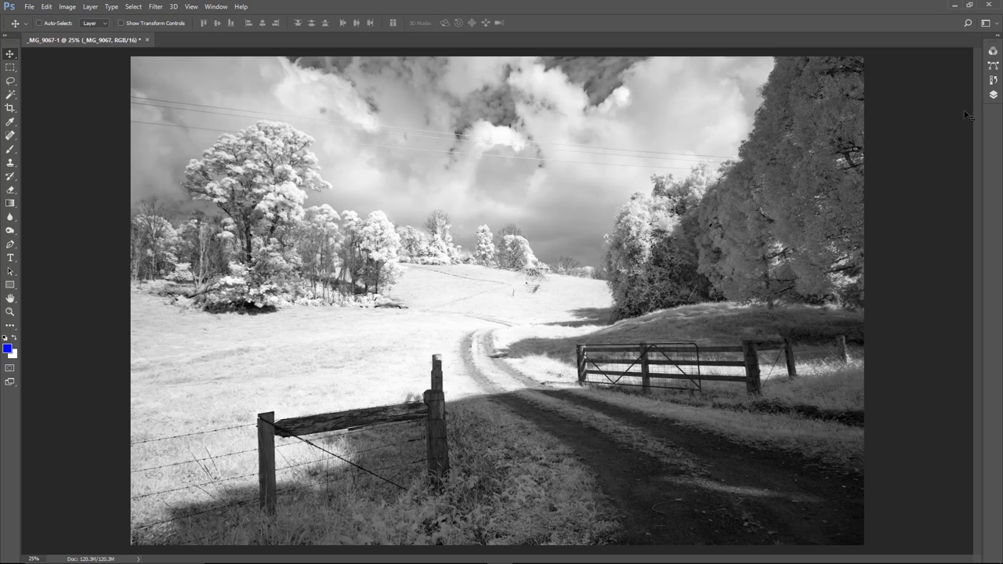
Make a New Smart Object via Copy of the photo layer
click(997, 41)
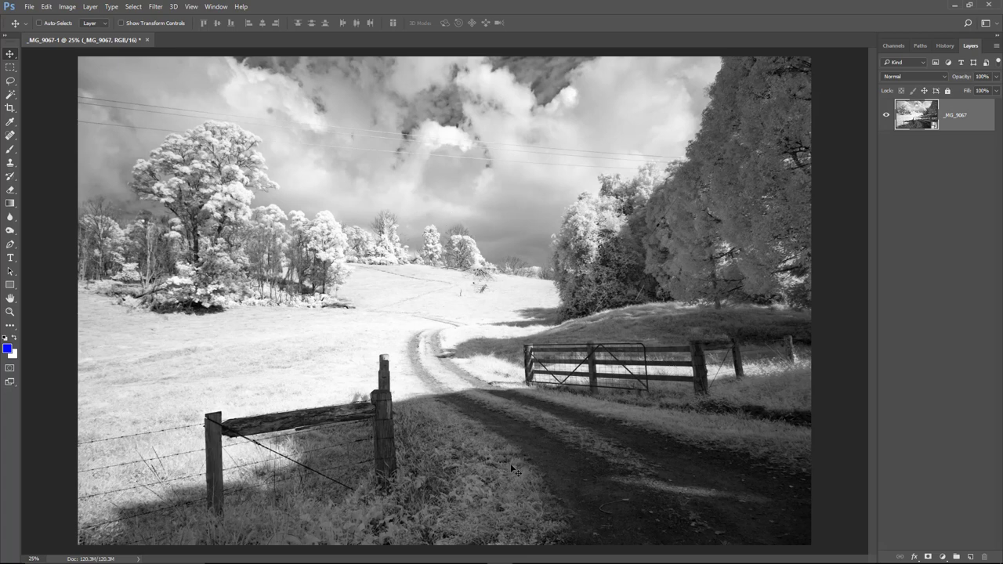
right_click(972, 116)
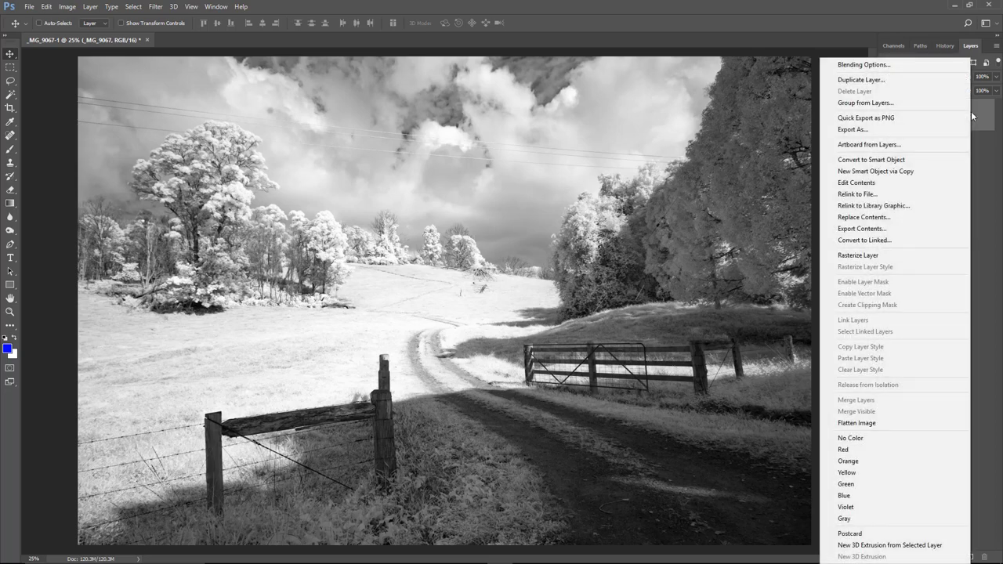
click(887, 173)
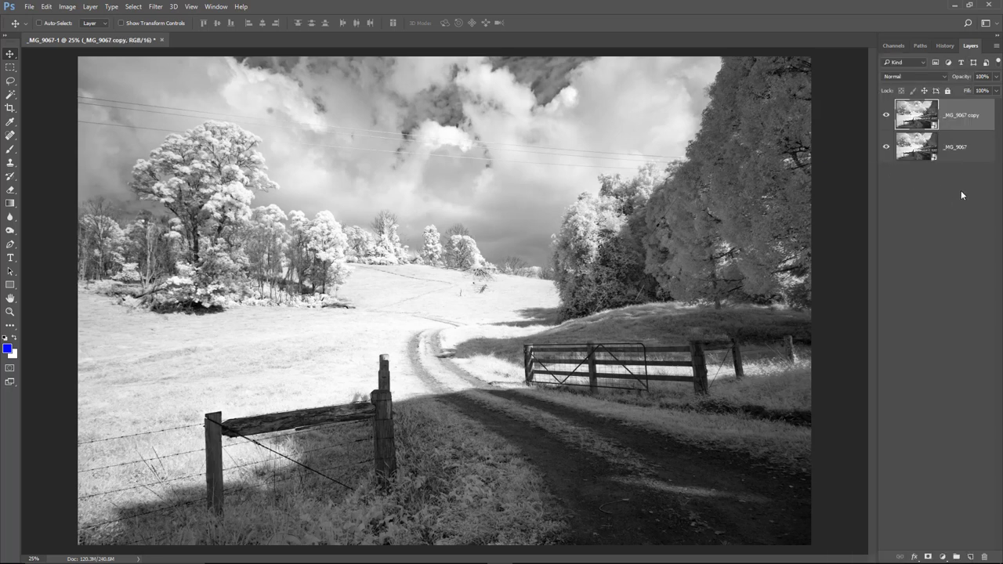
Name the copy 'bot right' and the original 'top left', then reopen top left in Camera Raw
double_click(966, 116)
text(bot right)
click(956, 151)
double_click(958, 149)
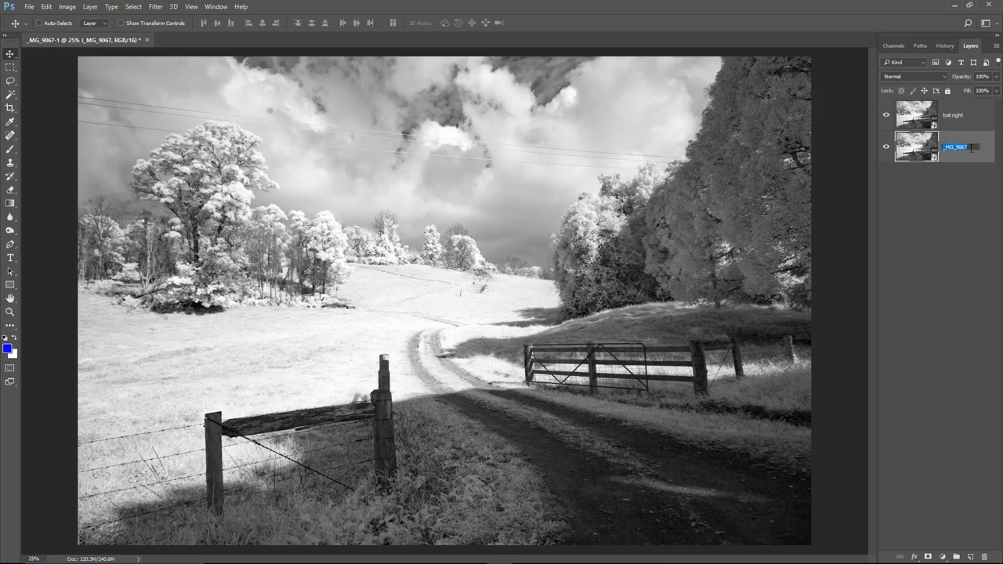
text(top left)
click(919, 147)
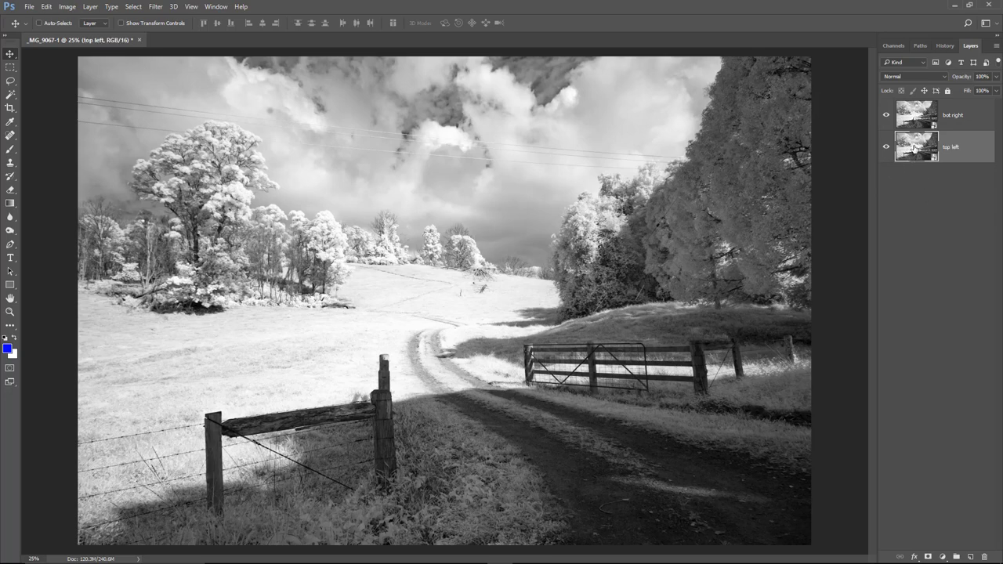
double_click(915, 147)
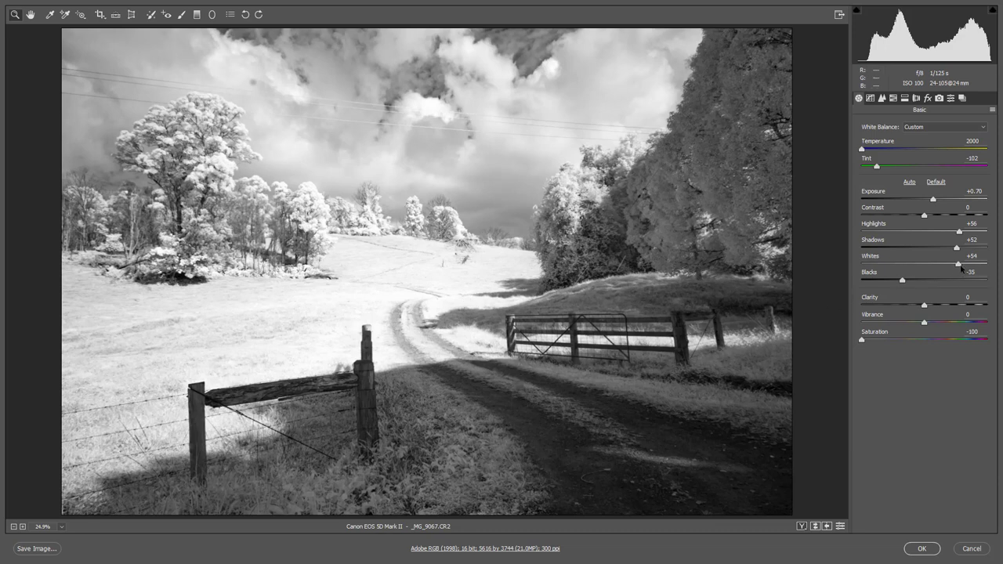
Reset Whites and Highlights to zero, darken Exposure slightly and add strong Clarity to top left
double_click(957, 265)
double_click(960, 233)
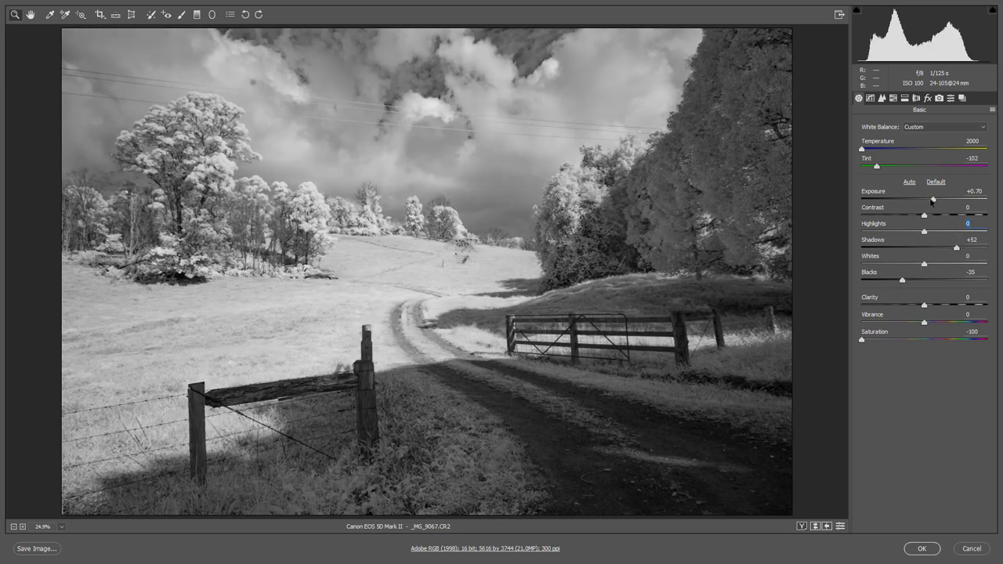
drag(933, 201, 922, 200)
click(971, 306)
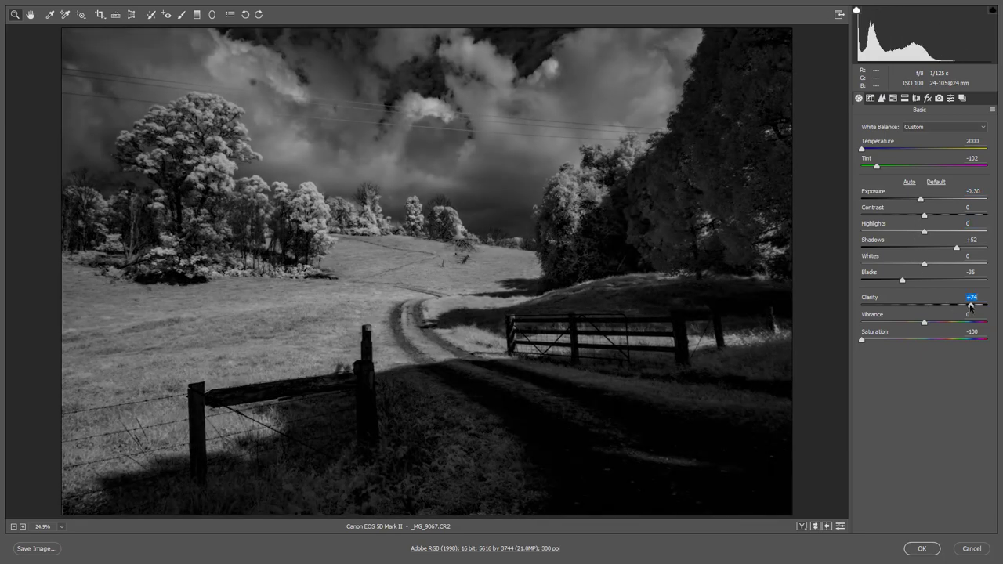
drag(971, 306, 958, 309)
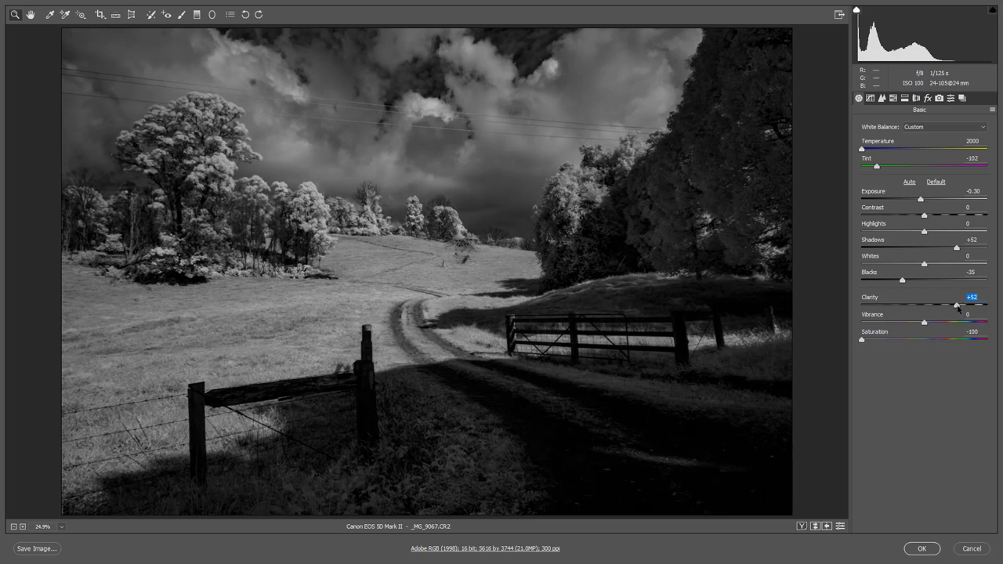
click(958, 307)
drag(920, 200, 927, 201)
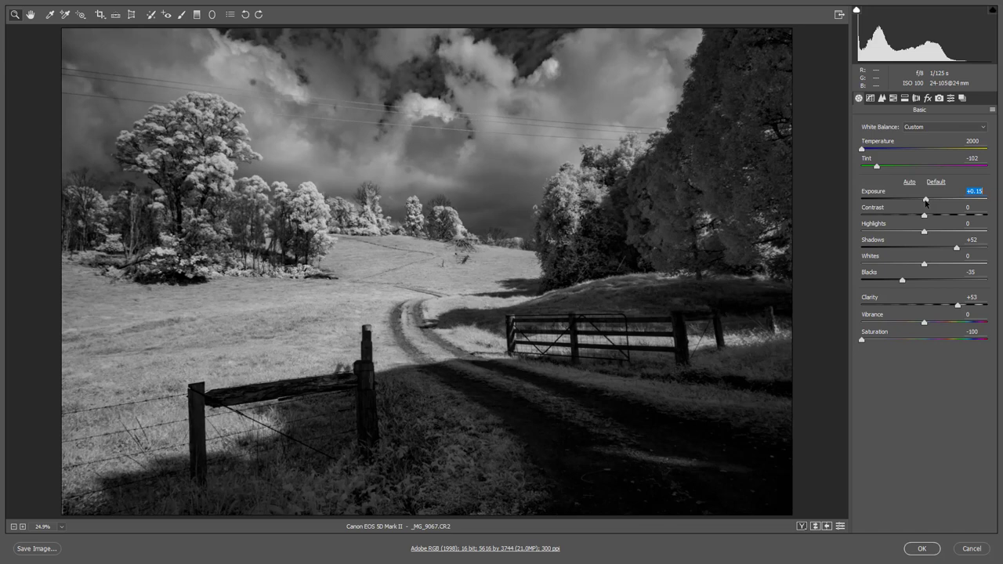
drag(926, 200, 927, 201)
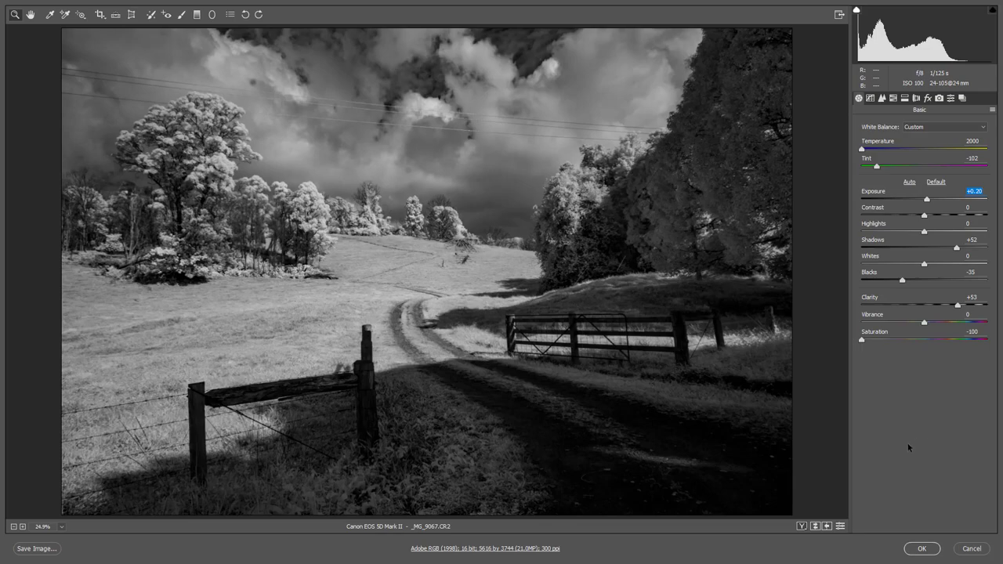
Apply the top left edit, compare it against bot right, and reopen bot right in Camera Raw
click(923, 548)
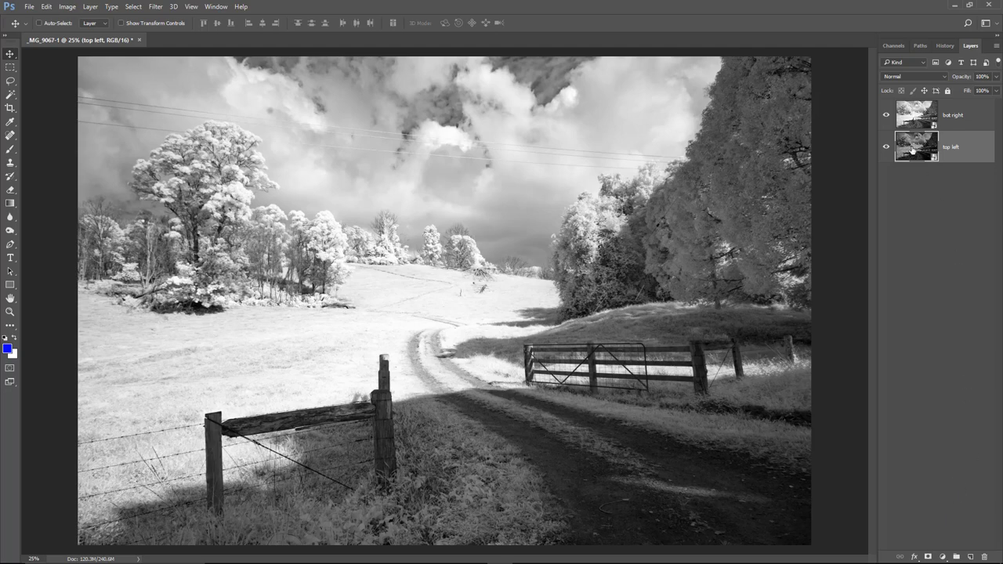
click(885, 116)
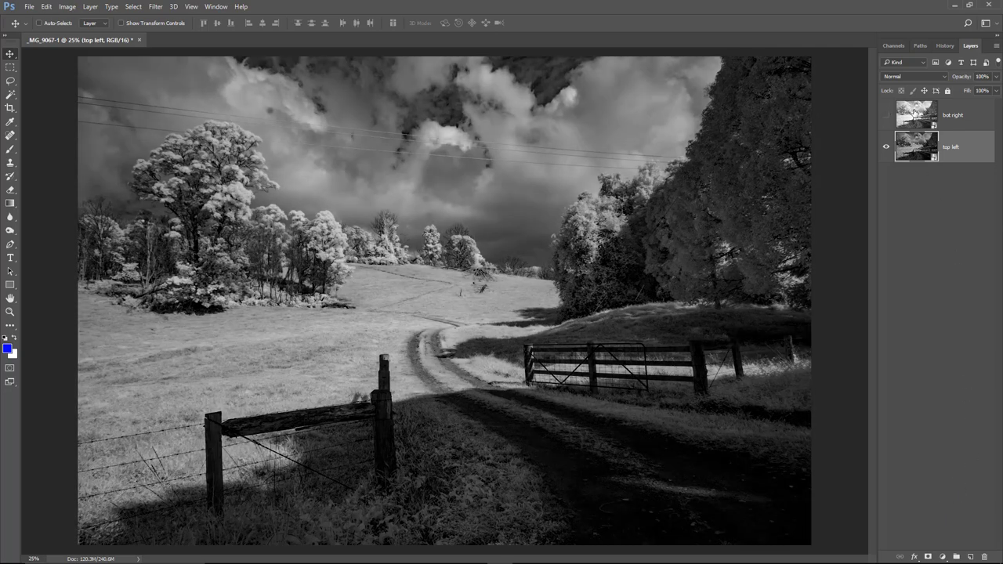
click(915, 114)
click(887, 115)
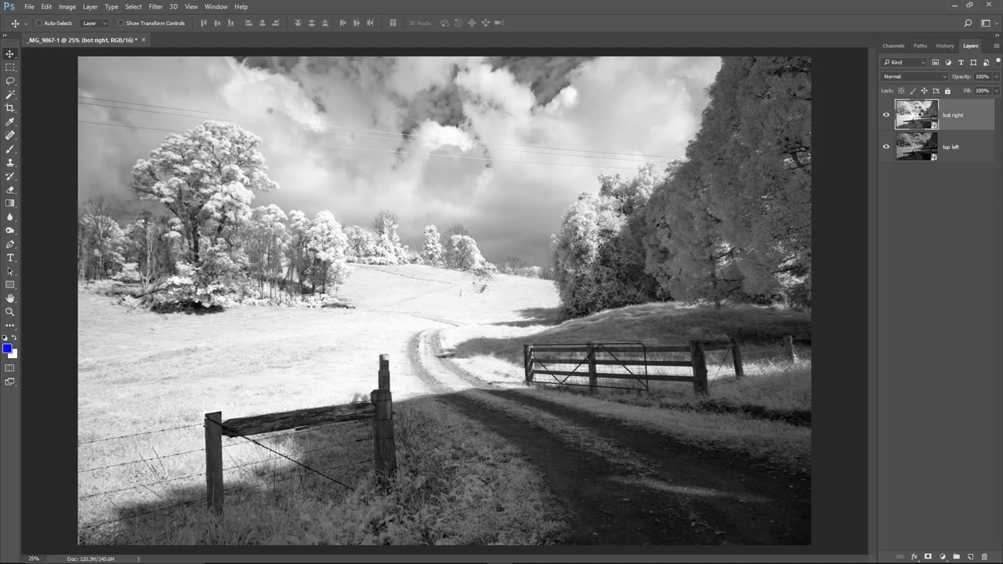
double_click(916, 114)
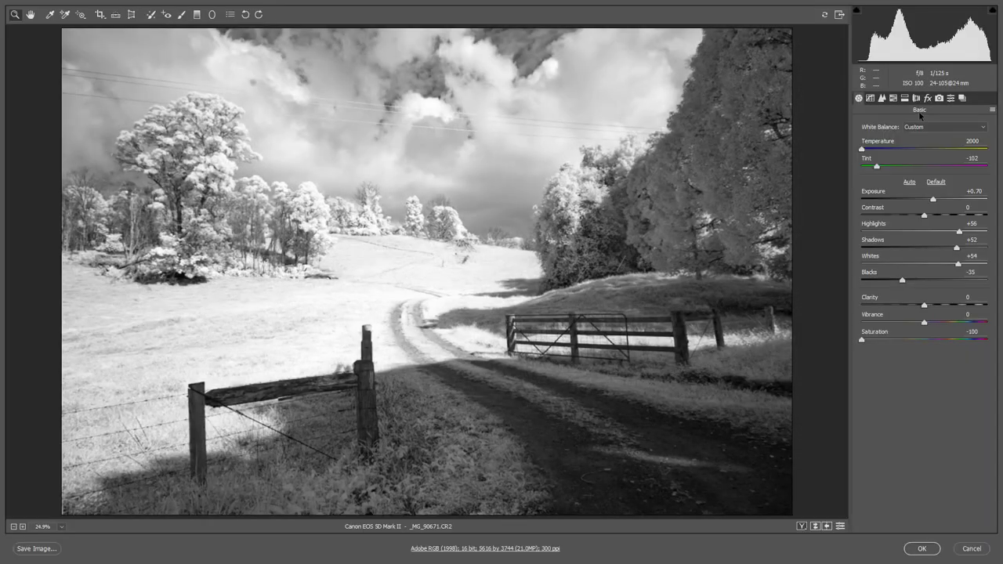
Raise Clarity to +53, brighten Exposure further and apply the edit to bot right
click(958, 306)
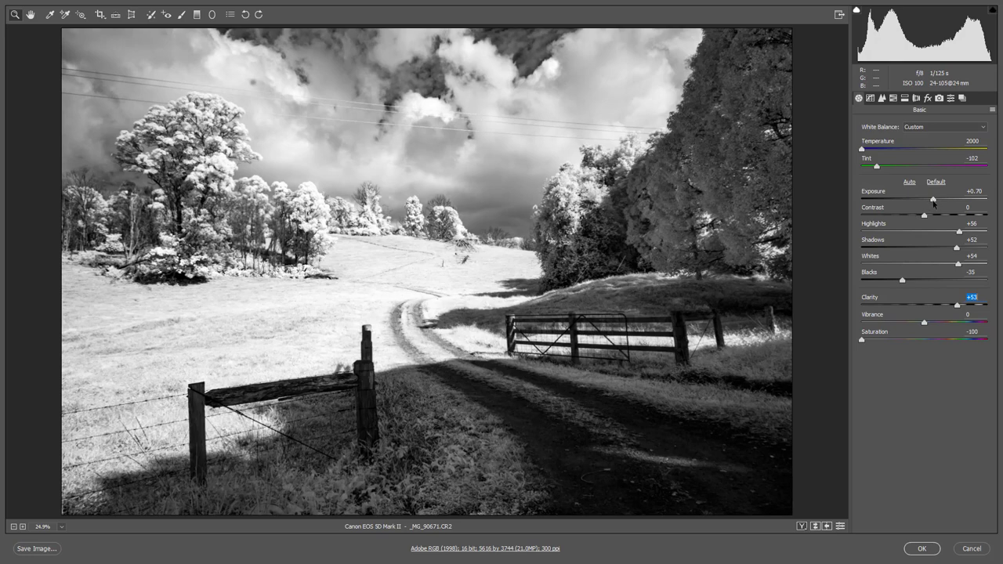
drag(933, 199, 940, 200)
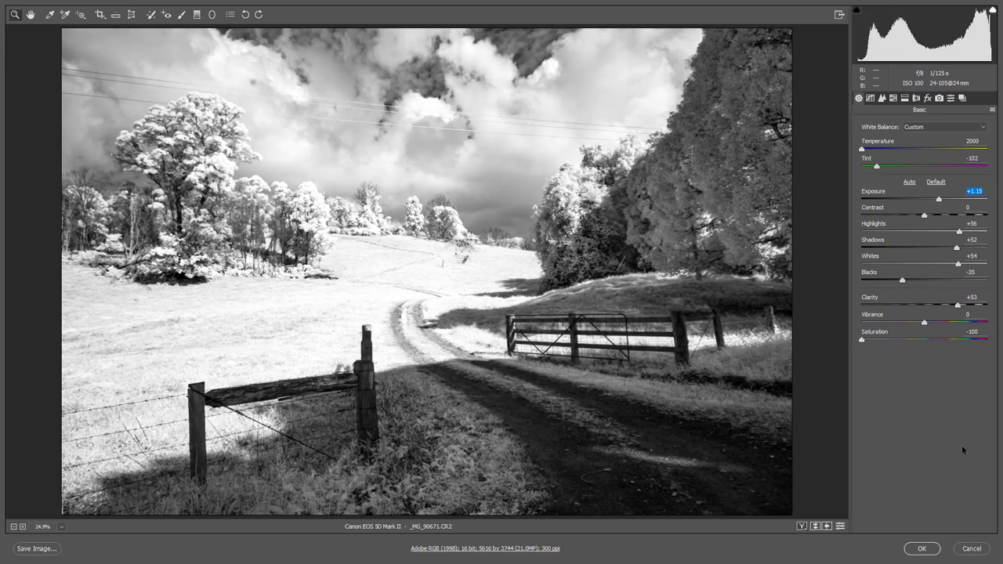
click(922, 549)
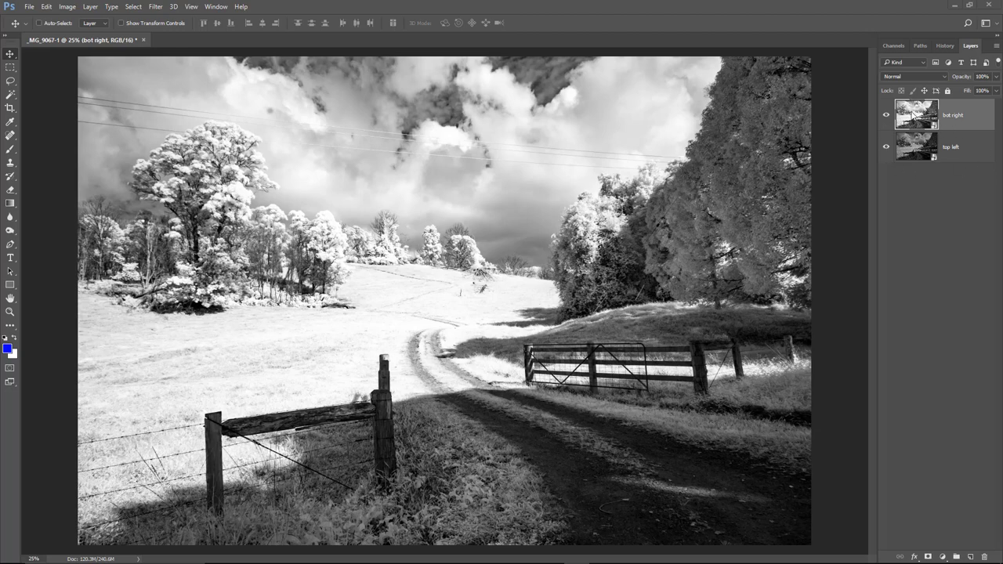
Move bot right below top left, compare top left's visibility, and add a white layer mask to it
drag(916, 123, 927, 159)
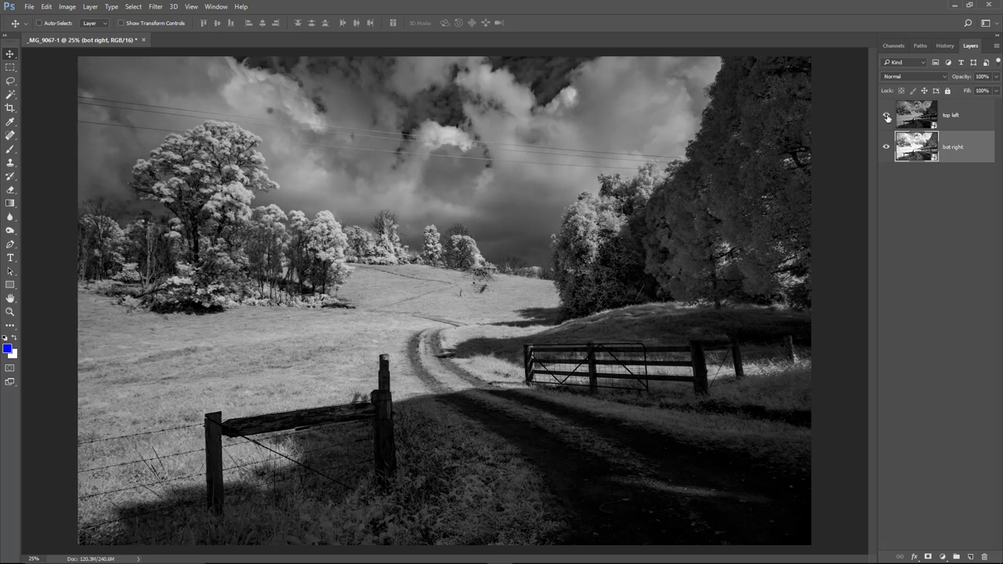
click(960, 116)
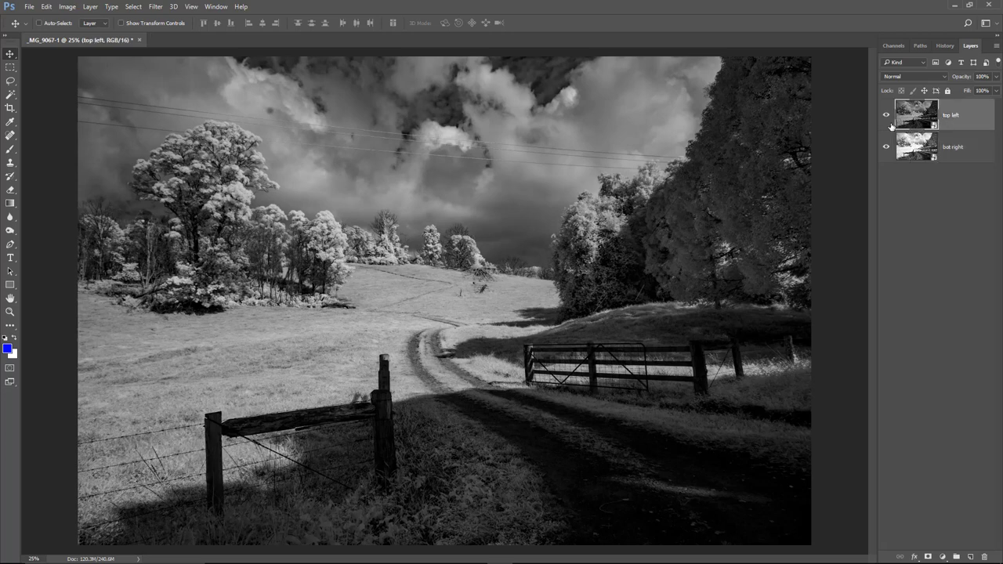
click(885, 116)
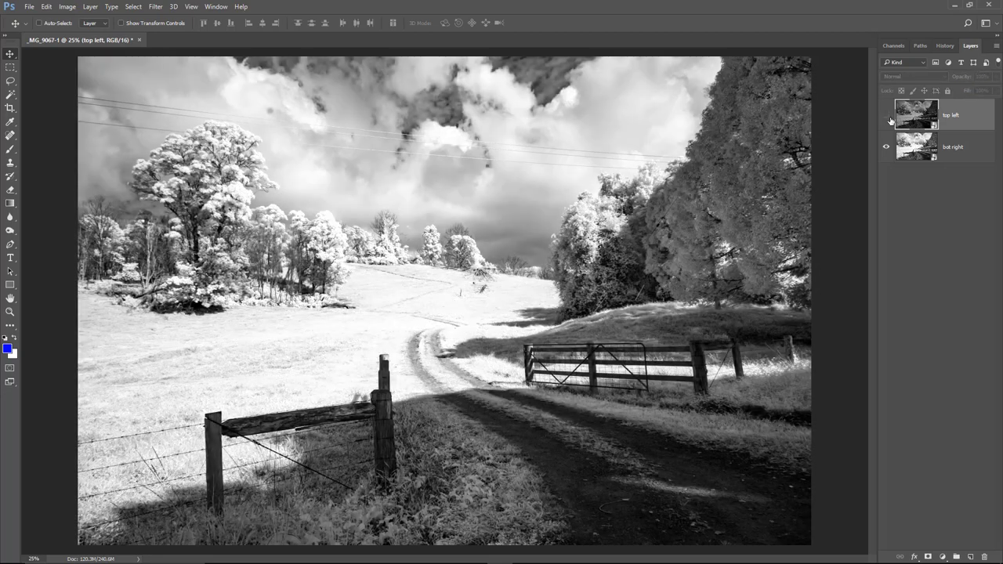
click(886, 118)
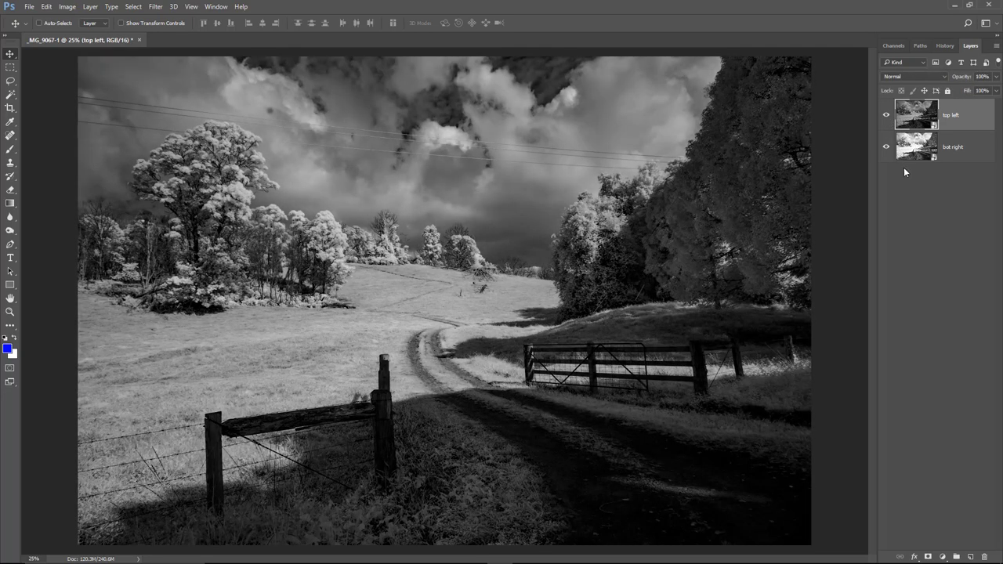
click(929, 557)
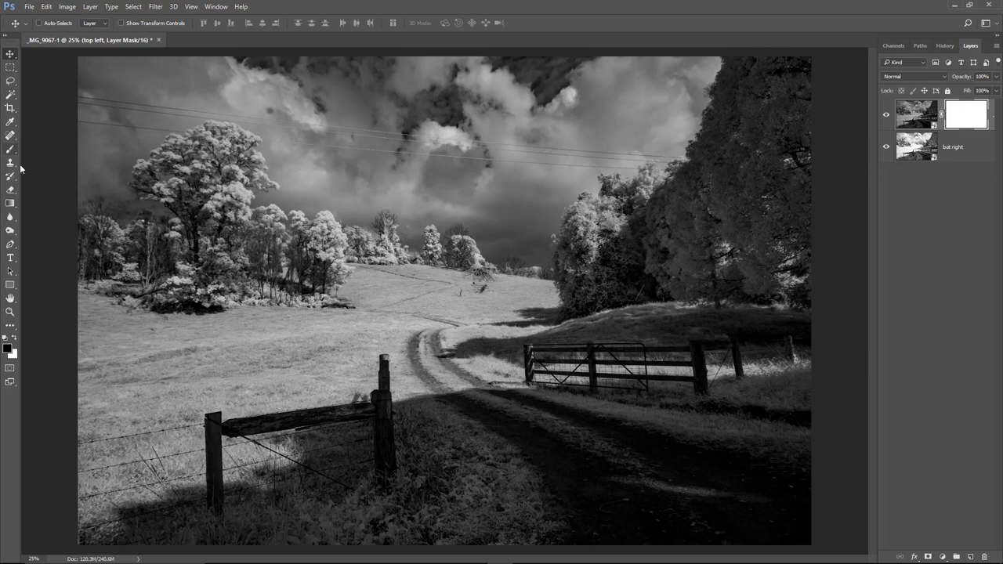
Drag a black-to-white gradient on top left's mask from lower right toward the gate
click(10, 204)
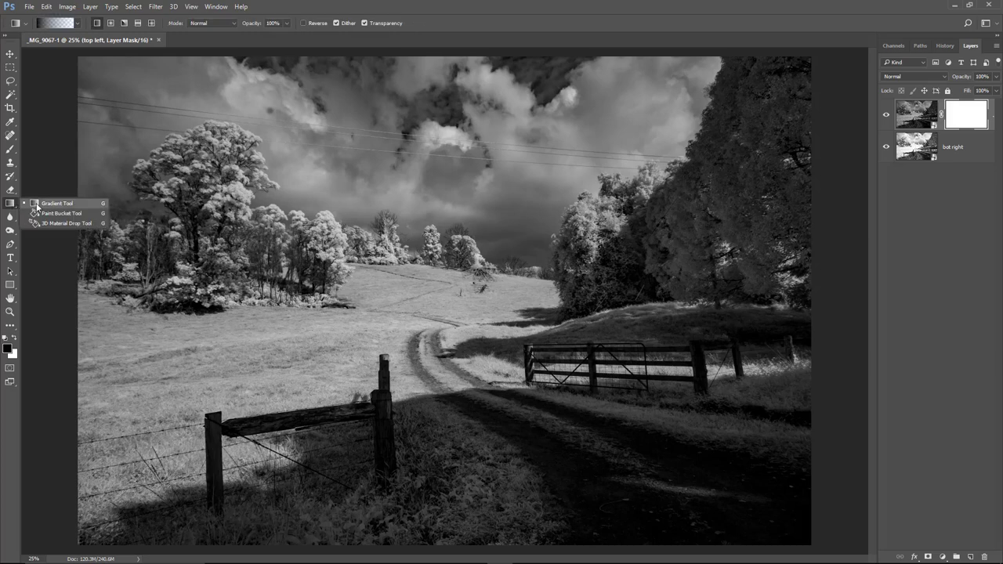
click(49, 205)
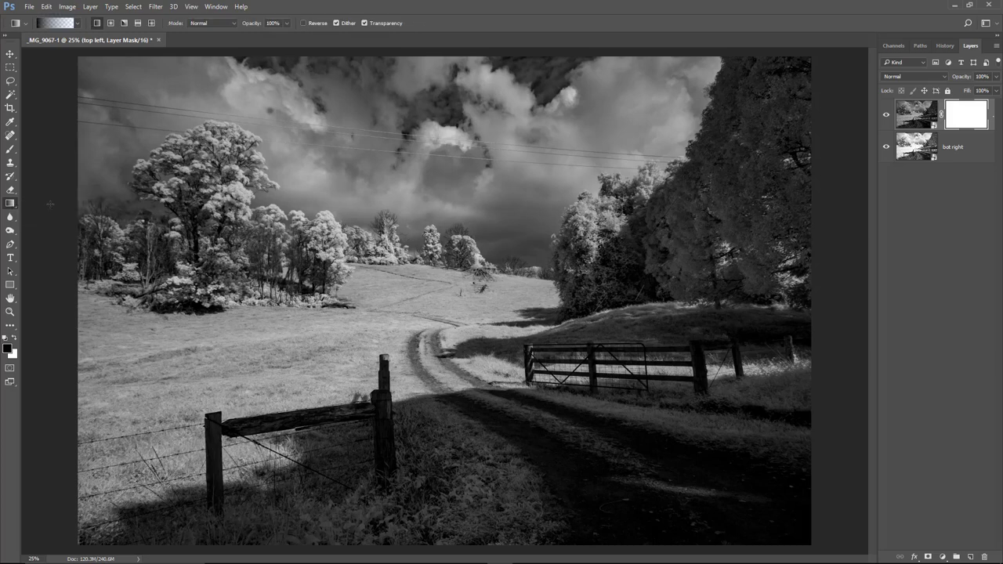
click(77, 24)
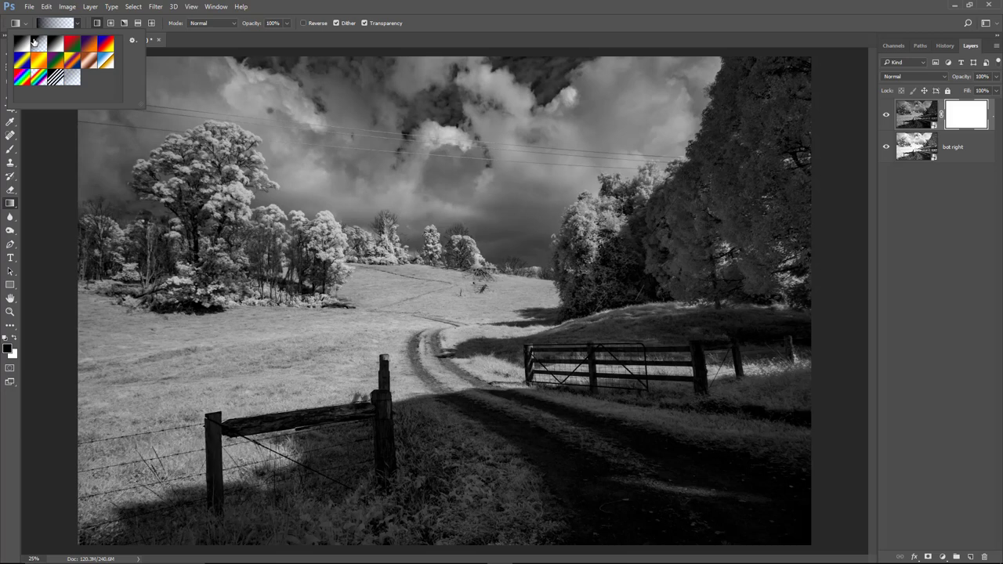
click(436, 24)
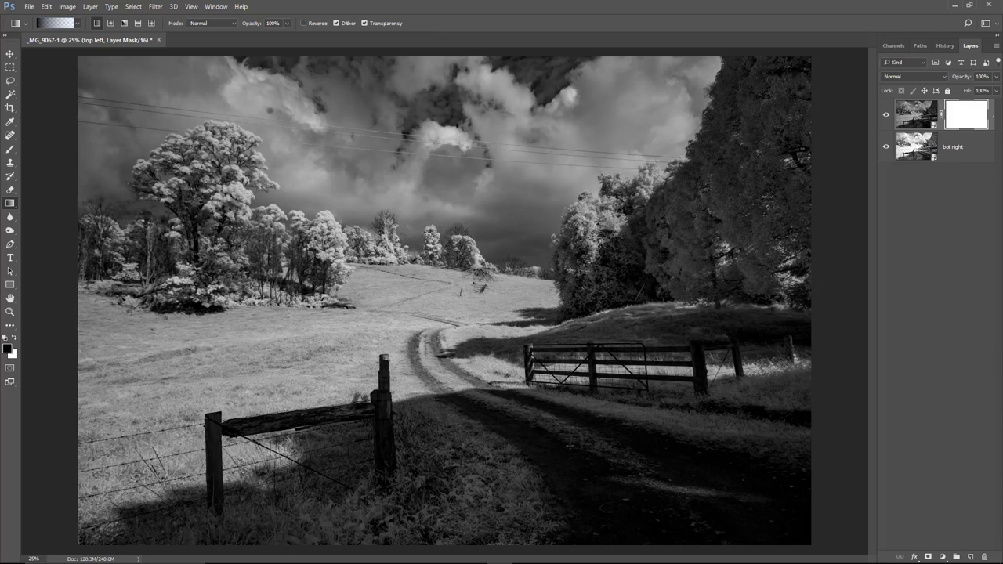
drag(675, 467, 496, 273)
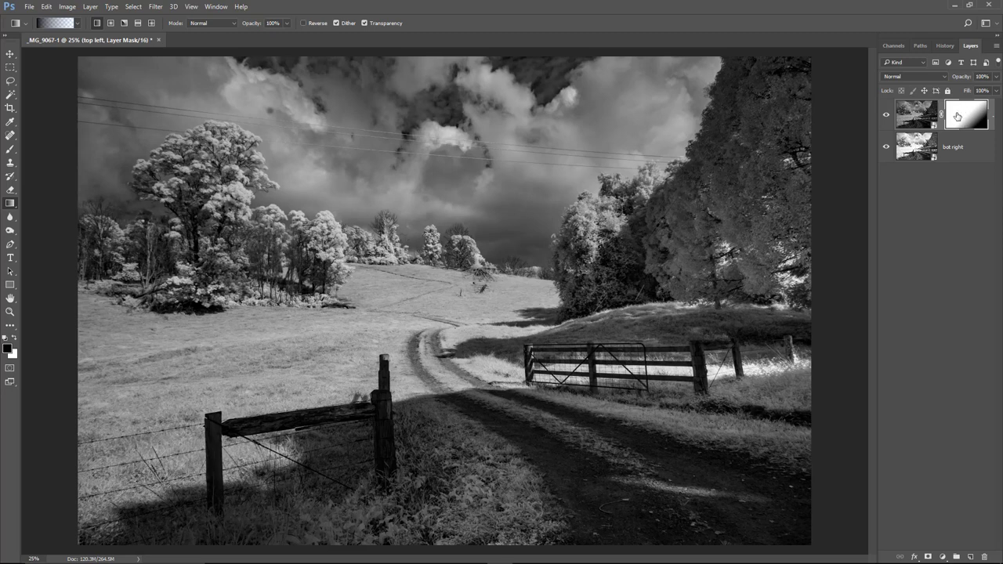
Paint the 'top left' mask with a 2% flow brush over the right-hand trees and gate grass
drag(646, 475, 463, 313)
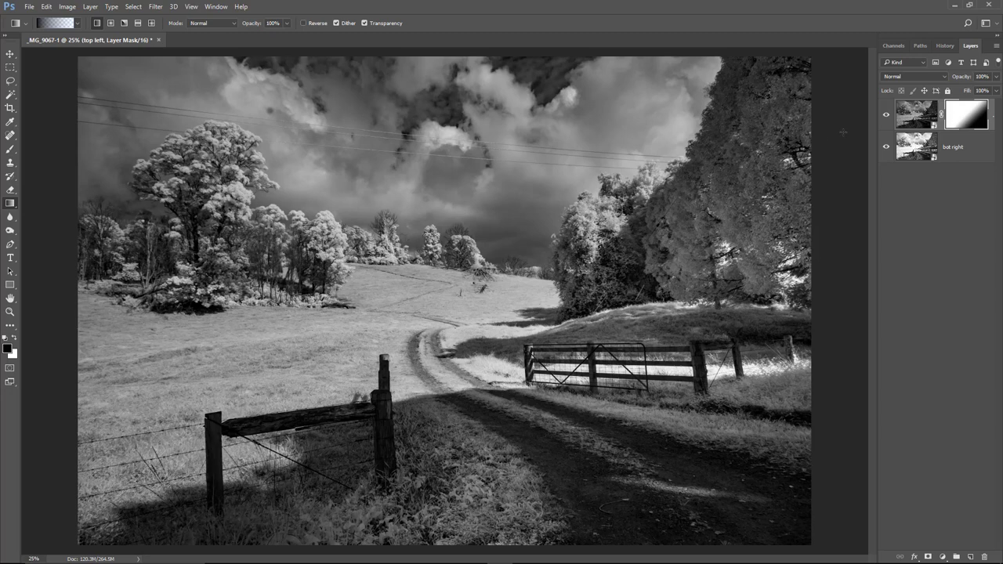
click(9, 149)
click(38, 140)
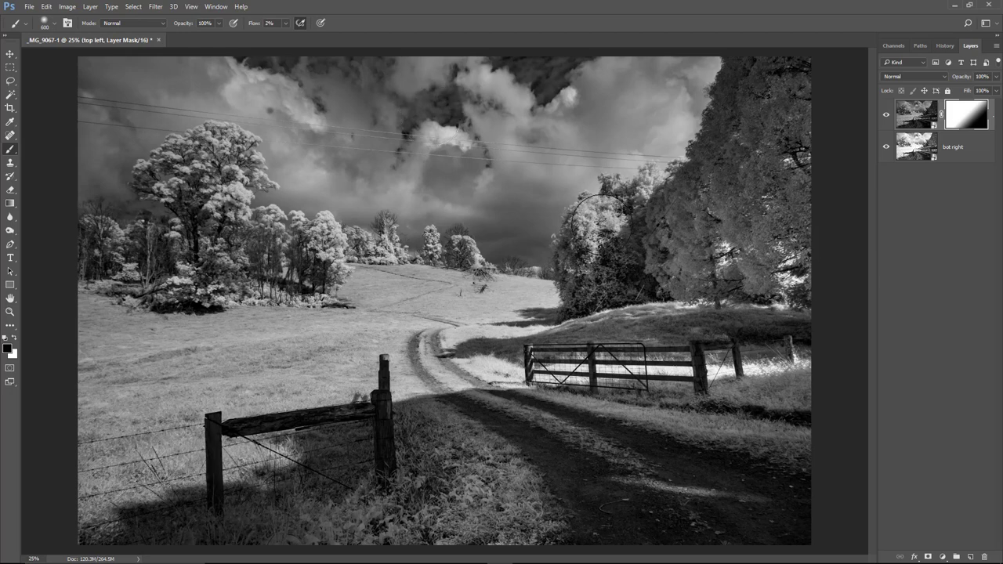
mouse_move(602, 224)
mouse_down()
mouse_move(627, 202)
mouse_move(692, 217)
mouse_move(677, 182)
mouse_move(652, 247)
mouse_move(629, 256)
mouse_move(695, 183)
mouse_move(759, 51)
mouse_move(698, 182)
mouse_move(767, 48)
mouse_move(673, 219)
mouse_move(765, 47)
mouse_move(715, 191)
mouse_move(681, 219)
mouse_move(711, 206)
mouse_move(663, 235)
mouse_move(761, 200)
mouse_move(680, 264)
mouse_move(742, 192)
mouse_move(749, 103)
mouse_move(722, 63)
mouse_up()
mouse_move(706, 122)
mouse_down()
mouse_move(779, 69)
mouse_move(790, 75)
mouse_move(687, 69)
mouse_move(753, 72)
mouse_move(639, 80)
mouse_move(757, 98)
mouse_move(666, 116)
mouse_move(598, 145)
mouse_move(736, 160)
mouse_move(749, 176)
mouse_move(607, 205)
mouse_move(620, 222)
mouse_move(741, 225)
mouse_move(585, 200)
mouse_move(627, 165)
mouse_move(747, 120)
mouse_move(797, 62)
mouse_move(792, 44)
mouse_move(827, 46)
mouse_move(806, 129)
mouse_move(675, 236)
mouse_move(677, 351)
mouse_move(740, 360)
mouse_move(723, 394)
mouse_up()
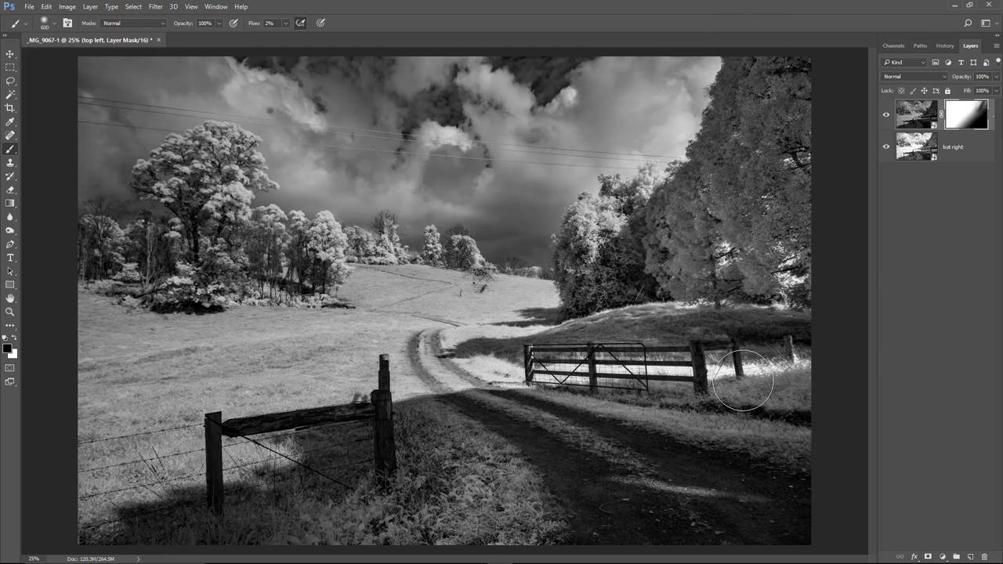
drag(743, 382, 742, 384)
Compare with and without the 'top left' layer, then zoom into the large left tree
click(886, 115)
click(886, 115)
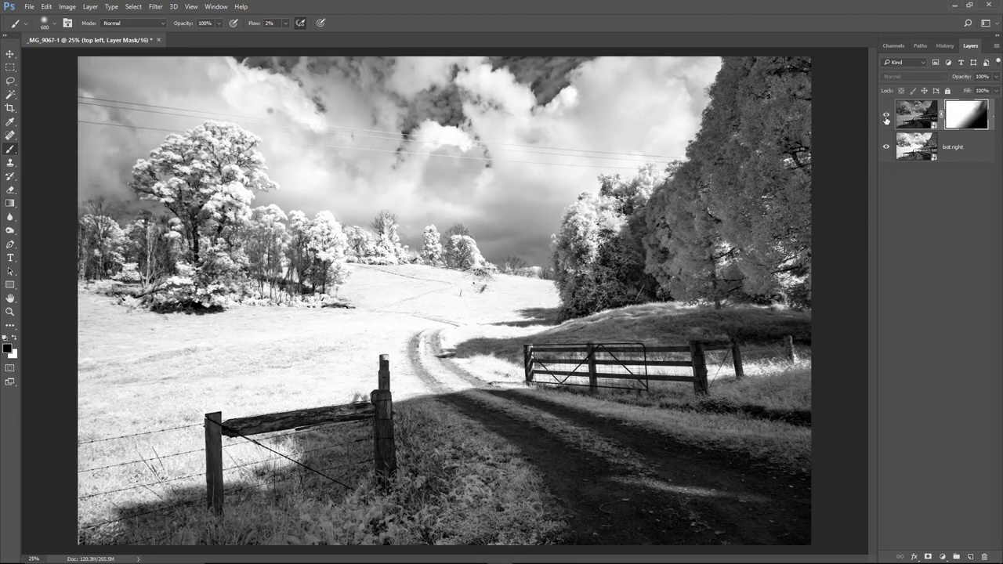
click(887, 116)
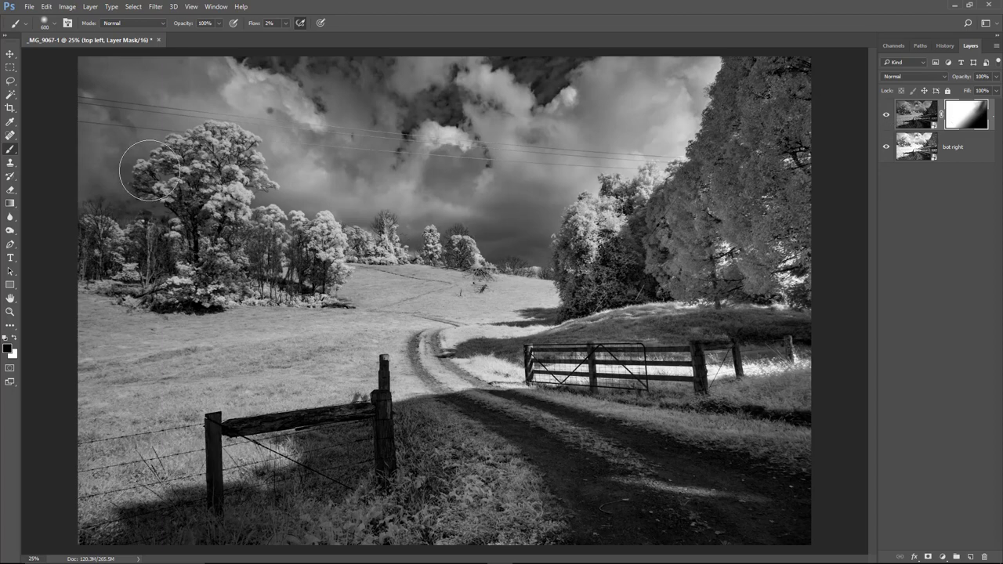
key(m)
drag(121, 96, 287, 246)
ctrl+click(360, 258)
With a size 50, 10% flow brush, paint the mask across the left tree's foliage
key(bracketleft)
key(bracketleft)
key(bracketleft)
key(bracketleft)
key(bracketleft)
key(bracketleft)
key(bracketleft)
key(bracketleft)
key(bracketleft)
key(bracketleft)
key(bracketleft)
key(bracketleft)
key(bracketleft)
key(bracketleft)
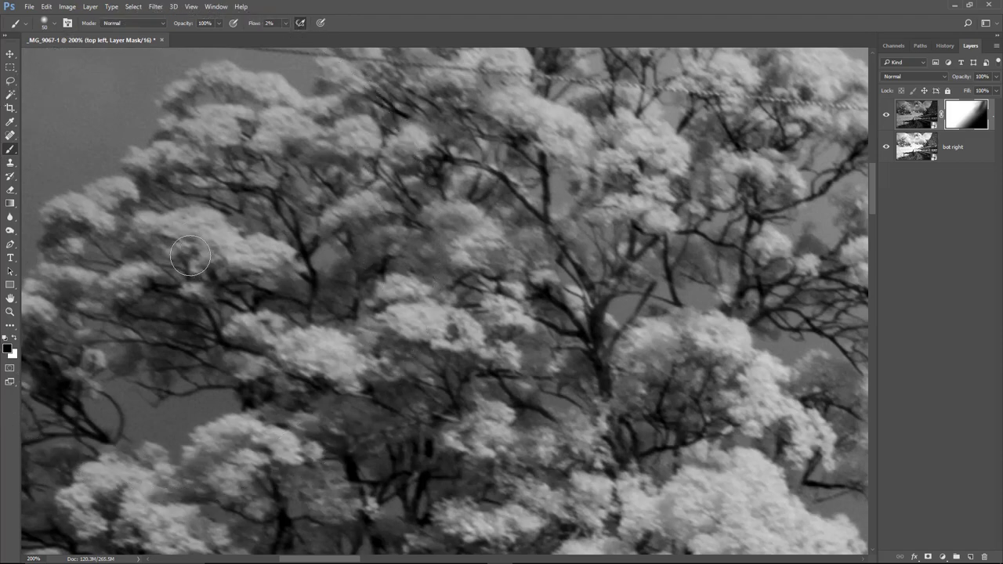
key(shift+1)
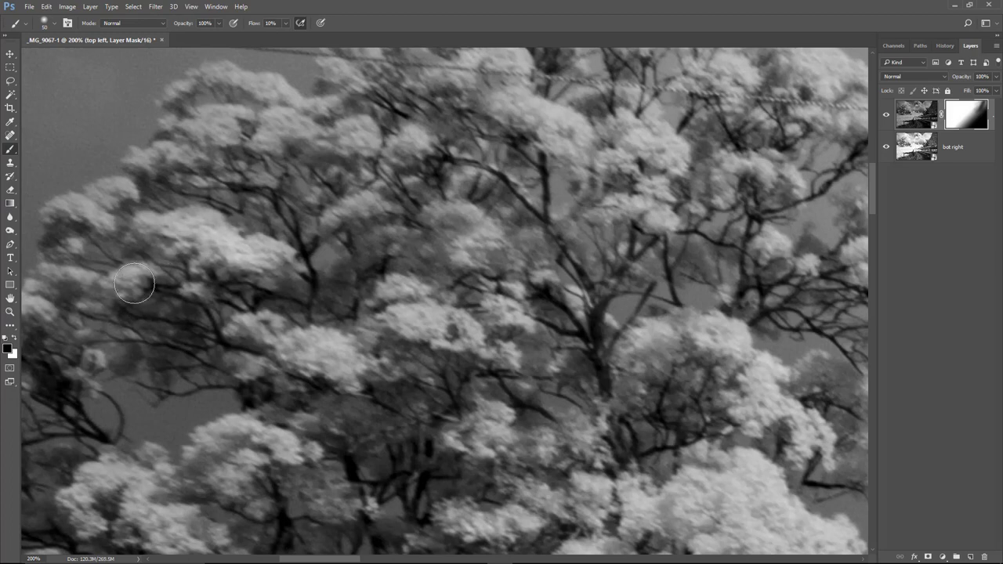
mouse_move(269, 339)
mouse_down()
mouse_move(429, 364)
mouse_move(413, 331)
mouse_move(461, 331)
mouse_up()
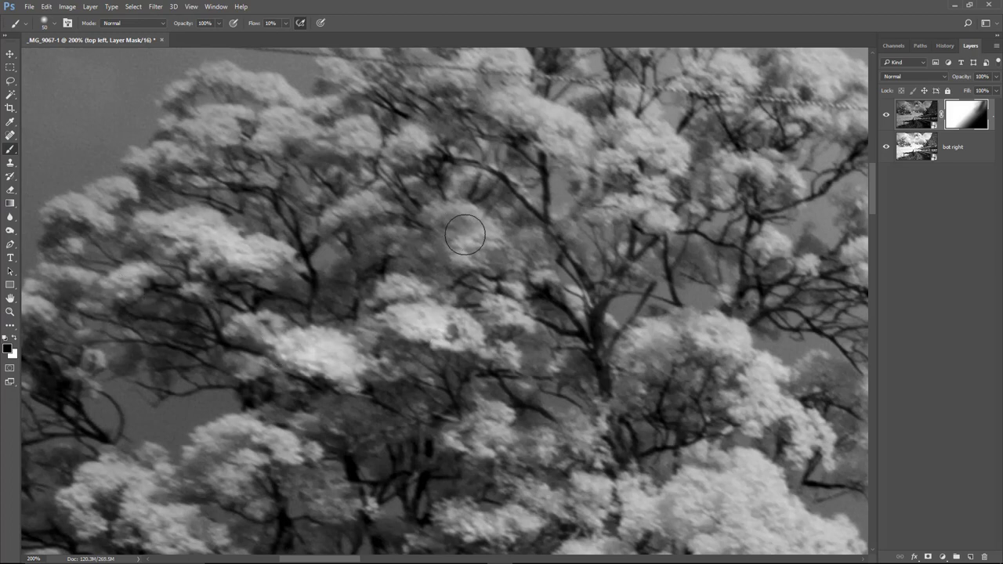
drag(212, 123, 311, 128)
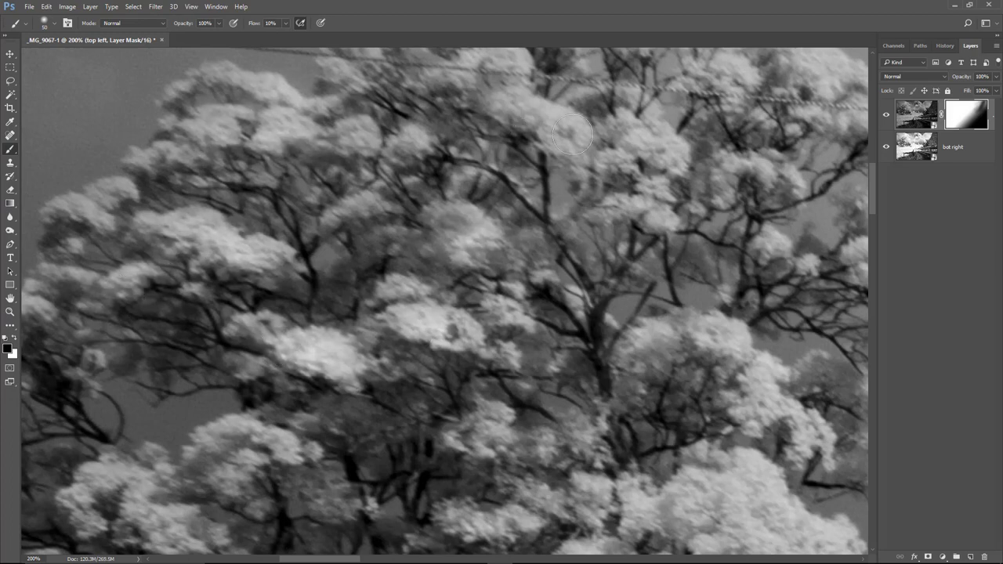
mouse_move(541, 135)
mouse_down()
mouse_move(654, 138)
mouse_move(681, 229)
mouse_up()
drag(705, 339, 642, 388)
scroll(538, 358, up, 5)
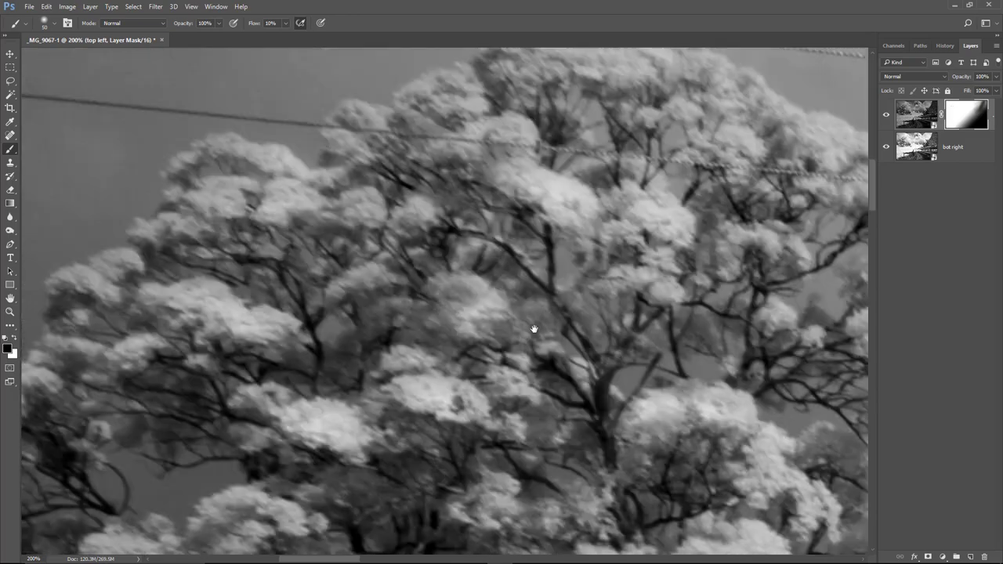
mouse_move(395, 268)
mouse_down()
mouse_move(523, 329)
mouse_move(540, 279)
mouse_move(423, 287)
mouse_move(479, 282)
mouse_move(545, 201)
mouse_move(612, 213)
mouse_move(523, 228)
mouse_move(747, 239)
mouse_move(750, 229)
mouse_move(784, 314)
mouse_up()
Brighten the crown edge, right branch tips and lower foliage, then fit the photo on screen
scroll(407, 273, right, 5)
mouse_move(413, 217)
mouse_down()
mouse_move(484, 236)
mouse_move(537, 269)
mouse_move(411, 284)
mouse_up()
drag(529, 415, 519, 447)
scroll(497, 262, down, 5)
mouse_move(506, 304)
mouse_down()
mouse_move(544, 380)
mouse_move(666, 392)
mouse_up()
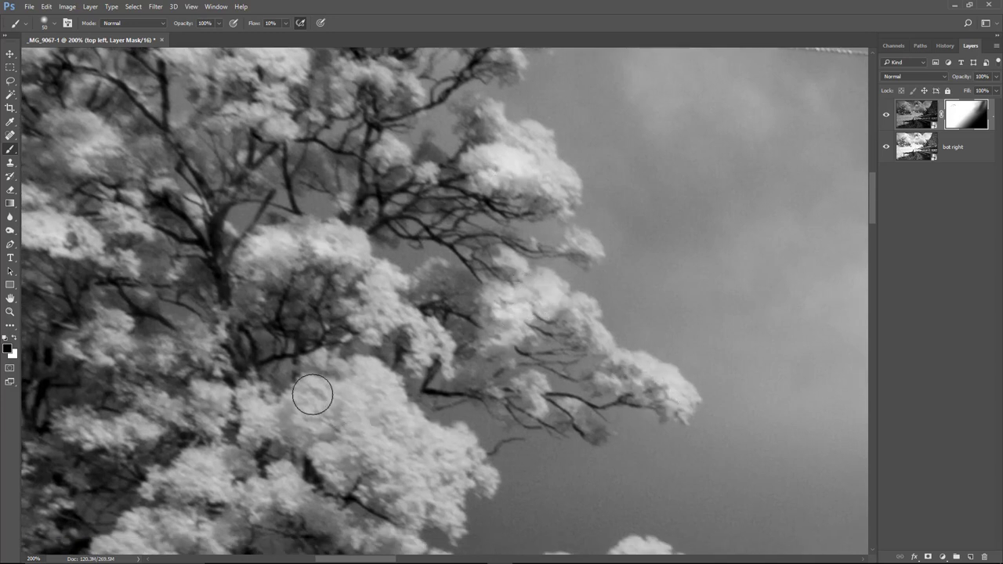
mouse_move(309, 399)
mouse_down()
mouse_move(358, 410)
mouse_move(269, 426)
mouse_move(385, 476)
mouse_move(441, 462)
mouse_move(403, 506)
mouse_move(263, 478)
mouse_move(453, 177)
mouse_move(469, 117)
mouse_up()
mouse_move(502, 181)
mouse_down()
mouse_move(392, 172)
mouse_move(337, 227)
mouse_move(379, 334)
mouse_move(548, 321)
mouse_move(604, 223)
mouse_move(578, 385)
mouse_up()
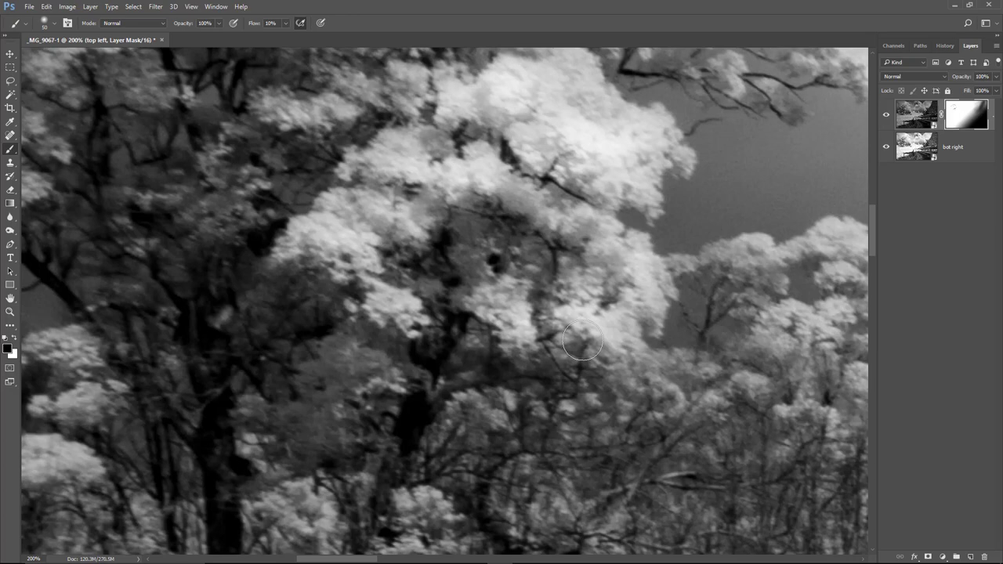
key(ctrl+0)
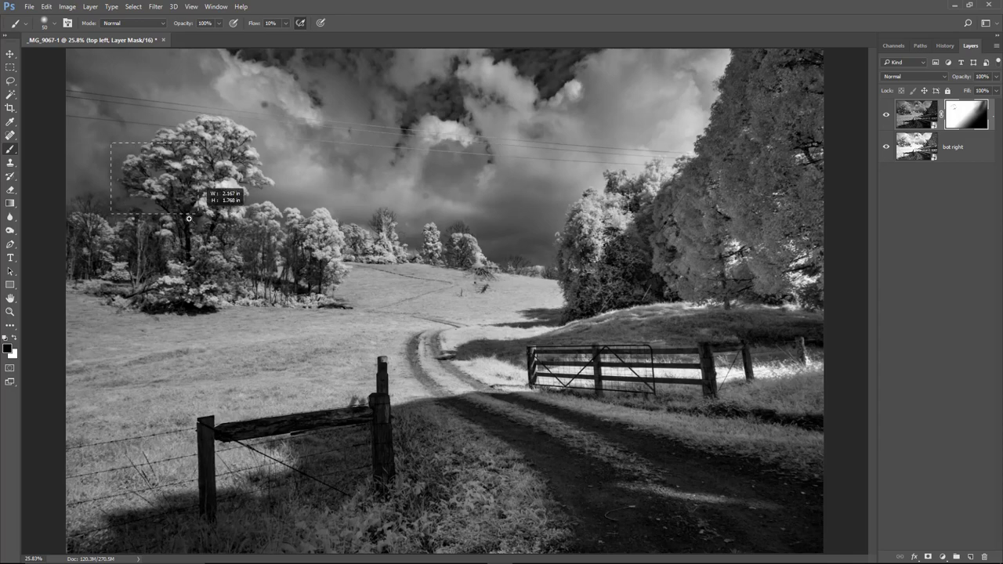
With a 20 px brush, brighten the upper-left treetop foliage and lower leaf edges
scroll(117, 149, up, 5)
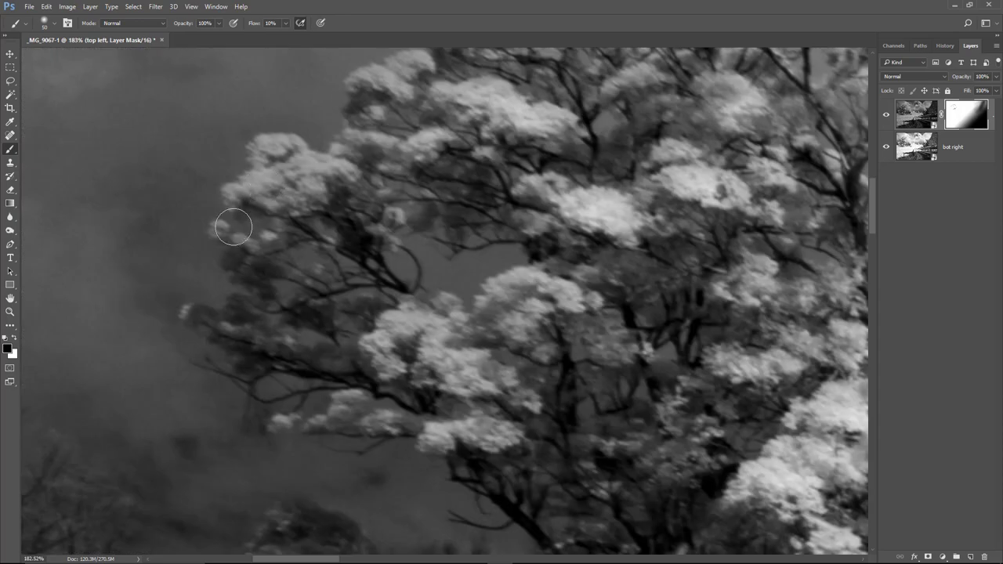
scroll(244, 206, up, 2)
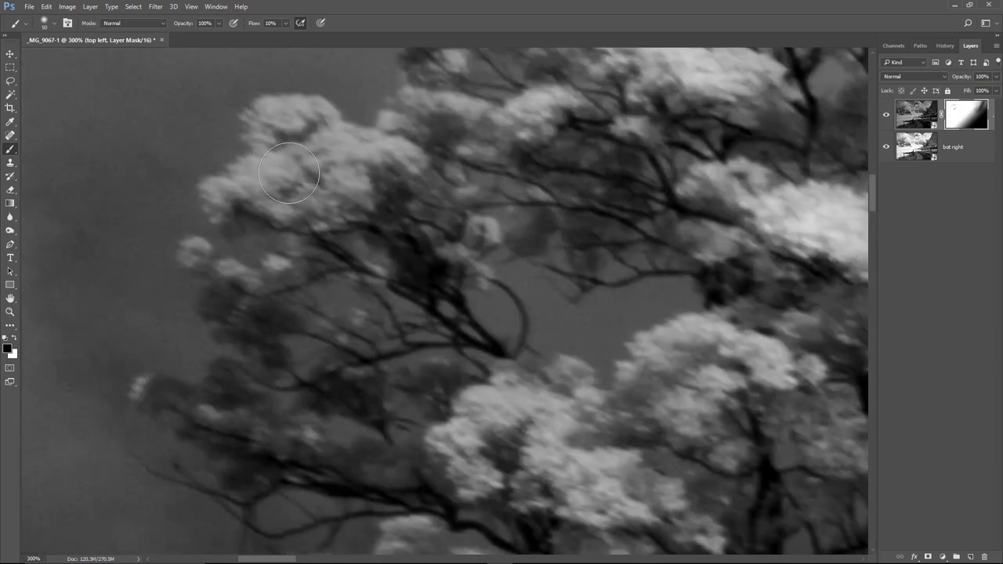
key(bracketleft)
key(bracketleft)
key(bracketleft)
mouse_move(217, 199)
mouse_down()
mouse_move(258, 172)
mouse_move(280, 116)
mouse_move(261, 120)
mouse_move(307, 131)
mouse_move(308, 110)
mouse_move(297, 116)
mouse_move(343, 150)
mouse_move(339, 142)
mouse_move(368, 151)
mouse_move(382, 142)
mouse_move(387, 157)
mouse_move(337, 190)
mouse_move(322, 186)
mouse_move(307, 212)
mouse_move(297, 168)
mouse_move(268, 197)
mouse_move(352, 163)
mouse_move(396, 162)
mouse_move(418, 119)
mouse_move(396, 113)
mouse_move(537, 117)
mouse_up()
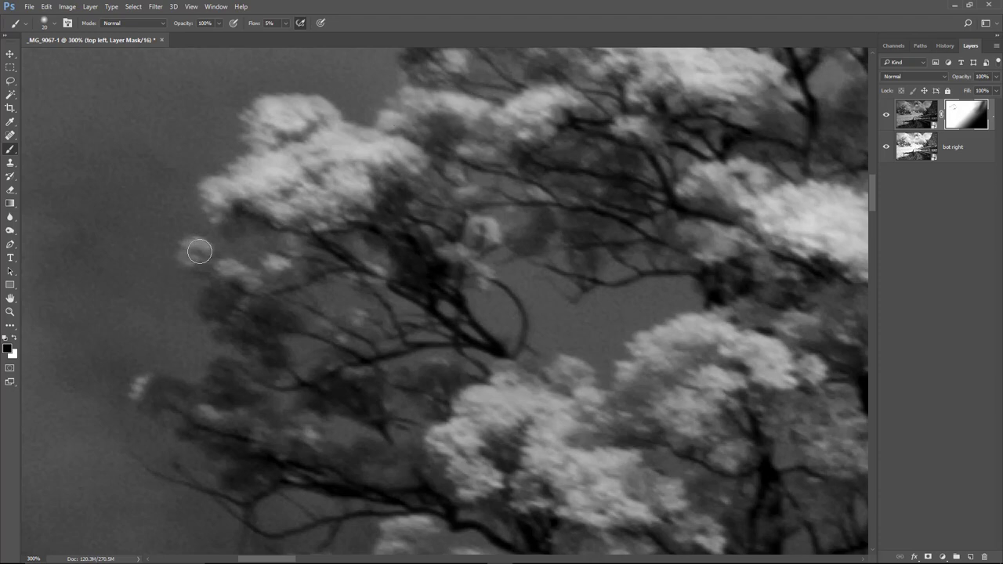
mouse_move(198, 251)
mouse_down()
mouse_move(211, 284)
mouse_move(230, 274)
mouse_move(275, 264)
mouse_up()
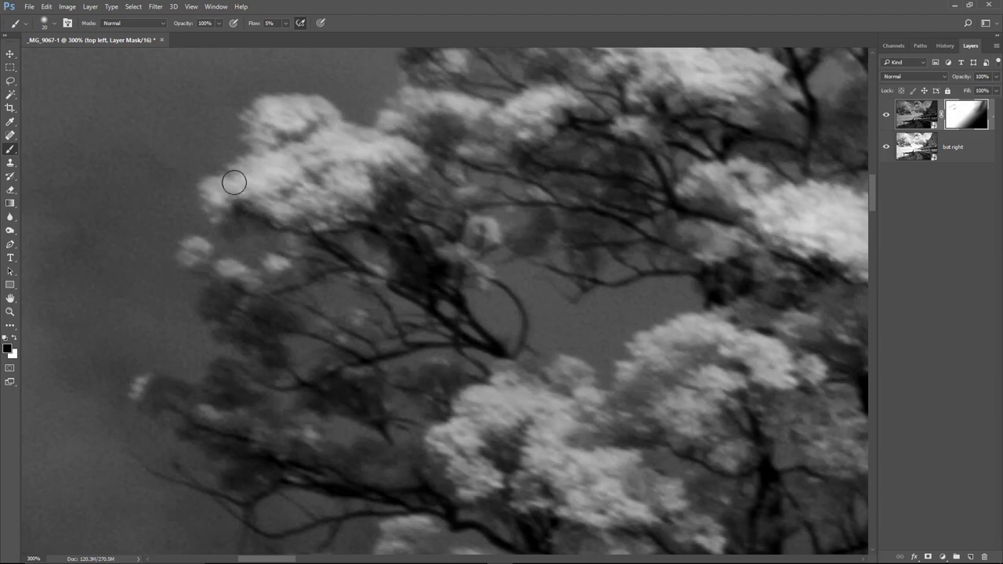
Brighten the canopy's upper edge and treetop, then save as _MG_9067-1.psd
drag(465, 116, 410, 273)
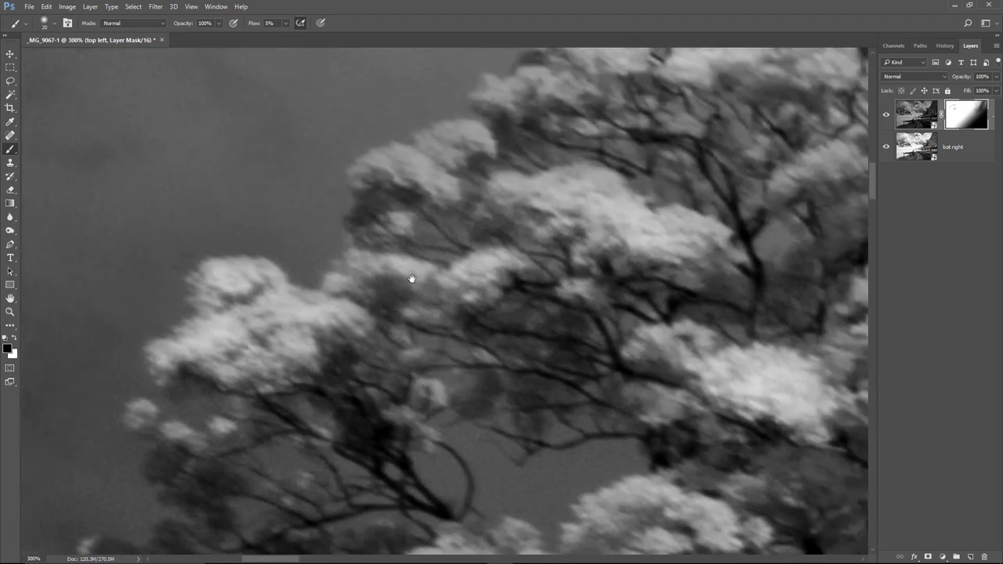
mouse_move(403, 189)
mouse_down()
mouse_move(450, 150)
mouse_move(460, 125)
mouse_move(449, 159)
mouse_up()
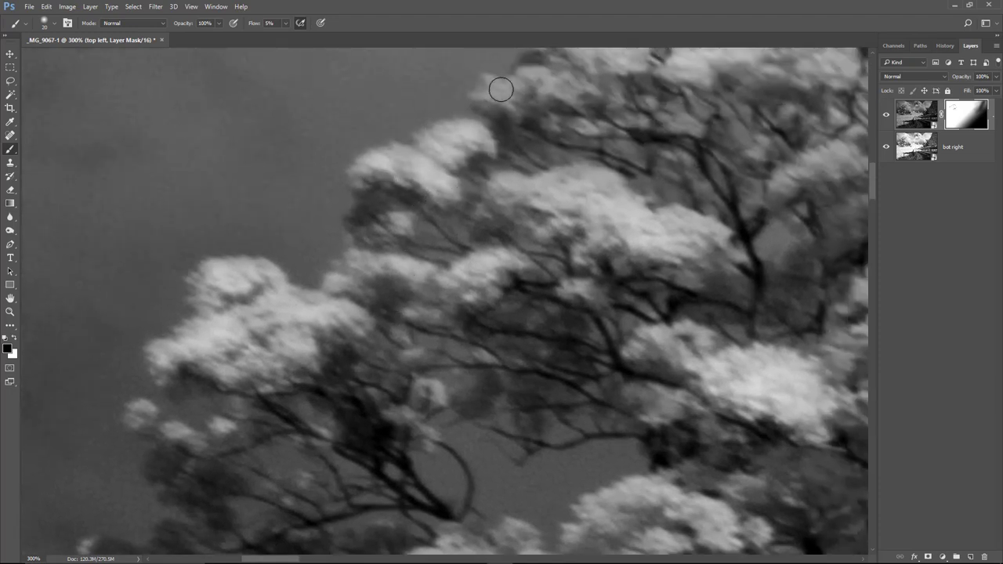
mouse_move(501, 91)
mouse_down()
mouse_move(628, 61)
mouse_move(661, 93)
mouse_up()
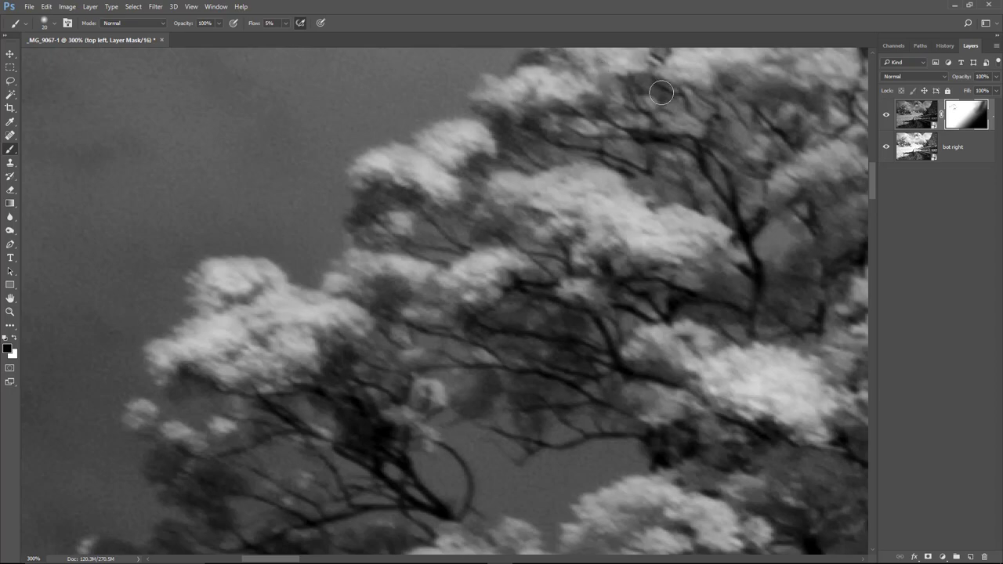
key(ctrl+0)
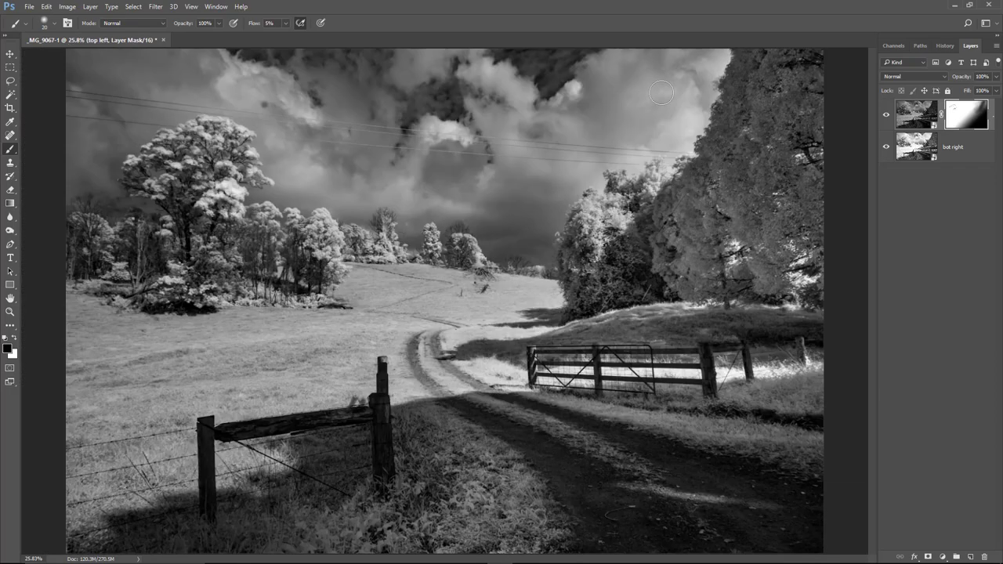
key(ctrl+s)
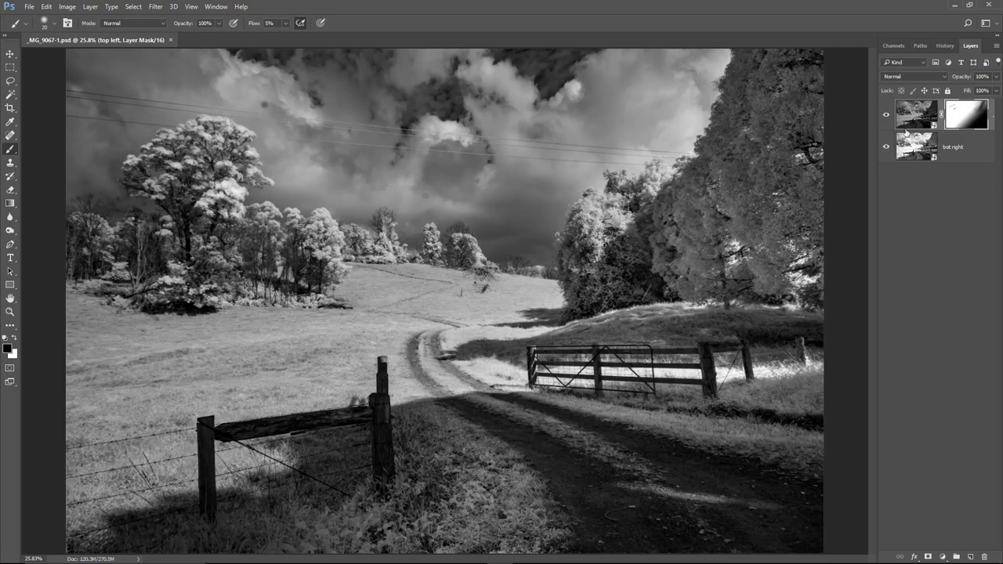
Toggle the 'top left' layer on and off to compare, then select 'bot right' and hide 'top left'
click(885, 117)
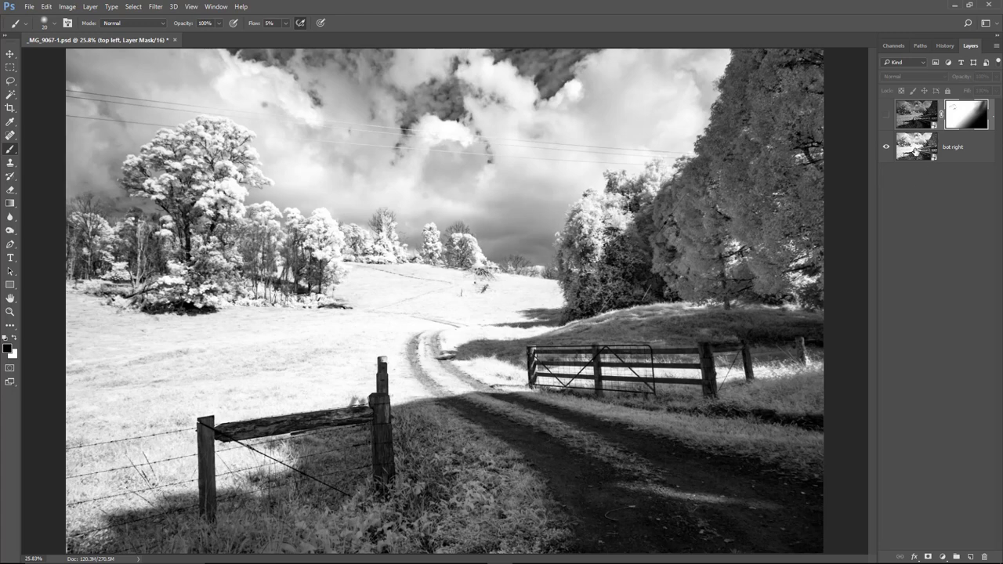
click(886, 116)
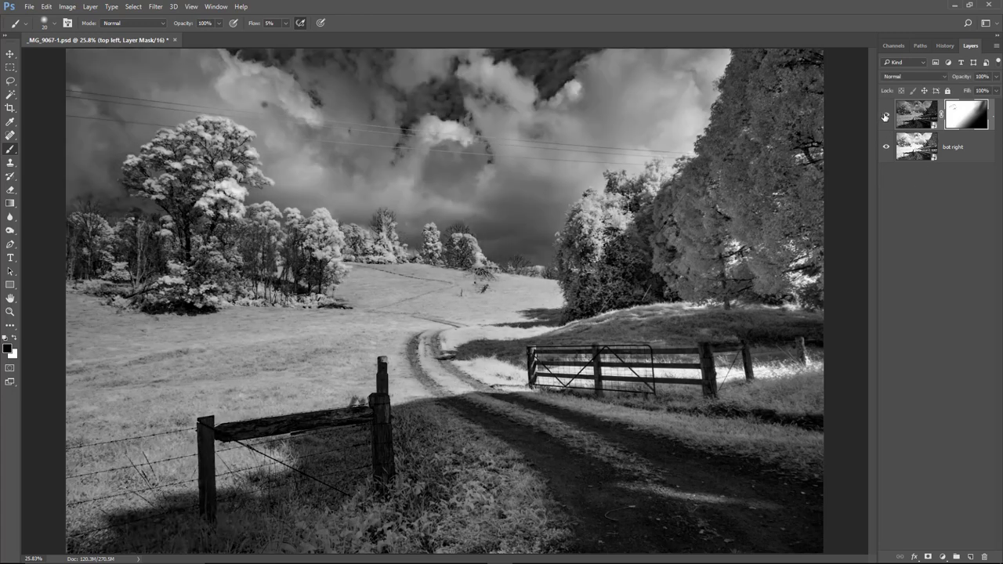
click(887, 117)
click(886, 116)
click(916, 149)
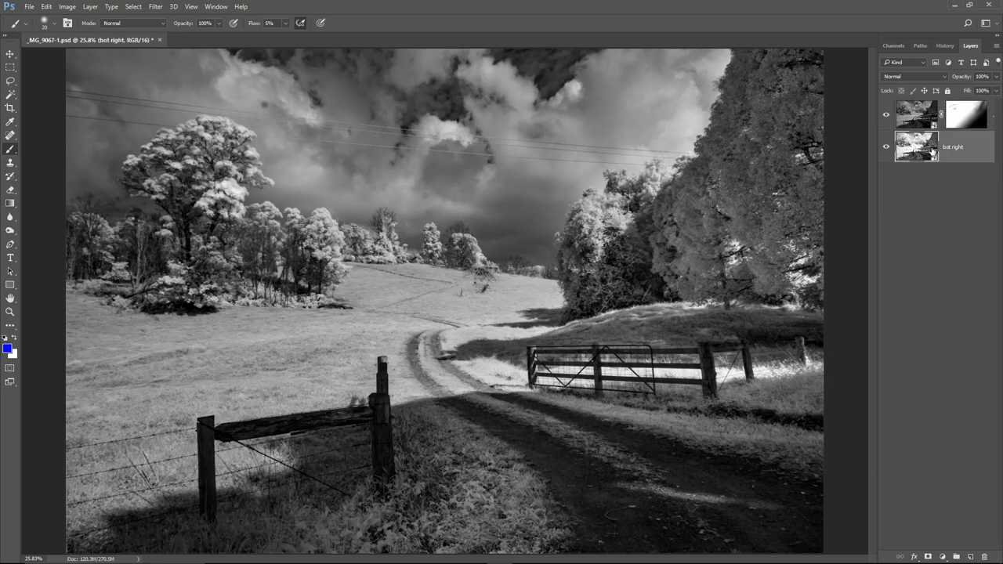
click(886, 116)
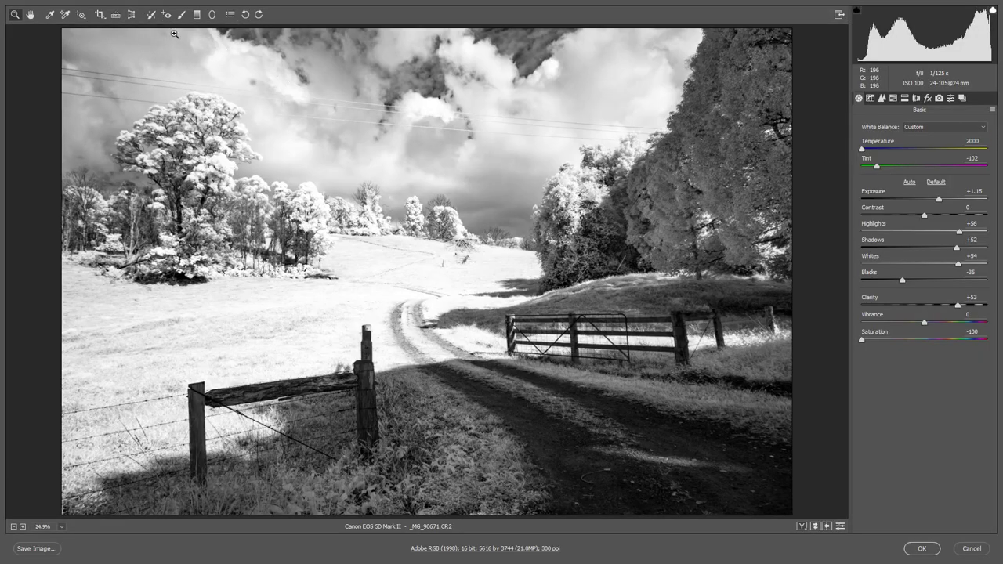
Paint a size-8 Adjustment Brush correction on the right-hand tree at Exposure +0.85, Highlights +26
click(181, 14)
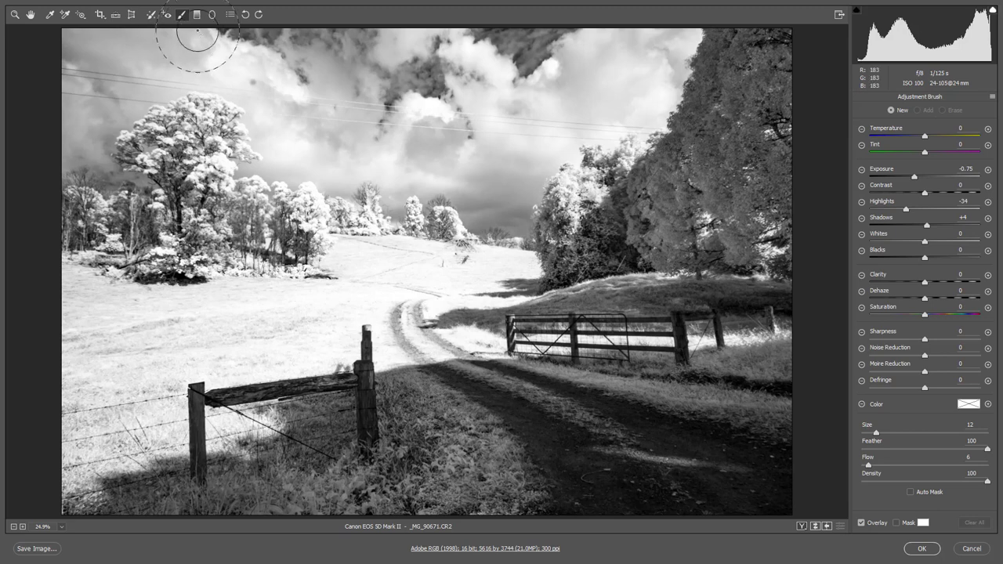
key(bracketleft)
key(bracketleft)
key(bracketleft)
key(bracketleft)
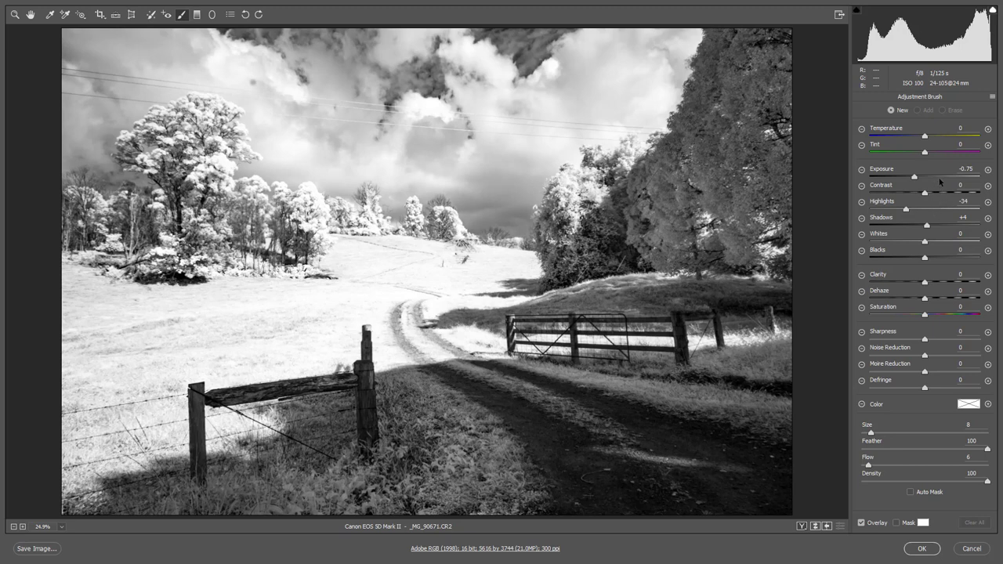
mouse_move(708, 164)
mouse_down()
mouse_move(661, 197)
mouse_move(674, 165)
mouse_up()
mouse_move(736, 66)
mouse_down()
mouse_move(773, 67)
mouse_move(753, 164)
mouse_move(755, 232)
mouse_move(749, 211)
mouse_move(776, 182)
mouse_move(779, 190)
mouse_up()
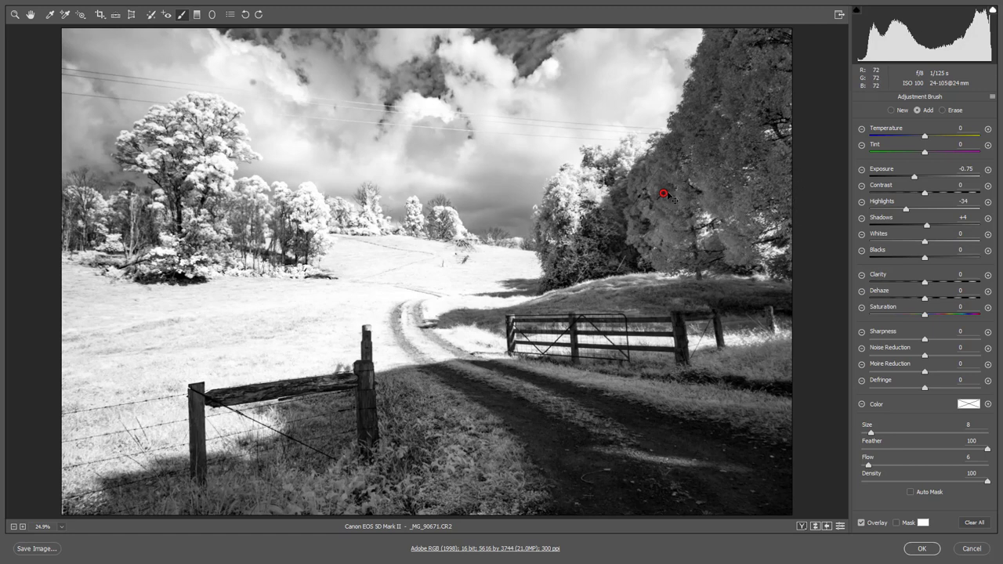
right_click(663, 193)
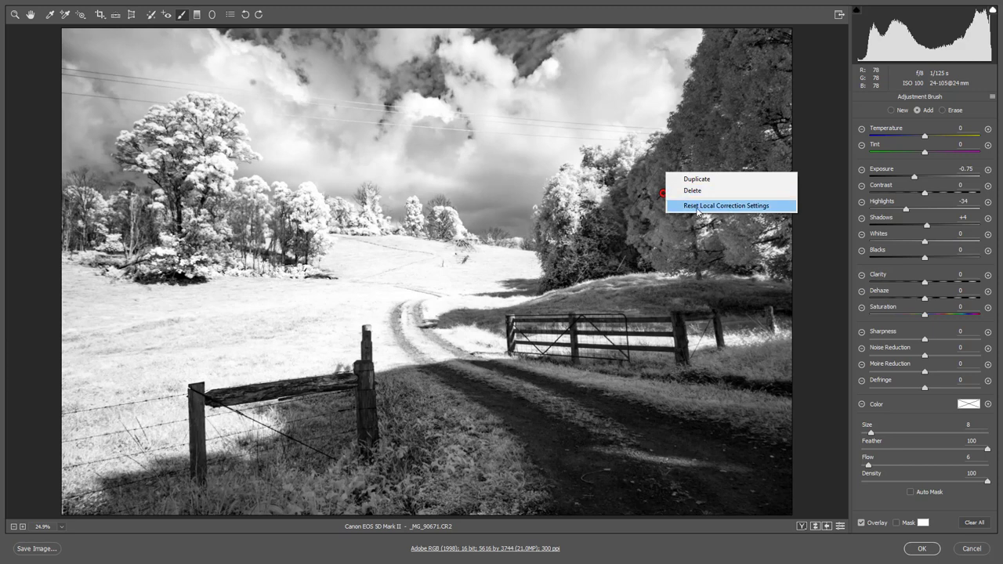
click(696, 206)
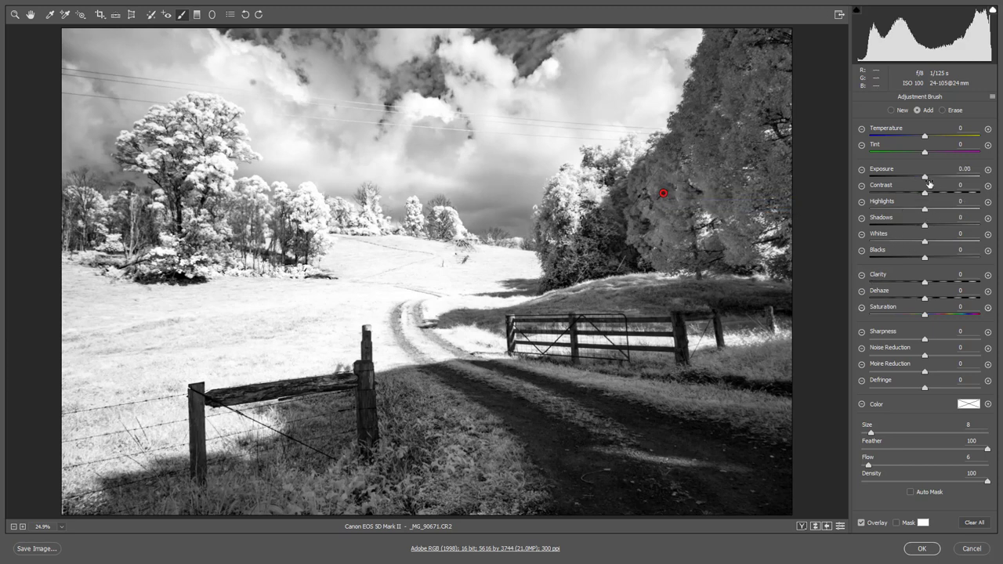
drag(925, 177, 937, 178)
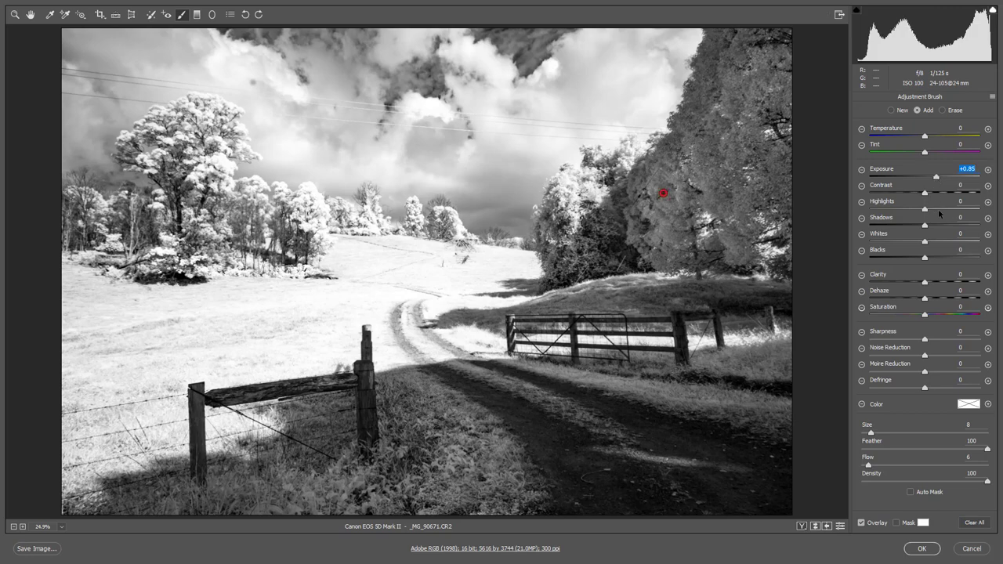
click(939, 210)
Extend the brightening over the upper foliage and top of the right-hand tree, brush sizes 6–8
scroll(711, 115, up, 3)
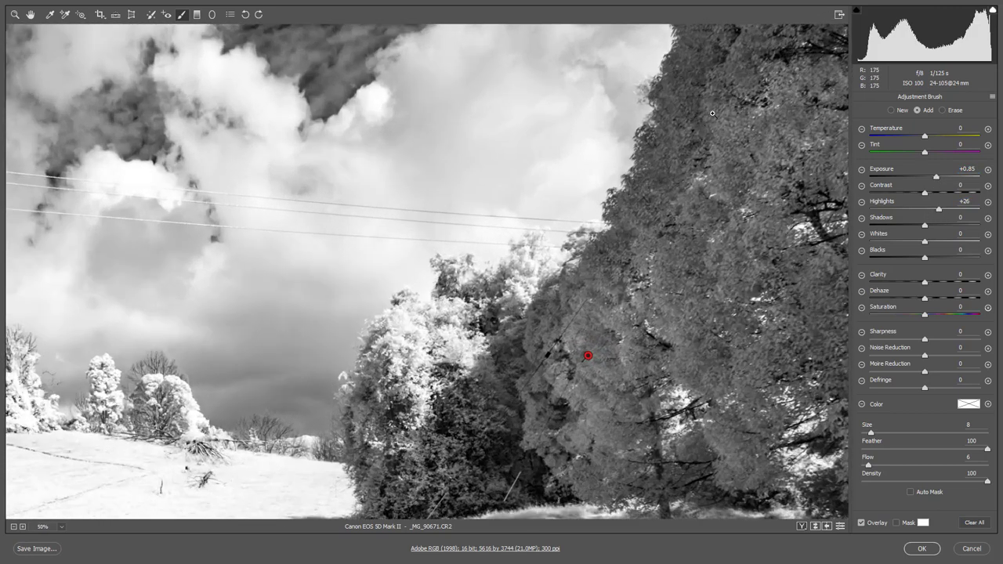
key(bracketleft)
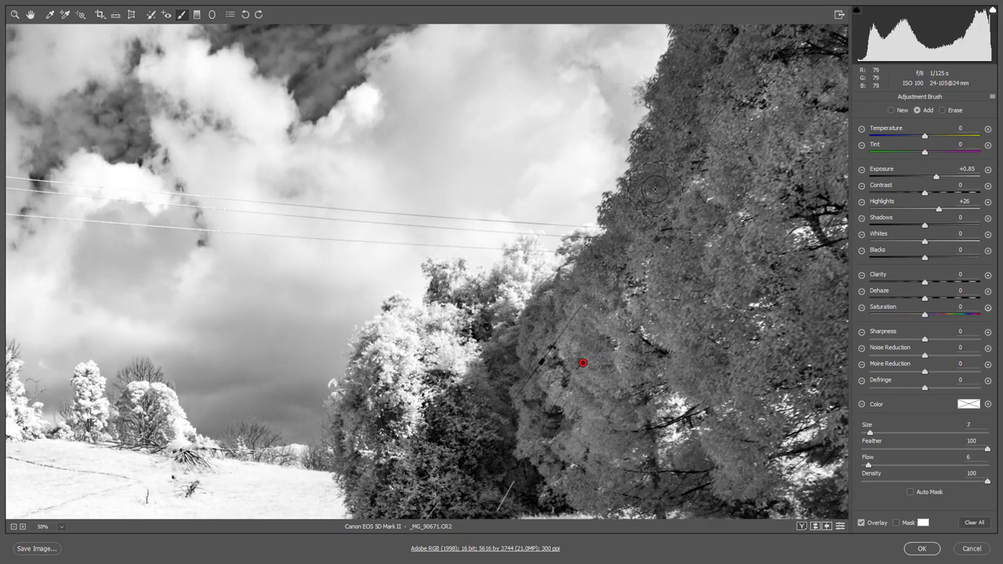
key(bracketleft)
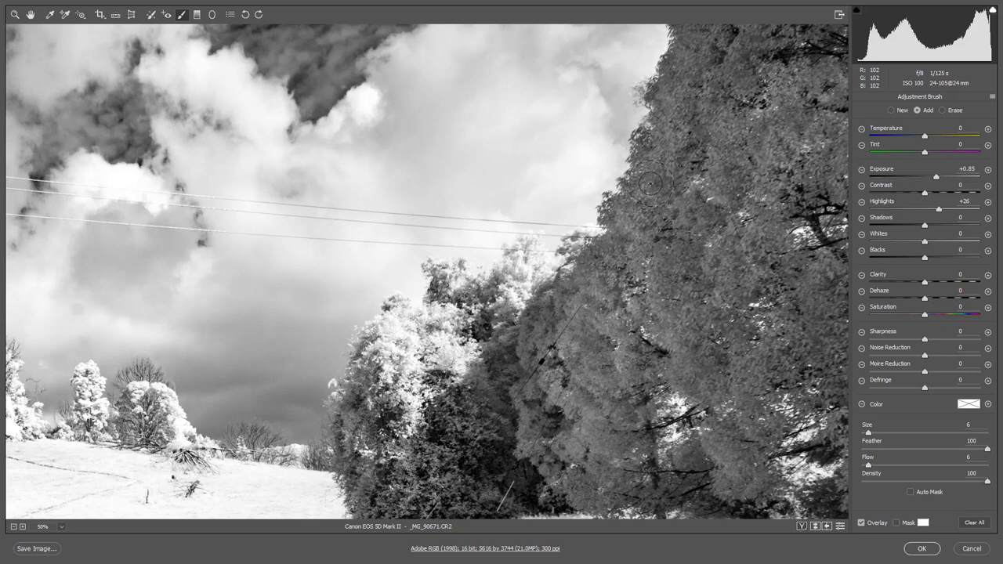
mouse_move(583, 363)
mouse_down()
mouse_move(740, 45)
mouse_move(677, 196)
mouse_move(734, 245)
mouse_up()
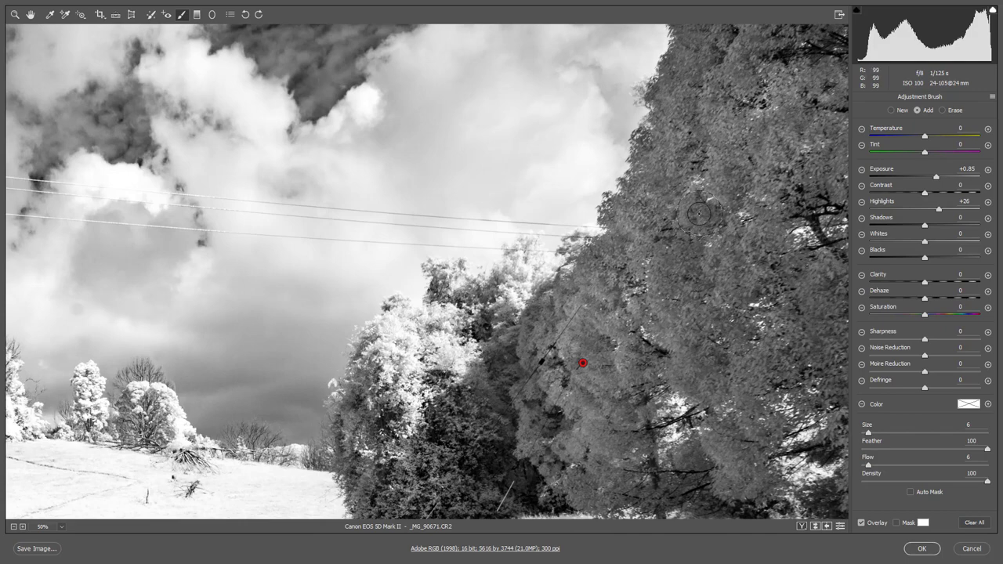
key(ctrl+0)
key(bracketright)
key(bracketright)
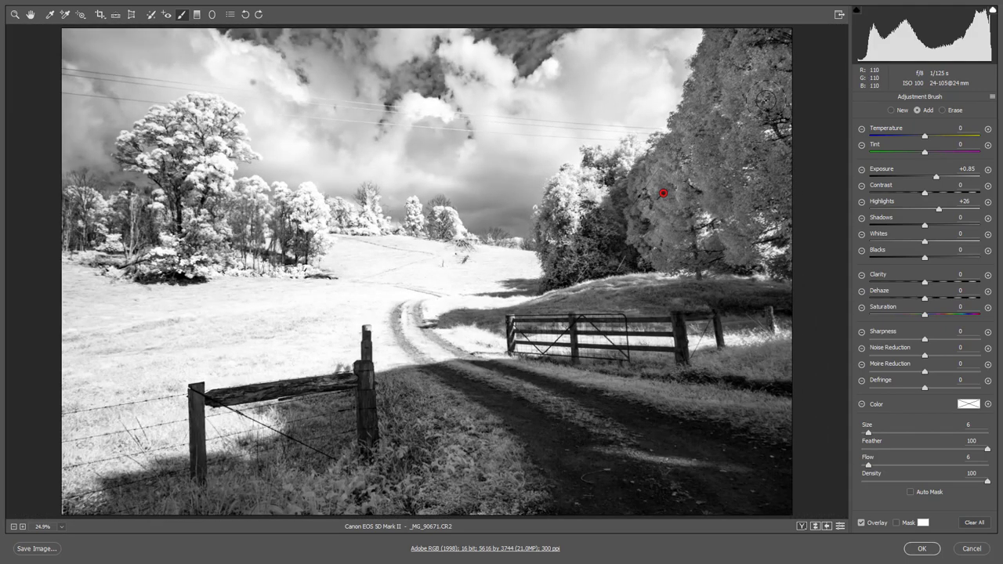
mouse_move(759, 92)
mouse_down()
mouse_move(696, 143)
mouse_move(740, 41)
mouse_move(734, 29)
mouse_move(723, 34)
mouse_move(727, 65)
mouse_move(786, 41)
mouse_move(808, 56)
mouse_move(751, 179)
mouse_move(736, 132)
mouse_move(665, 221)
mouse_move(675, 188)
mouse_move(643, 227)
mouse_move(702, 267)
mouse_move(802, 207)
mouse_move(742, 240)
mouse_move(751, 123)
mouse_move(744, 33)
mouse_move(748, 125)
mouse_up()
mouse_move(749, 52)
mouse_down()
mouse_move(630, 47)
mouse_move(758, 86)
mouse_move(675, 120)
mouse_move(741, 163)
mouse_move(615, 190)
mouse_move(666, 219)
mouse_up()
mouse_move(737, 198)
mouse_down()
mouse_move(717, 153)
mouse_move(766, 31)
mouse_up()
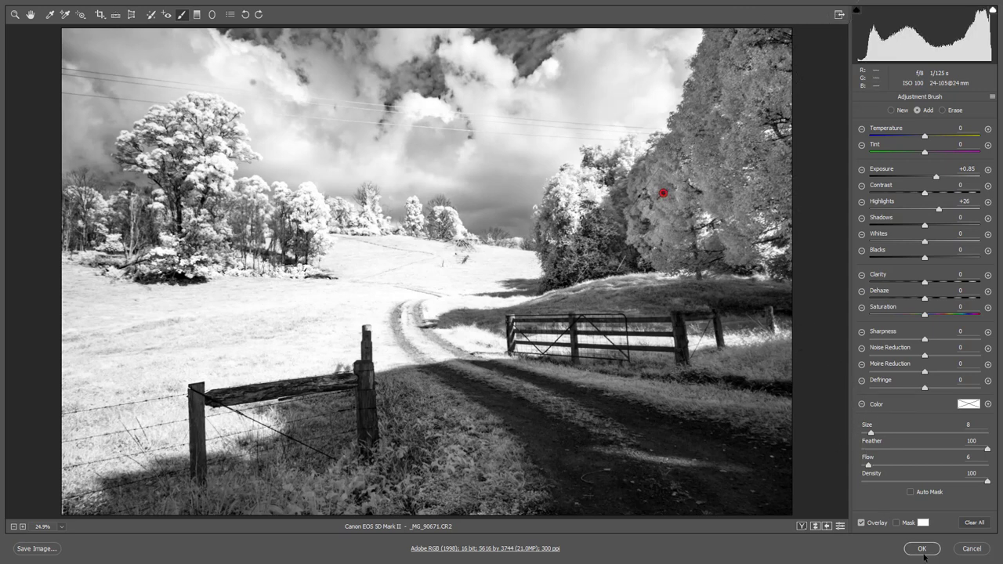
Apply the Camera Raw edits to the 'bot right' smart object and save the document
click(923, 549)
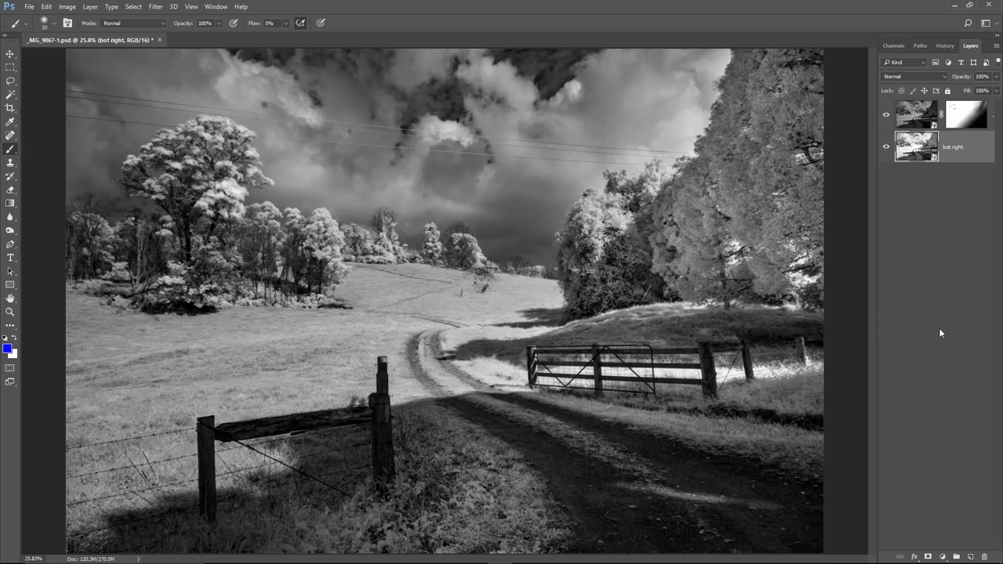
key(ctrl+s)
Flatten the image via the Layers panel menu, then create a new empty Layer 1
click(997, 47)
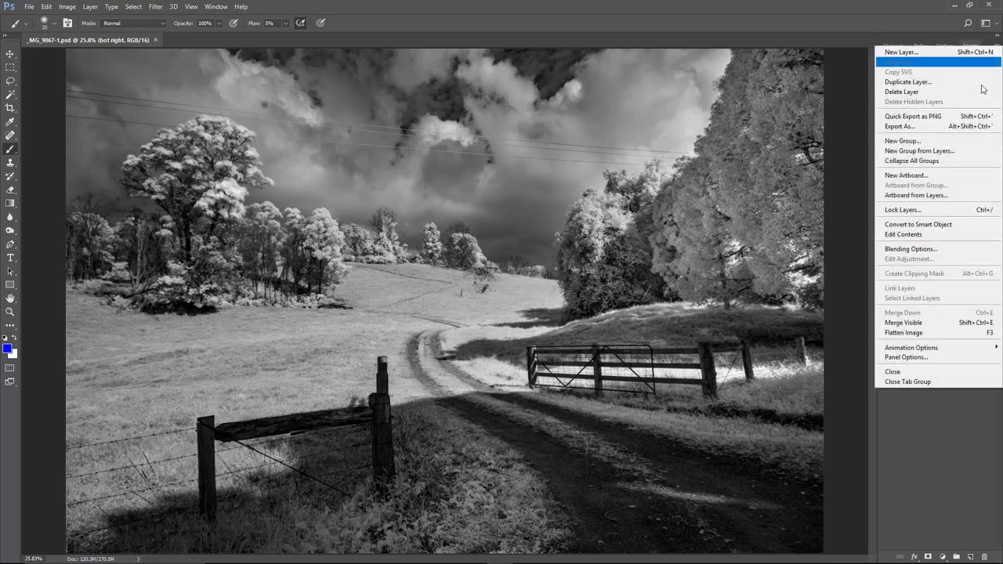
click(914, 334)
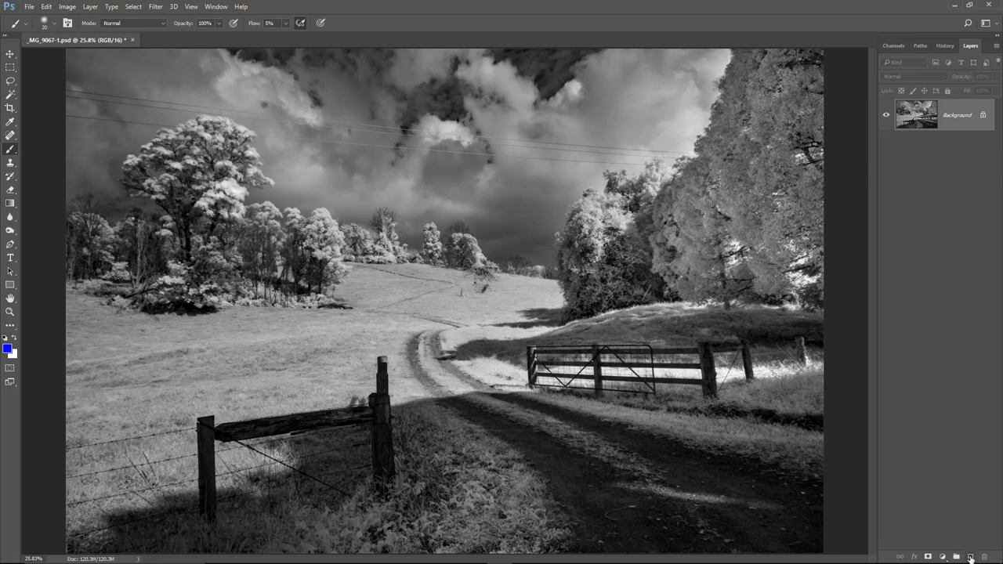
click(971, 556)
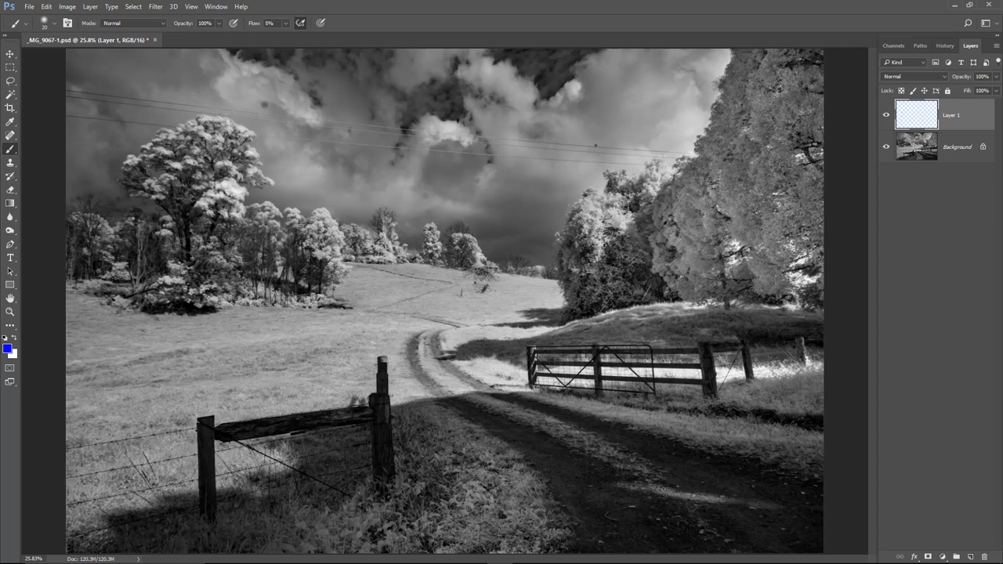
Zoom in on the power lines and spot-heal the top wire's end with a wire-width brush
drag(554, 122, 550, 194)
click(697, 225)
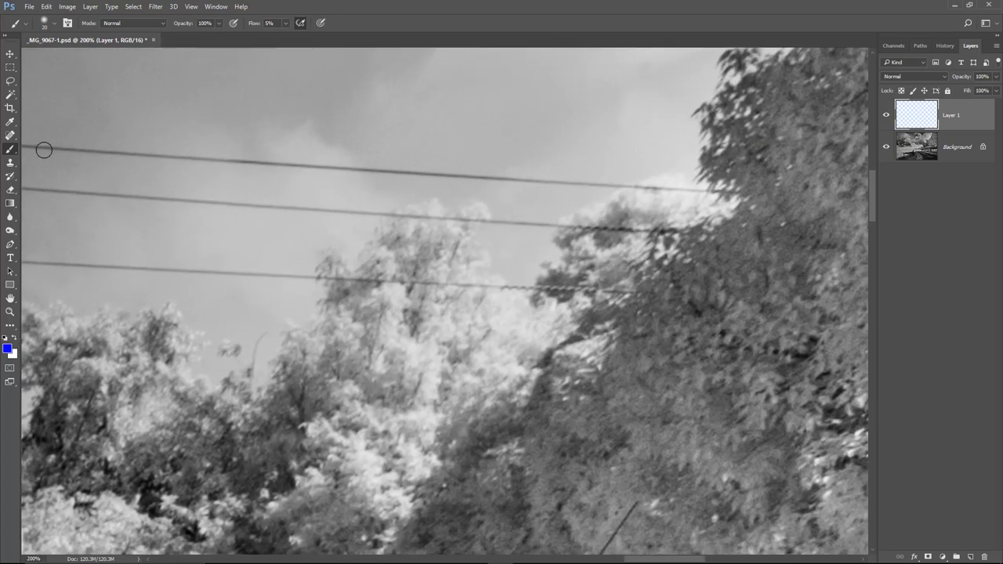
drag(10, 135, 41, 136)
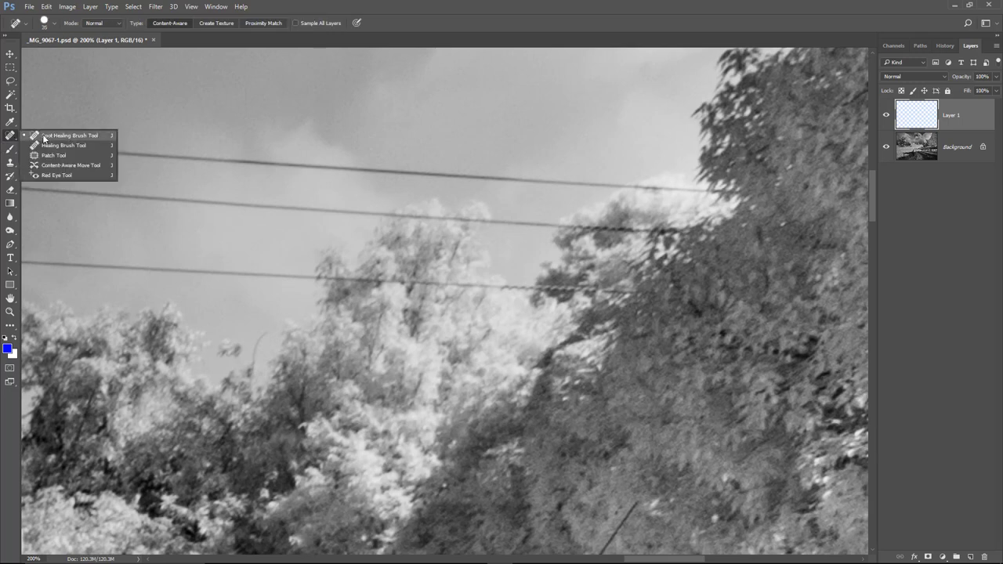
click(44, 139)
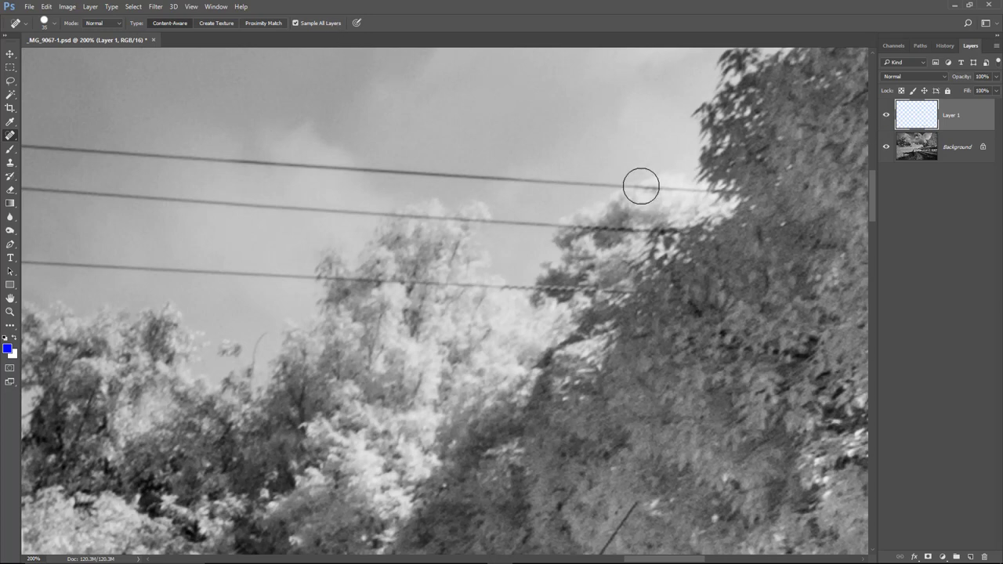
key(bracketleft)
key(bracketleft)
key(bracketleft)
key(bracketleft)
key(bracketleft)
key(bracketleft)
key(bracketleft)
mouse_move(708, 193)
mouse_down()
mouse_move(643, 191)
mouse_move(685, 193)
mouse_up()
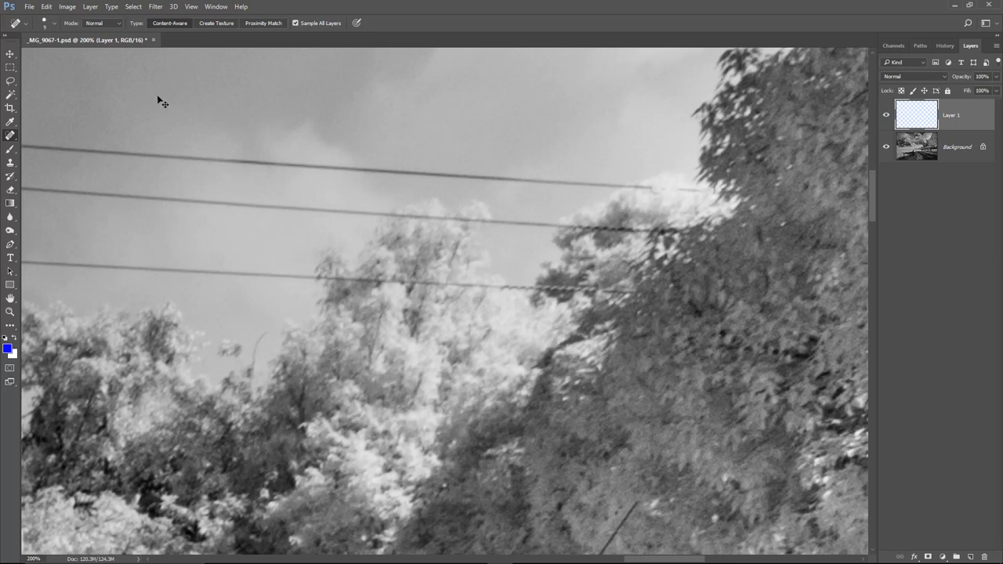
With the Healing Brush sampling clean sky, heal away the faint right end of the top wire
right_click(12, 138)
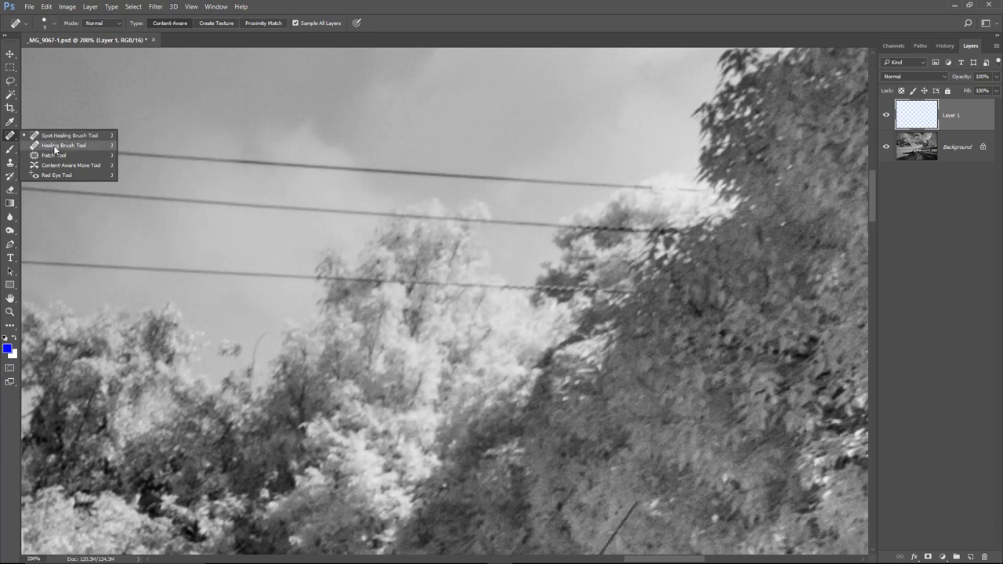
click(53, 145)
right_click(17, 141)
click(72, 149)
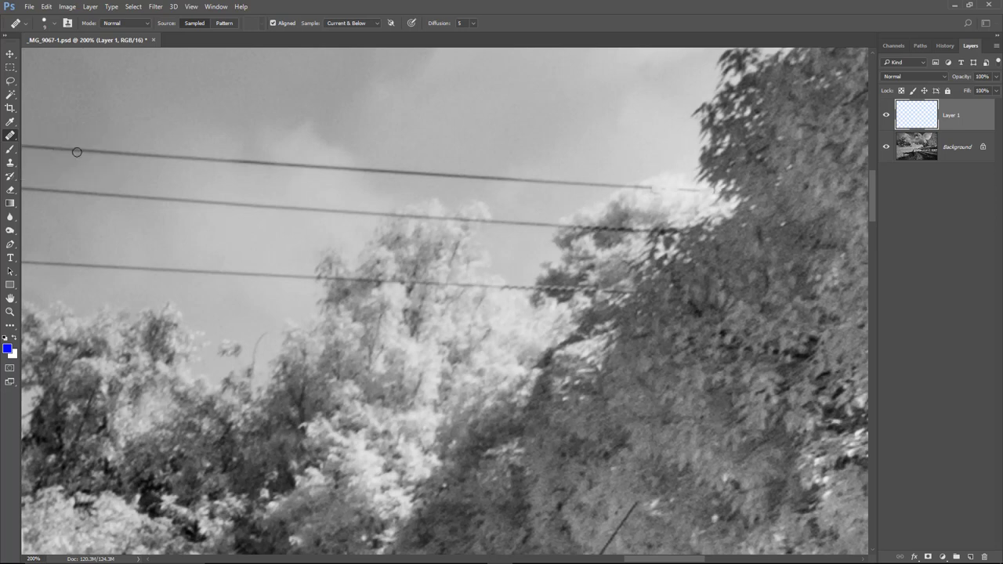
alt+click(681, 204)
mouse_move(677, 190)
mouse_down()
mouse_move(711, 210)
mouse_move(647, 207)
mouse_move(665, 191)
mouse_move(622, 188)
mouse_up()
drag(616, 186, 627, 188)
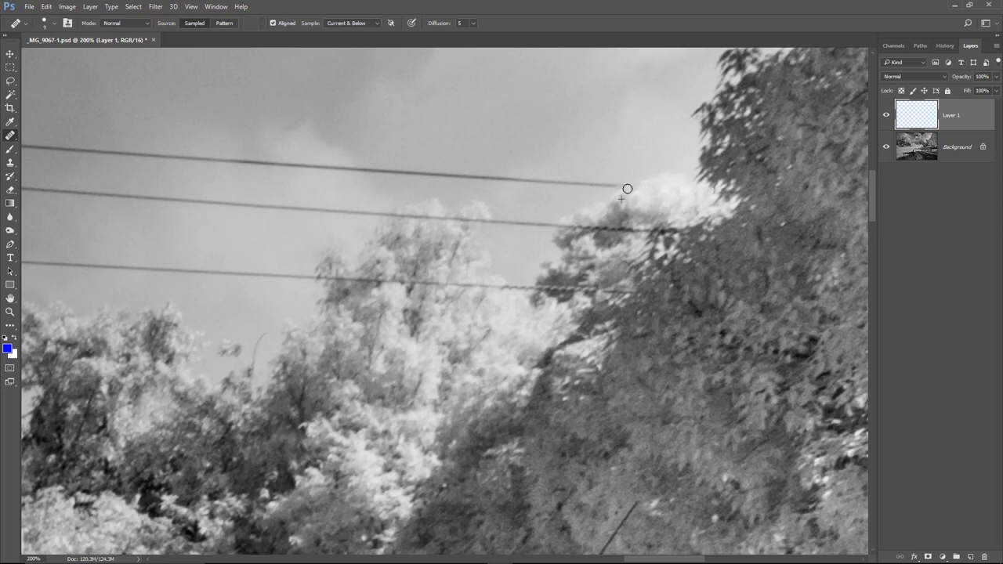
right_click(15, 139)
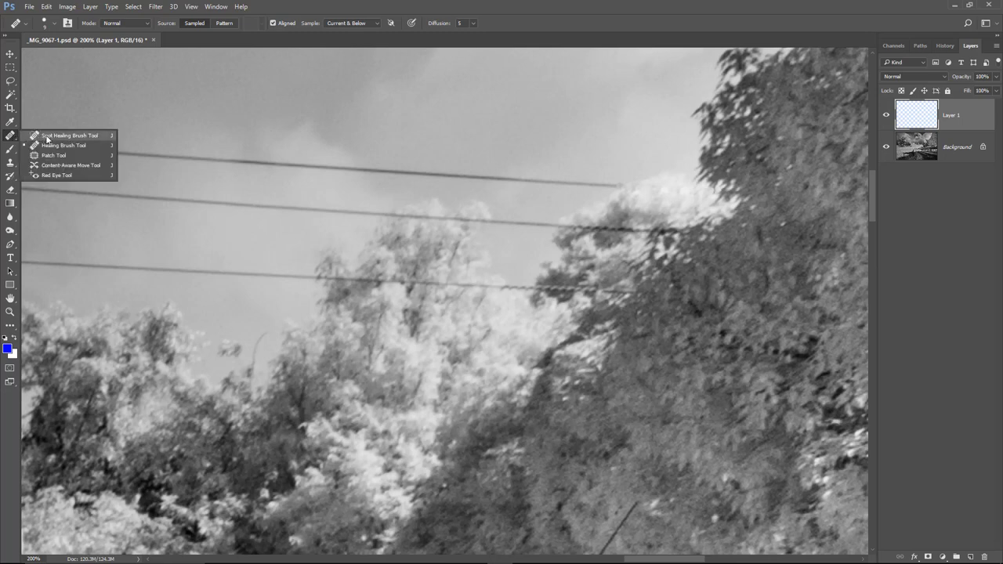
Using a size-10 Spot Healing Brush, remove the top wire's end and a long straight stretch
click(47, 140)
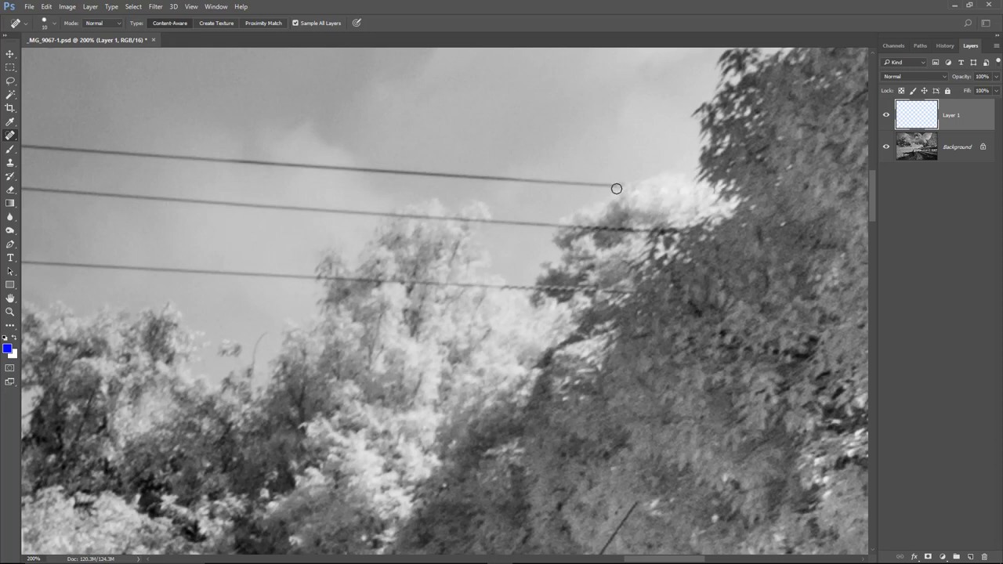
key(bracketright)
key(bracketleft)
click(617, 185)
click(622, 187)
shift+click(282, 164)
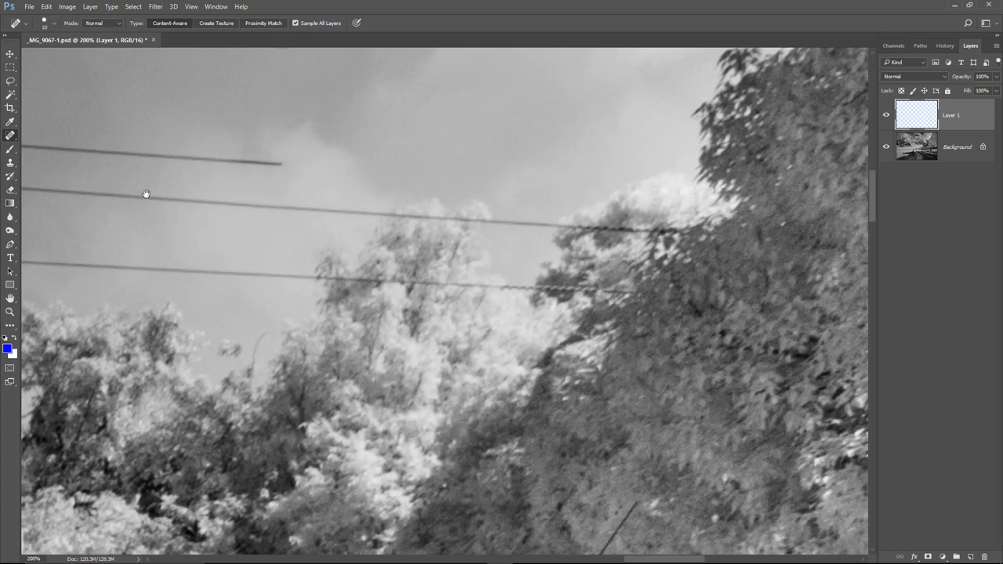
Heal out the remaining stretches of the top wire across the sky
mouse_move(144, 194)
mouse_down()
mouse_move(358, 217)
mouse_move(716, 232)
mouse_up()
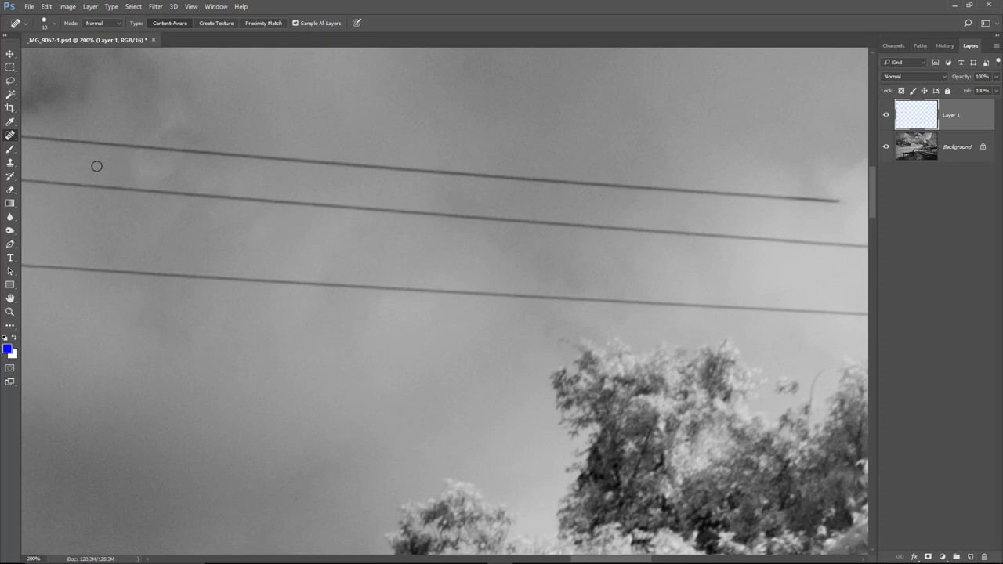
shift+click(175, 151)
mouse_move(251, 259)
mouse_down()
mouse_move(312, 276)
mouse_move(774, 314)
mouse_up()
shift+click(252, 155)
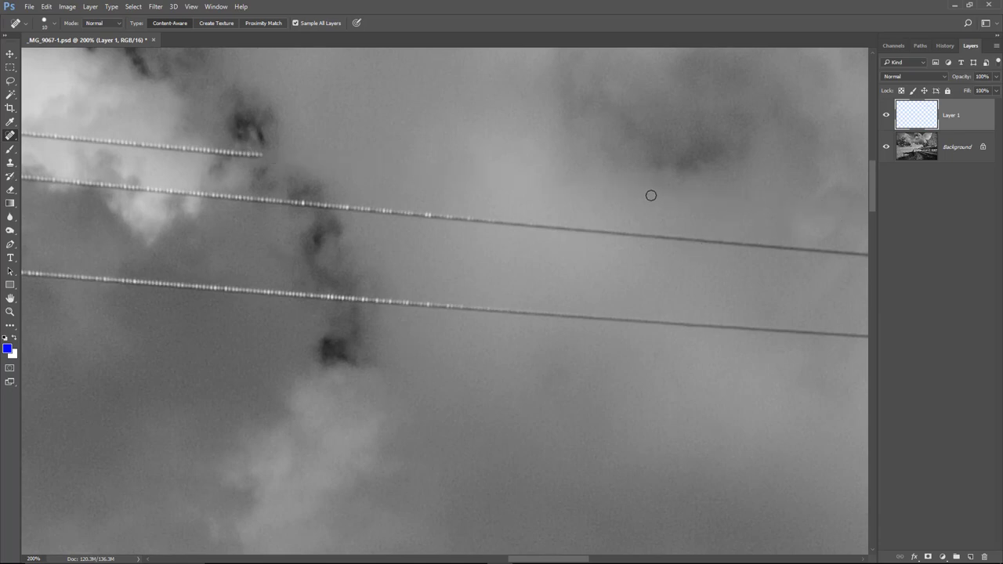
Remove the upper wire in straight strokes, covering its left, right and remaining end
drag(672, 196, 738, 200)
shift+click(820, 251)
mouse_move(811, 287)
mouse_down()
mouse_move(396, 261)
mouse_move(58, 195)
mouse_up()
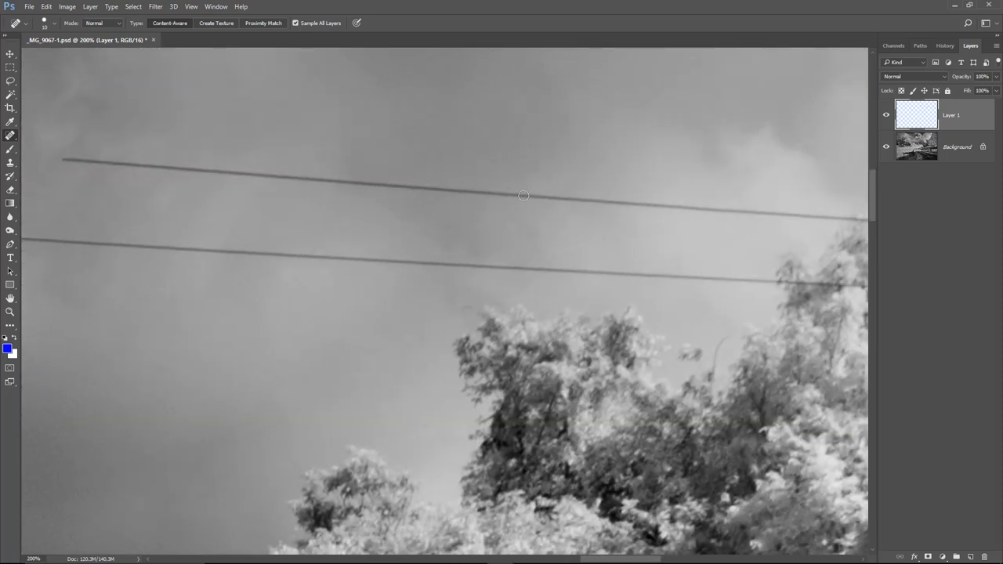
shift+click(523, 196)
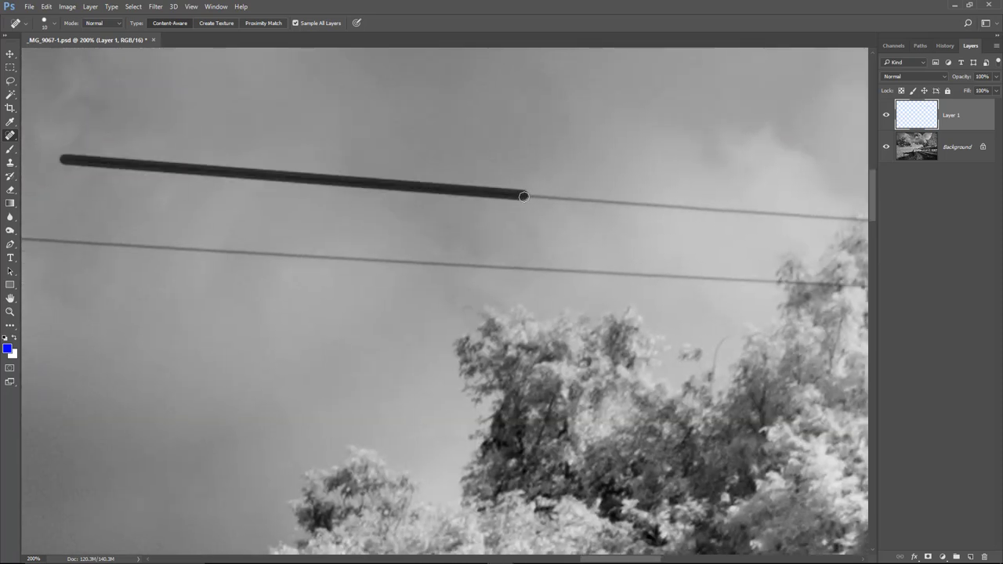
shift+click(819, 217)
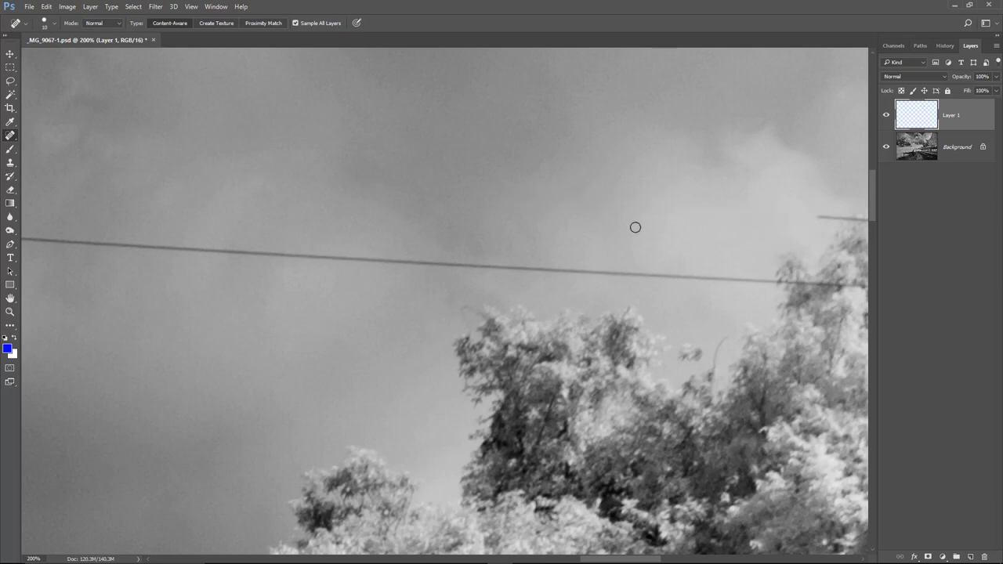
mouse_move(651, 230)
mouse_down()
mouse_move(443, 206)
mouse_move(483, 185)
mouse_move(507, 186)
mouse_up()
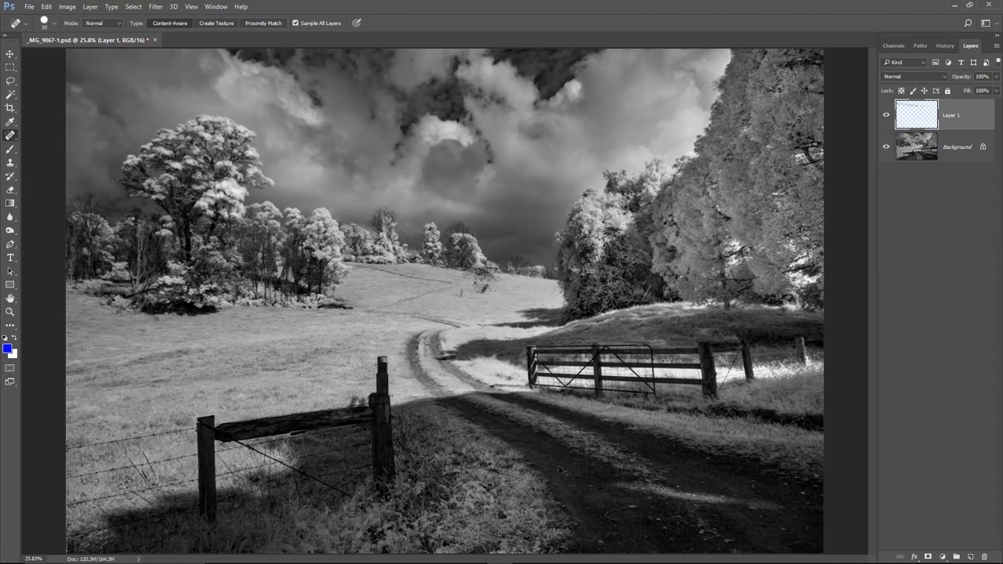
Zoom into the foreground dirt lane and spot-heal the twig away
drag(486, 407, 846, 550)
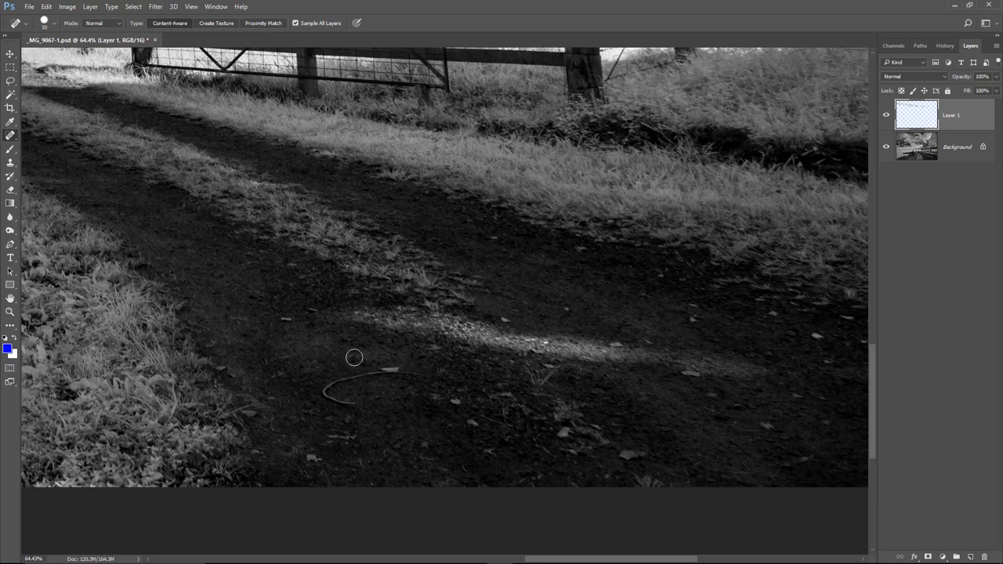
right_click(13, 138)
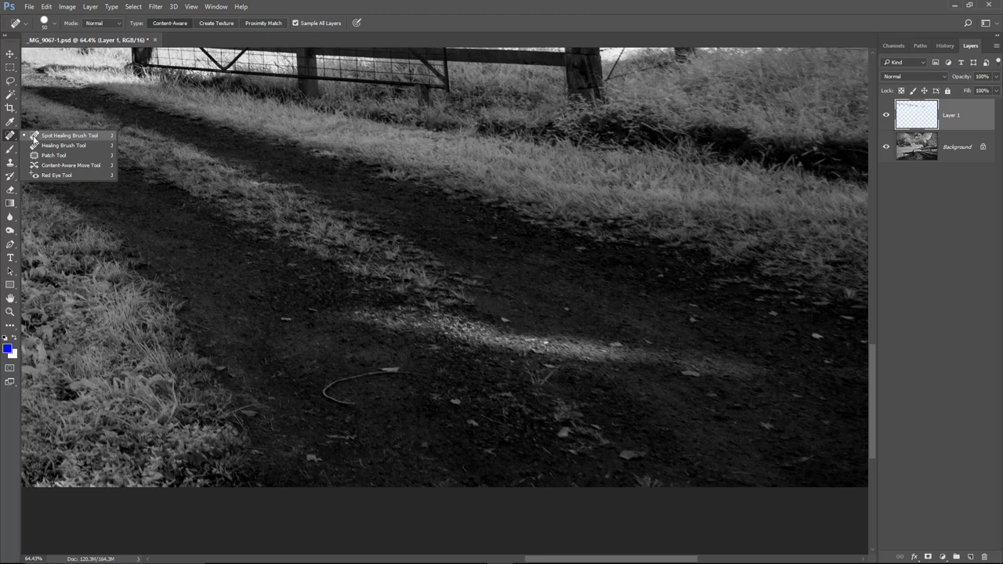
click(47, 136)
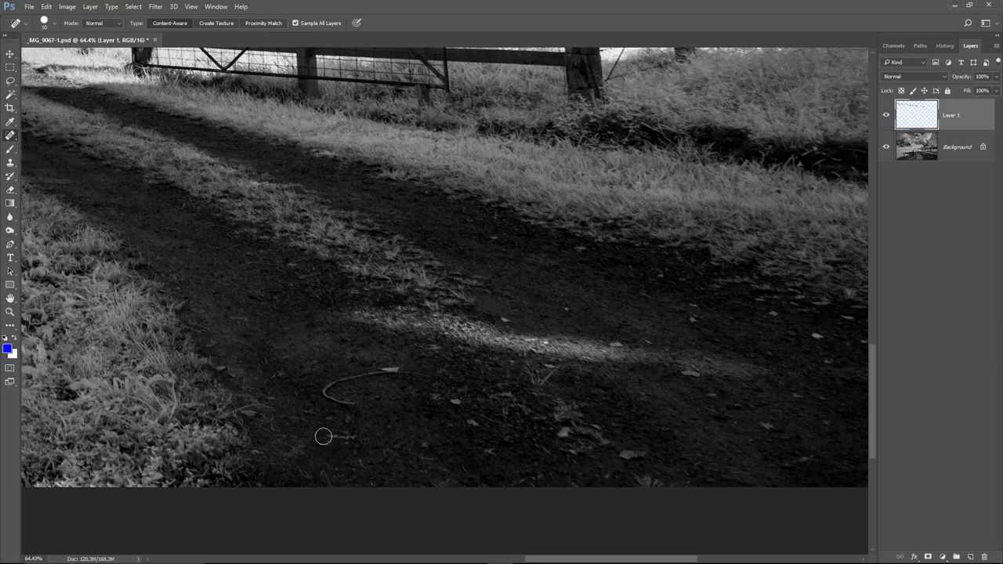
mouse_move(392, 369)
mouse_down()
mouse_move(347, 376)
mouse_move(330, 398)
mouse_up()
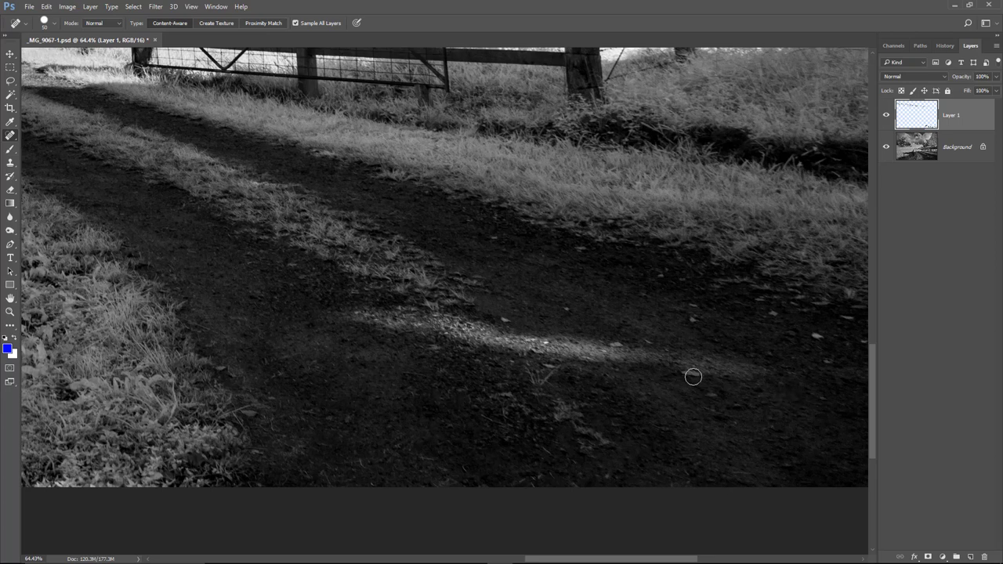
Remove the pebbles, light specks and small blemishes from the lane surface
scroll(761, 405, up, 2)
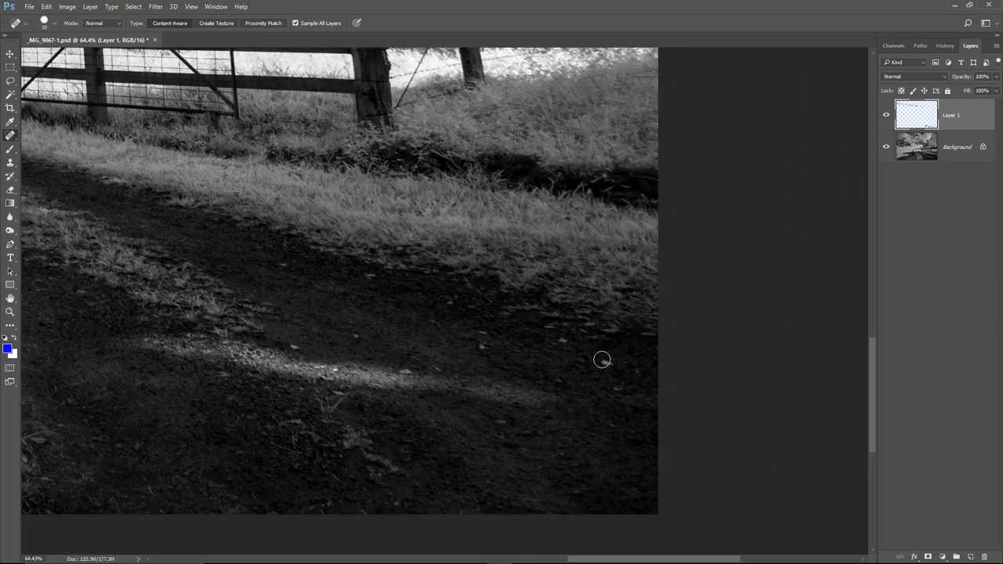
click(606, 362)
click(403, 365)
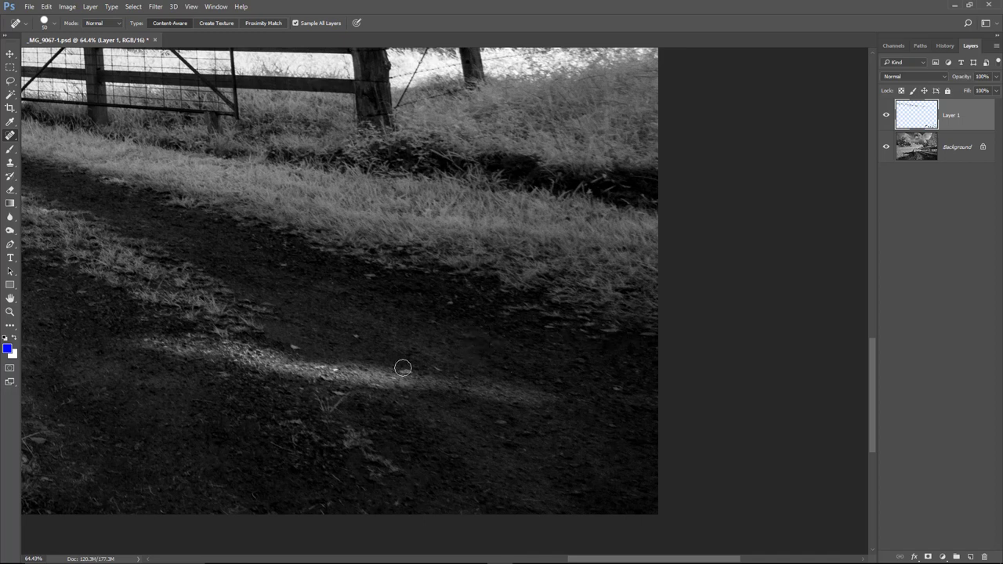
click(370, 275)
click(335, 373)
mouse_move(289, 395)
mouse_down()
mouse_move(376, 402)
mouse_move(577, 395)
mouse_up()
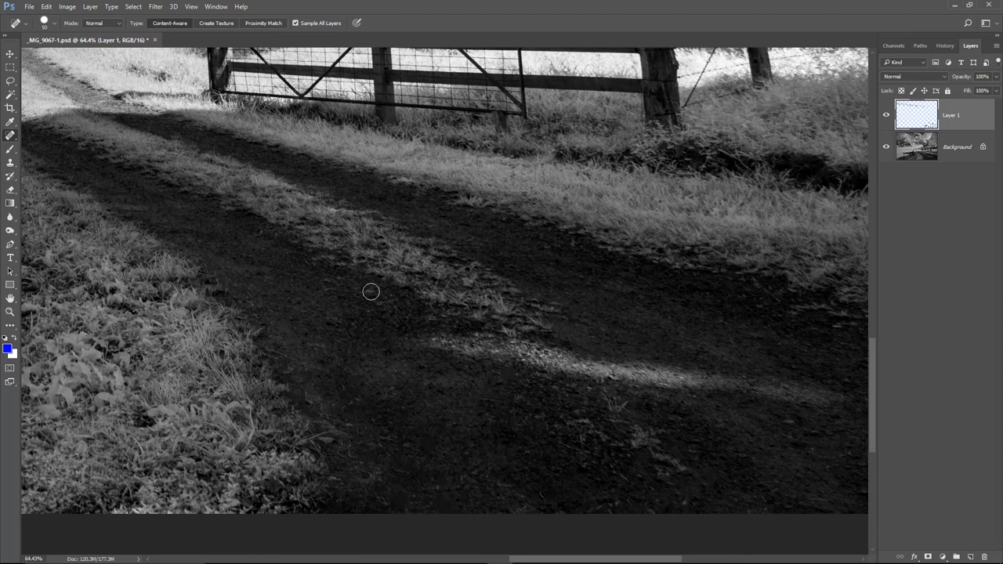
drag(343, 282, 365, 291)
click(548, 248)
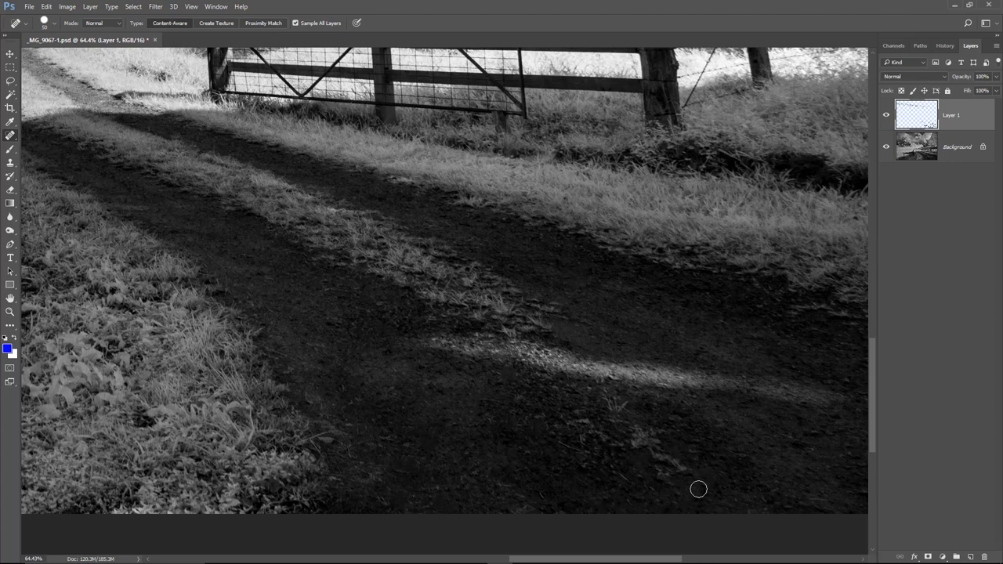
Fit the photo on screen and toggle Layer 1 off and on to compare the wires, leaving it visible
key(ctrl+0)
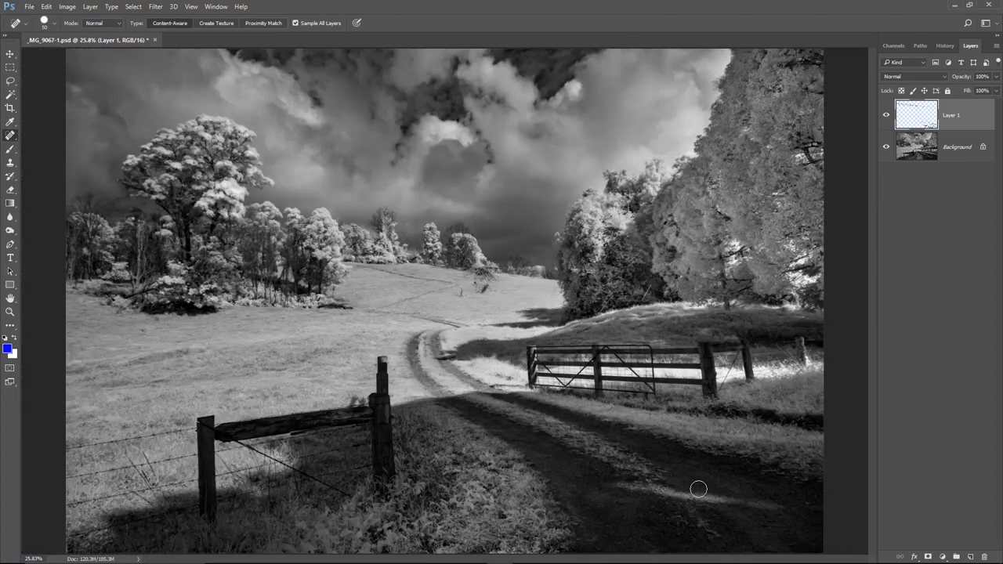
click(887, 116)
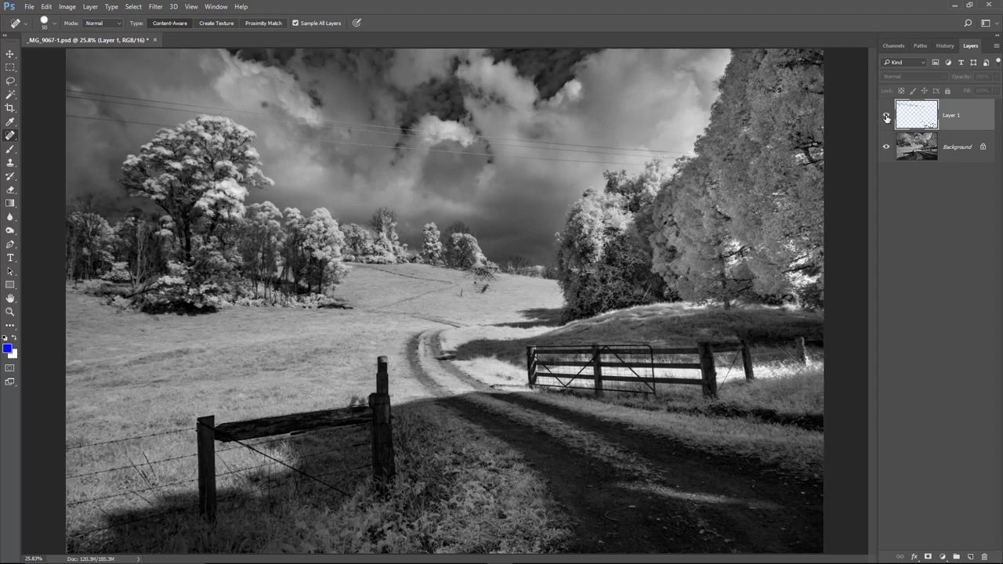
click(887, 118)
click(888, 117)
click(889, 116)
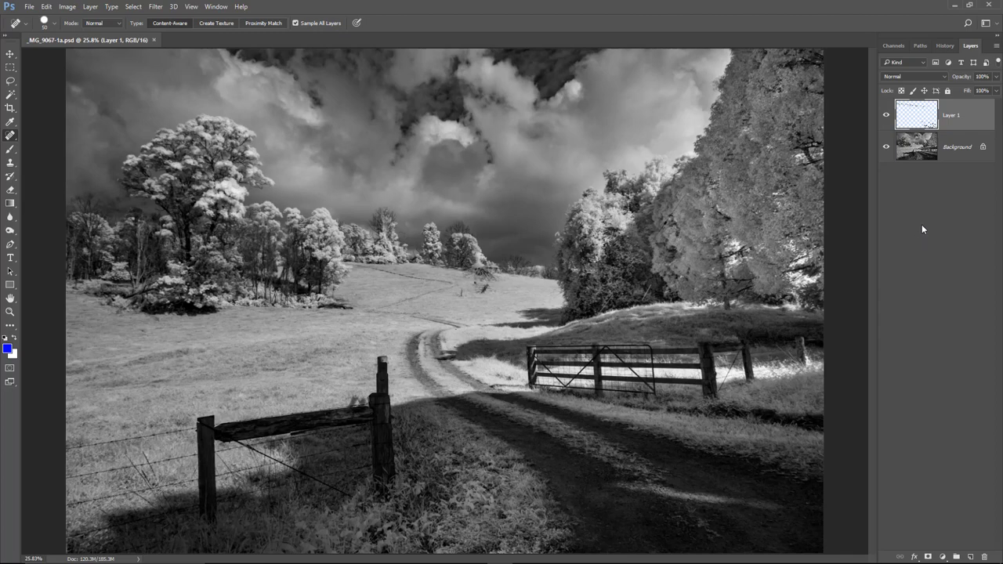
Flatten the image to one Background layer, then preview Levels at white point 244 and midtones 0.95, and cancel it
click(997, 45)
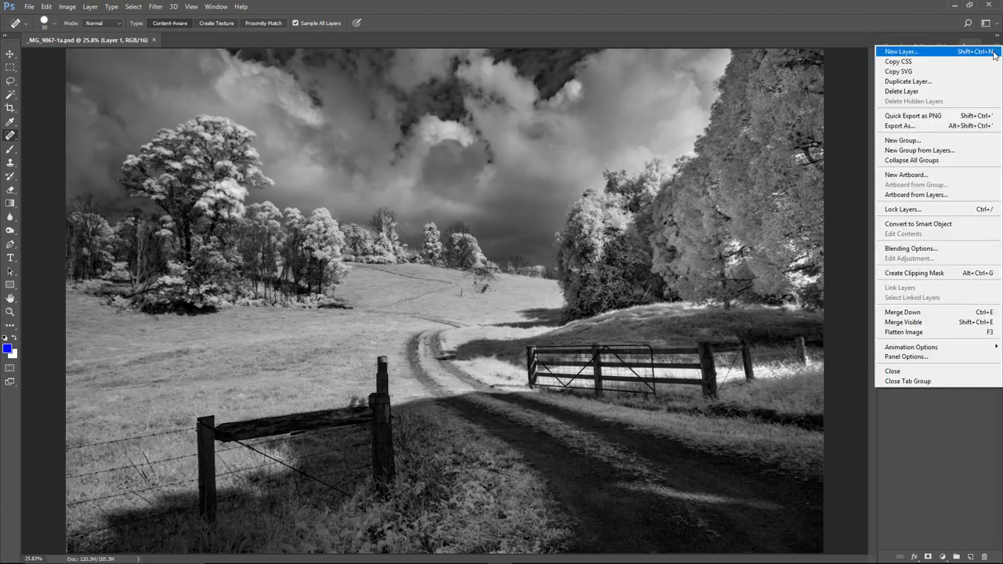
click(918, 334)
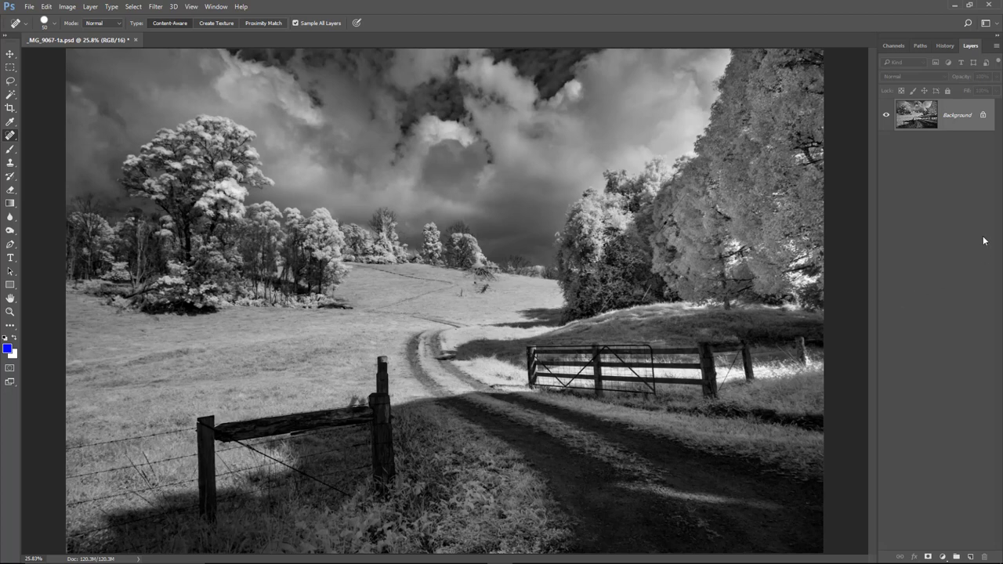
key(ctrl+l)
drag(494, 210, 490, 69)
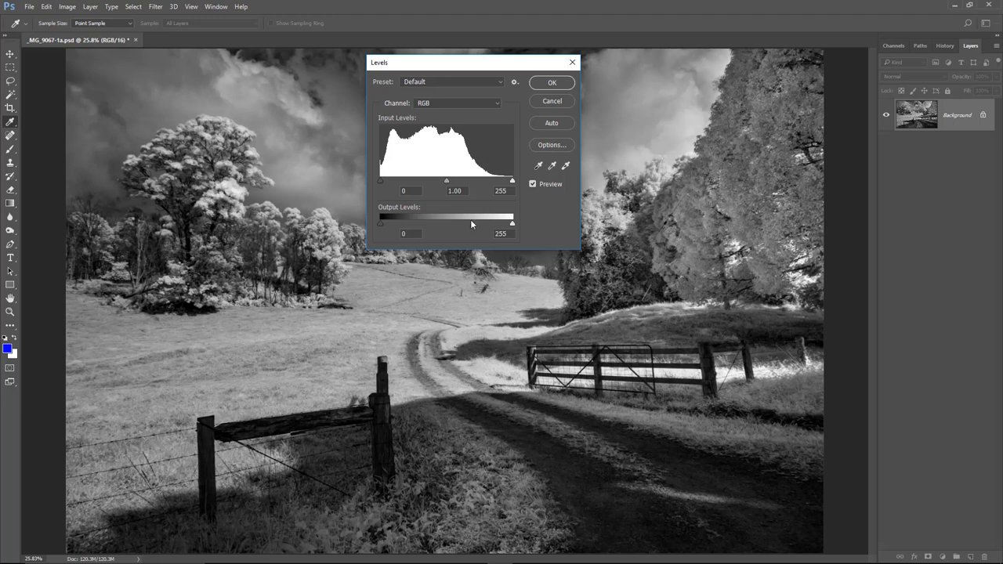
drag(514, 184, 507, 185)
drag(446, 180, 447, 183)
click(447, 180)
click(553, 100)
key(j)
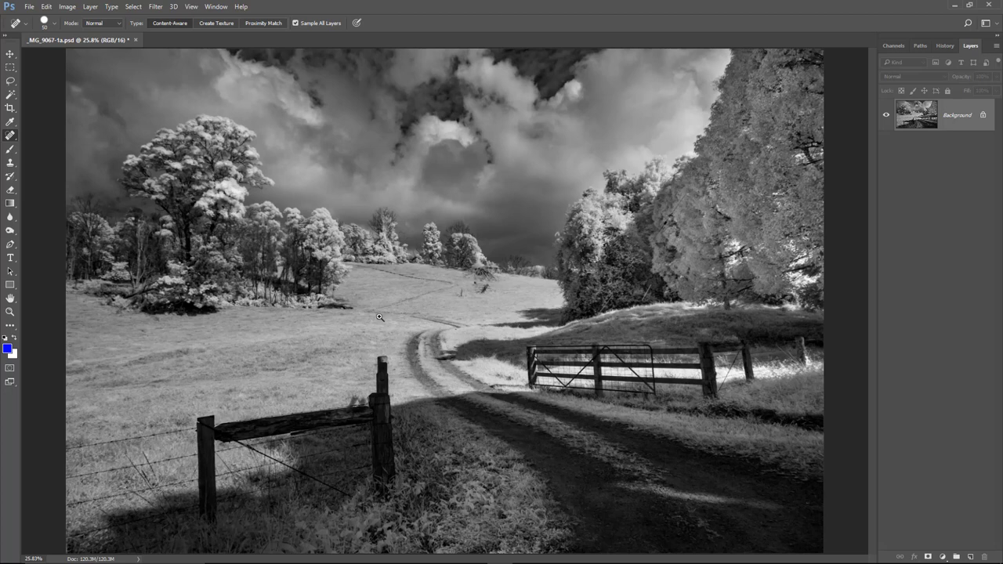
Zoom into the curving tire tracks and spot-heal the small dark mark on them
drag(379, 316, 535, 418)
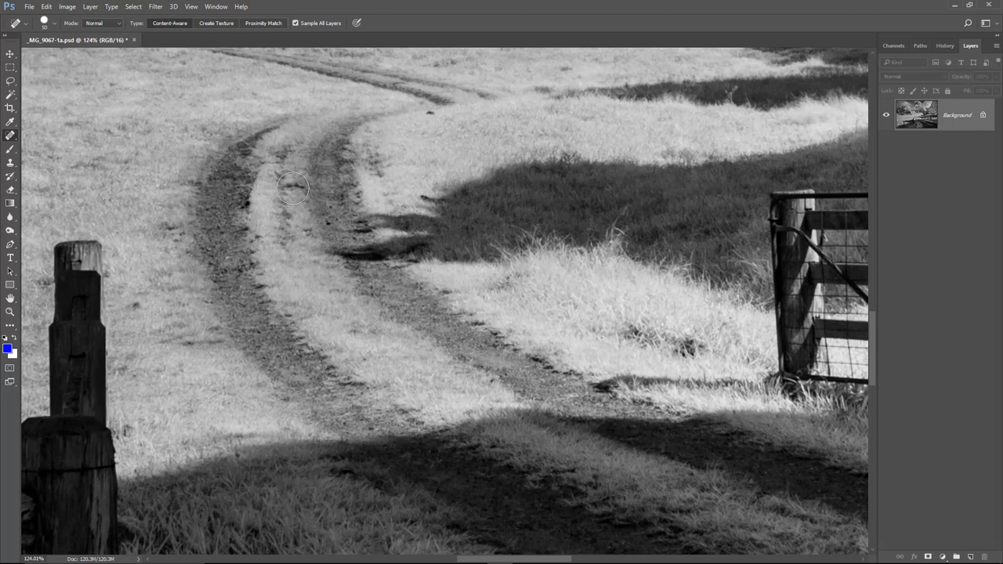
click(284, 190)
Set the Dodge tool to Midtones at 10% exposure with a 70 brush, and lighten both tire tracks
click(17, 234)
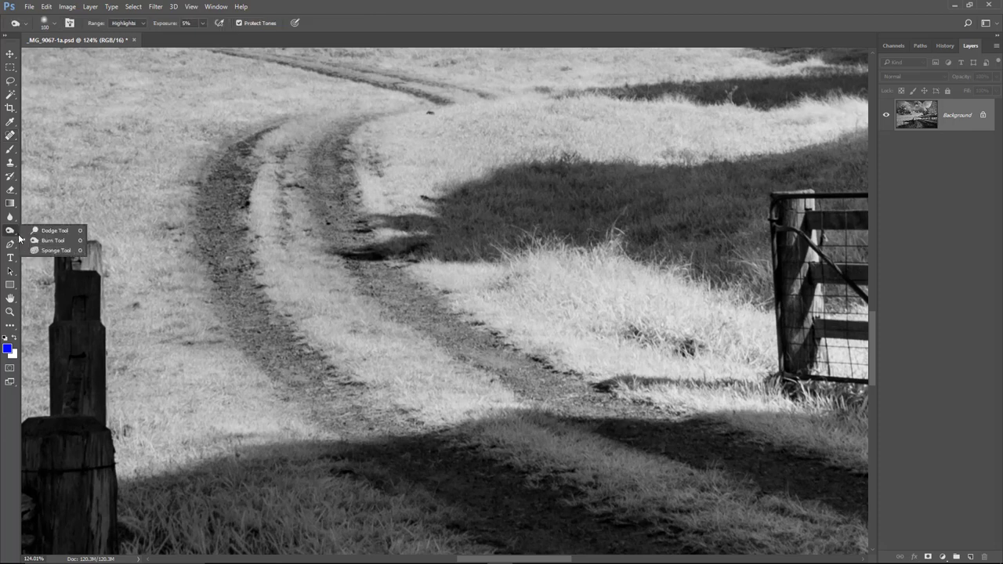
click(55, 230)
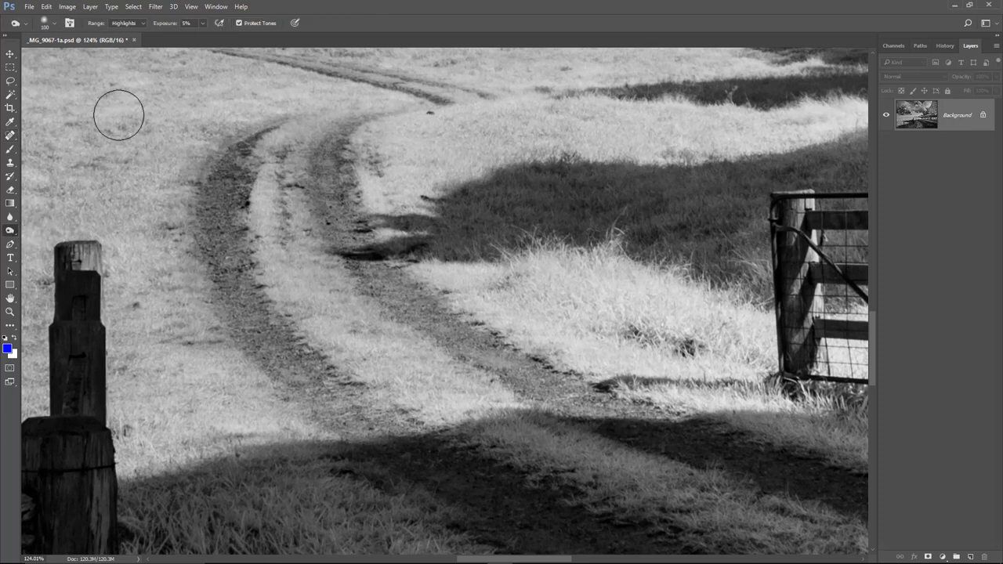
click(142, 24)
key(bracketleft)
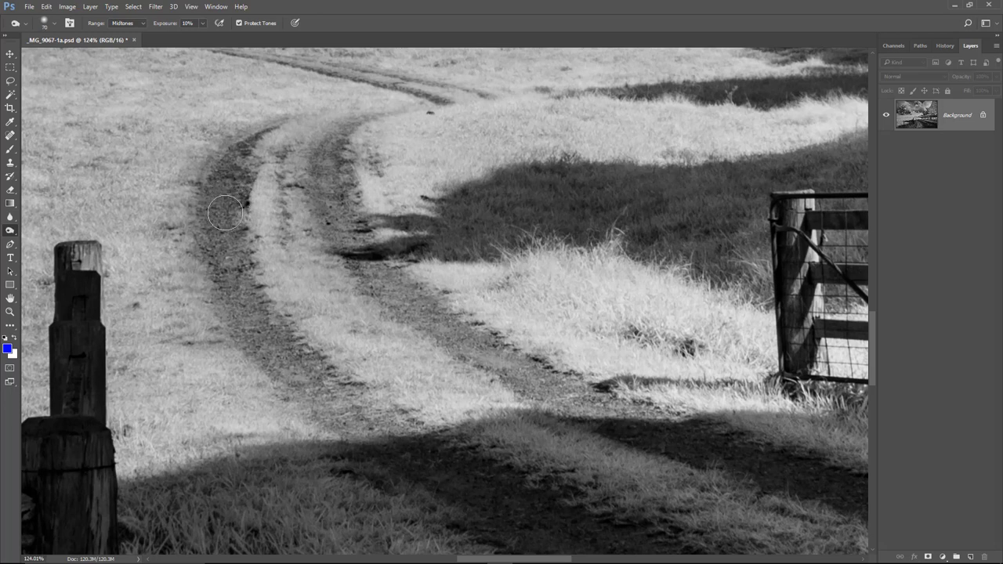
key(bracketleft)
key(bracketleft)
mouse_move(231, 170)
mouse_down()
mouse_move(229, 228)
mouse_move(293, 386)
mouse_move(282, 342)
mouse_move(365, 437)
mouse_move(398, 440)
mouse_move(360, 411)
mouse_move(281, 380)
mouse_up()
mouse_move(470, 375)
mouse_down()
mouse_move(432, 313)
mouse_move(618, 427)
mouse_move(445, 335)
mouse_move(617, 414)
mouse_move(414, 306)
mouse_move(433, 315)
mouse_move(385, 275)
mouse_move(338, 172)
mouse_move(316, 152)
mouse_move(343, 125)
mouse_move(359, 126)
mouse_move(217, 199)
mouse_move(274, 134)
mouse_move(229, 319)
mouse_move(317, 413)
mouse_move(233, 322)
mouse_move(374, 438)
mouse_move(253, 341)
mouse_move(338, 395)
mouse_move(289, 378)
mouse_move(473, 483)
mouse_move(435, 351)
mouse_move(395, 287)
mouse_move(409, 289)
mouse_move(373, 246)
mouse_move(422, 314)
mouse_move(337, 191)
mouse_move(378, 269)
mouse_move(339, 196)
mouse_move(394, 282)
mouse_move(561, 399)
mouse_move(431, 328)
mouse_move(684, 432)
mouse_move(658, 428)
mouse_move(508, 370)
mouse_move(699, 432)
mouse_move(497, 357)
mouse_move(592, 413)
mouse_move(602, 411)
mouse_move(378, 286)
mouse_move(593, 410)
mouse_move(385, 282)
mouse_move(338, 209)
mouse_move(343, 137)
mouse_move(261, 180)
mouse_move(225, 144)
mouse_move(241, 149)
mouse_move(229, 285)
mouse_move(267, 339)
mouse_move(270, 374)
mouse_move(249, 330)
mouse_move(408, 459)
mouse_move(347, 427)
mouse_move(294, 384)
mouse_move(491, 481)
mouse_move(465, 470)
mouse_up()
key(ctrl+0)
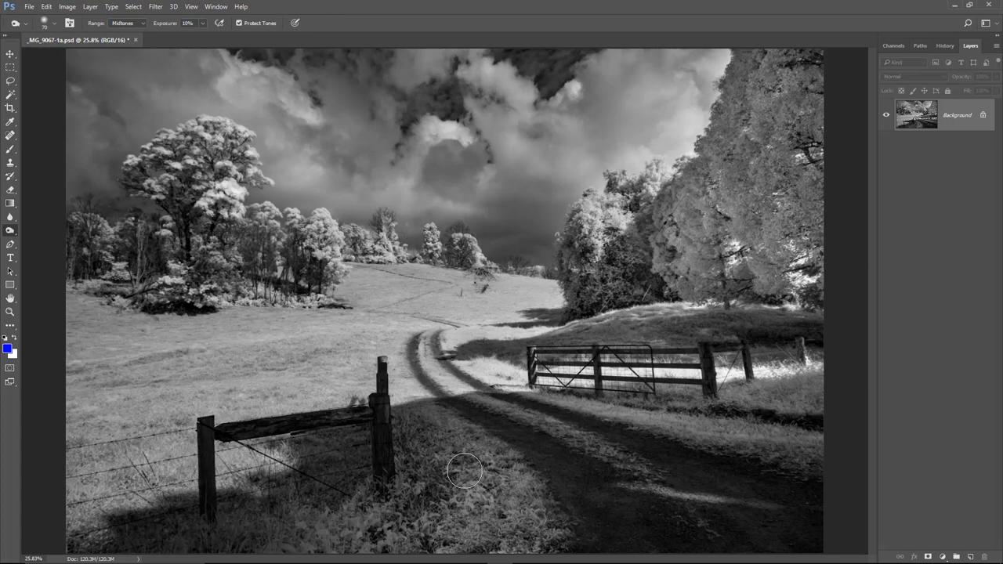
Shrink the dodge brush, switch its range to Shadows, and lighten the dark lower tire track
drag(403, 290, 475, 347)
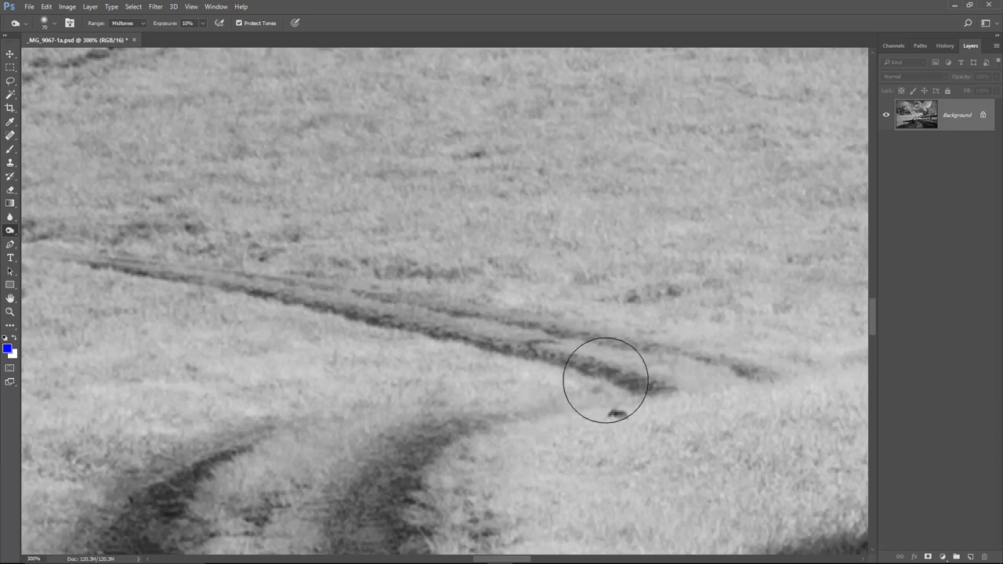
key(bracketleft)
key(bracketleft)
key(bracketleft)
key(bracketleft)
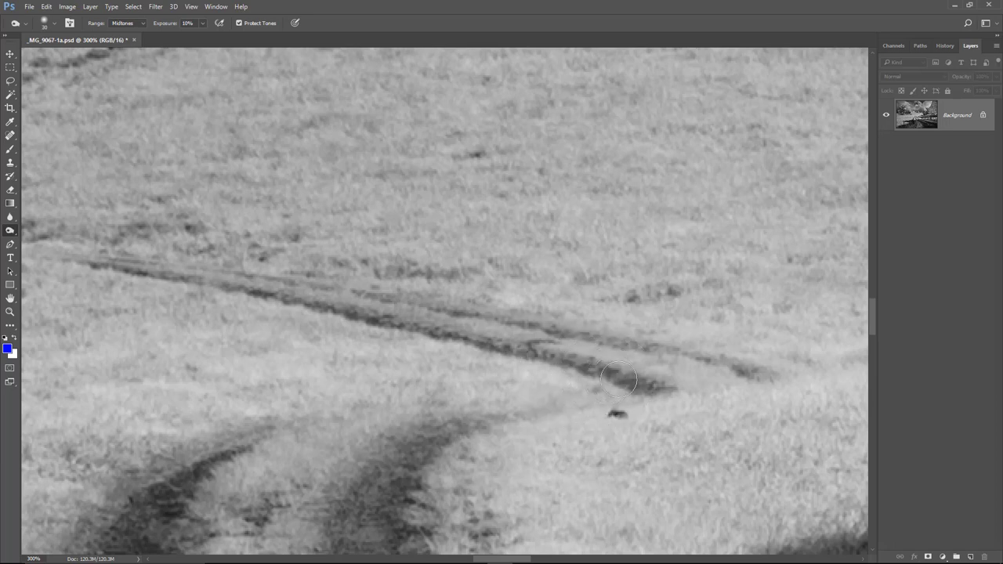
key(bracketleft)
key(bracketleft)
click(141, 26)
click(129, 35)
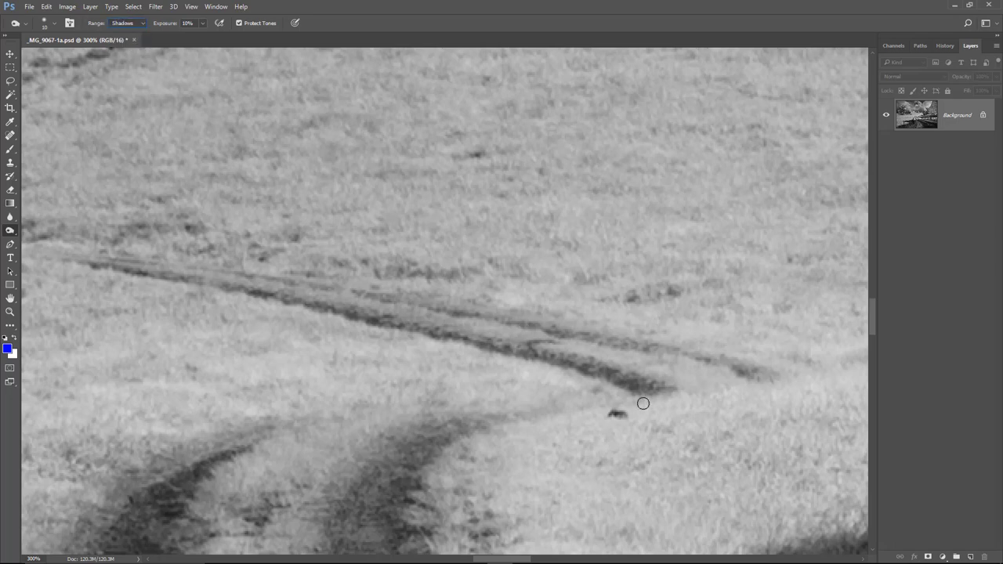
mouse_move(652, 389)
mouse_down()
mouse_move(453, 328)
mouse_move(507, 349)
mouse_move(157, 273)
mouse_up()
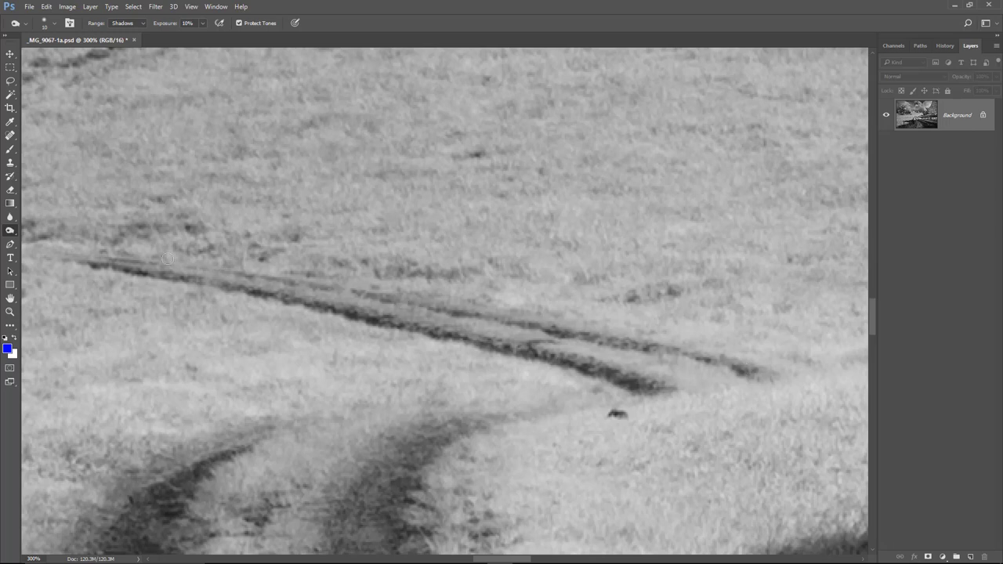
drag(105, 266, 633, 352)
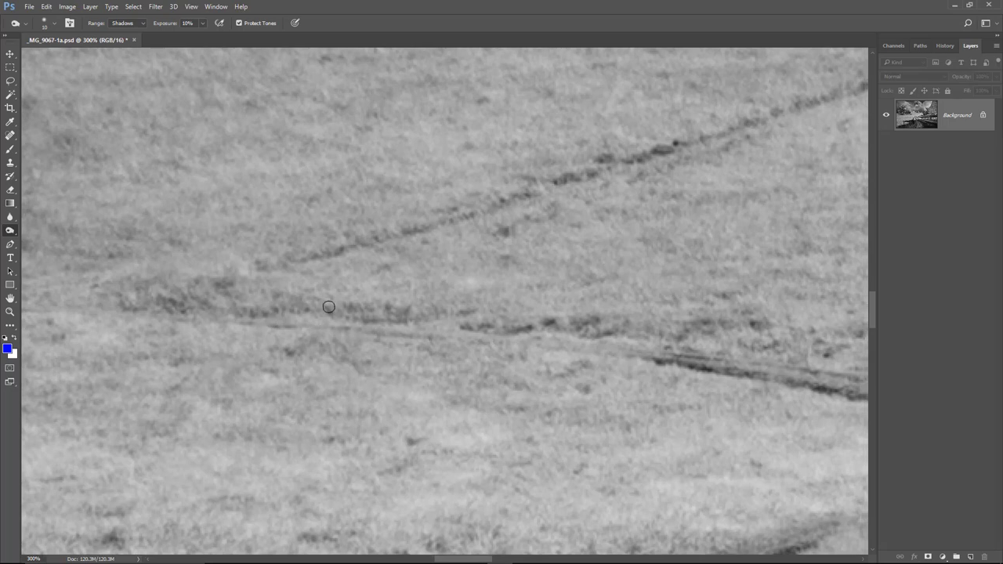
Switch the dodge range back to Midtones at 5% and tone the lower and upper tracks, undoing one stroke
click(142, 25)
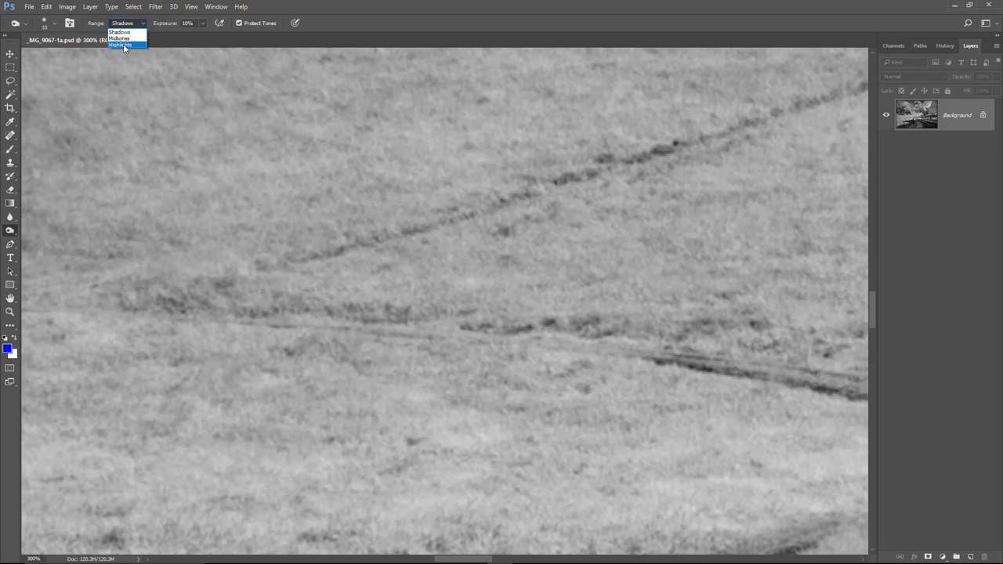
click(124, 40)
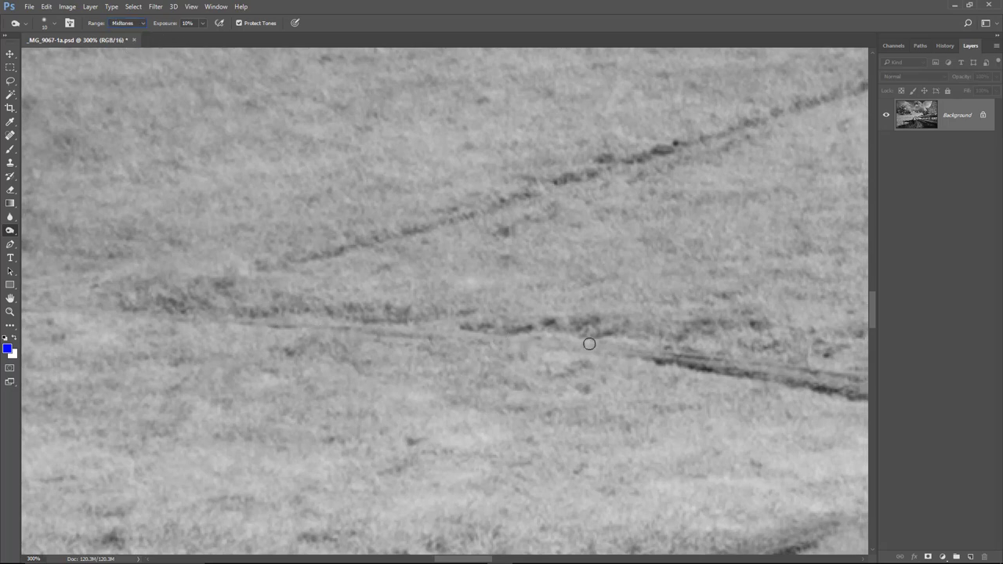
mouse_move(154, 322)
mouse_down()
mouse_move(466, 334)
mouse_move(105, 301)
mouse_move(236, 299)
mouse_move(630, 352)
mouse_move(583, 349)
mouse_up()
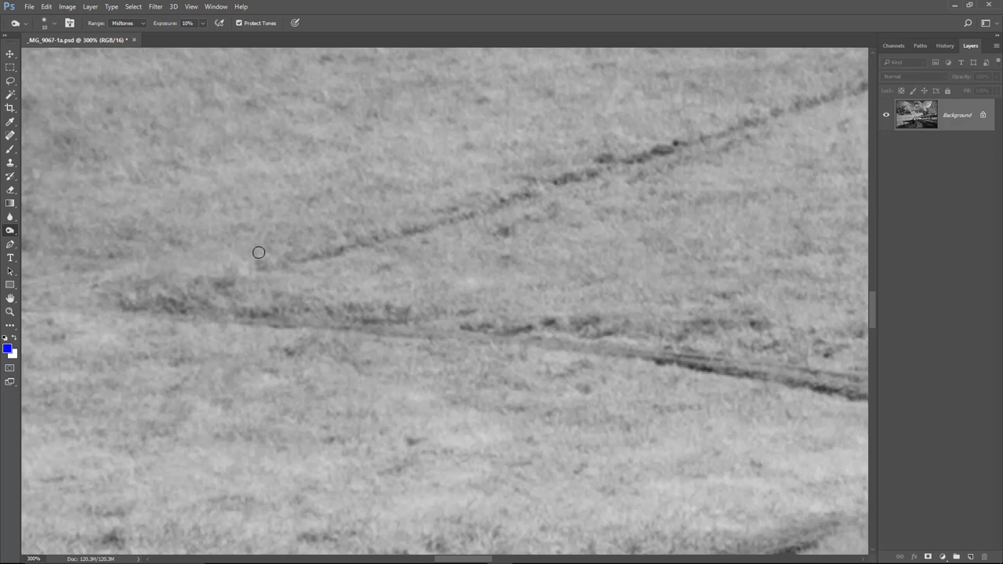
mouse_move(253, 254)
mouse_down()
mouse_move(317, 262)
mouse_move(289, 262)
mouse_move(389, 243)
mouse_move(285, 259)
mouse_move(441, 228)
mouse_move(406, 225)
mouse_move(411, 216)
mouse_move(391, 232)
mouse_move(629, 171)
mouse_move(541, 186)
mouse_up()
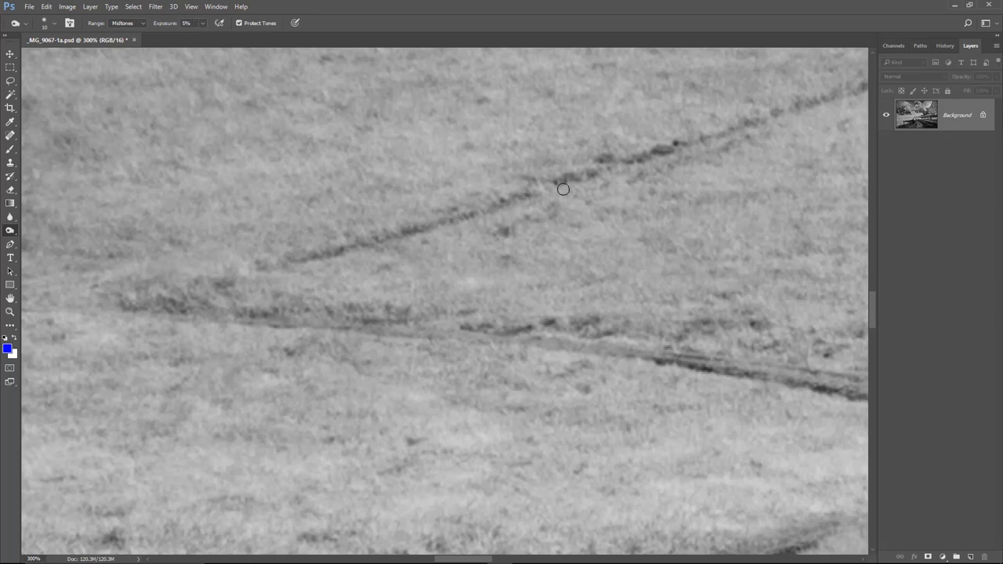
drag(605, 172, 840, 98)
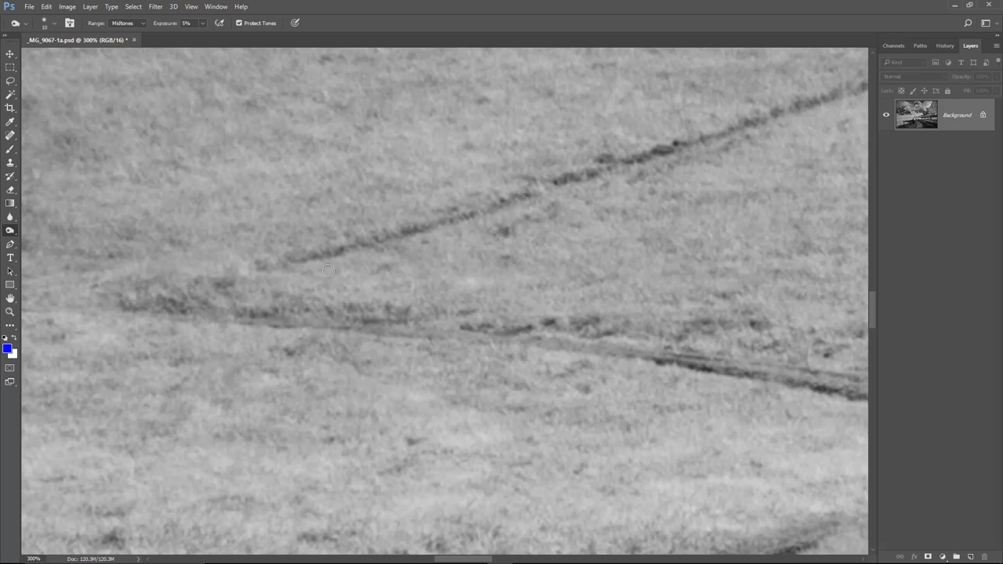
key(ctrl+z)
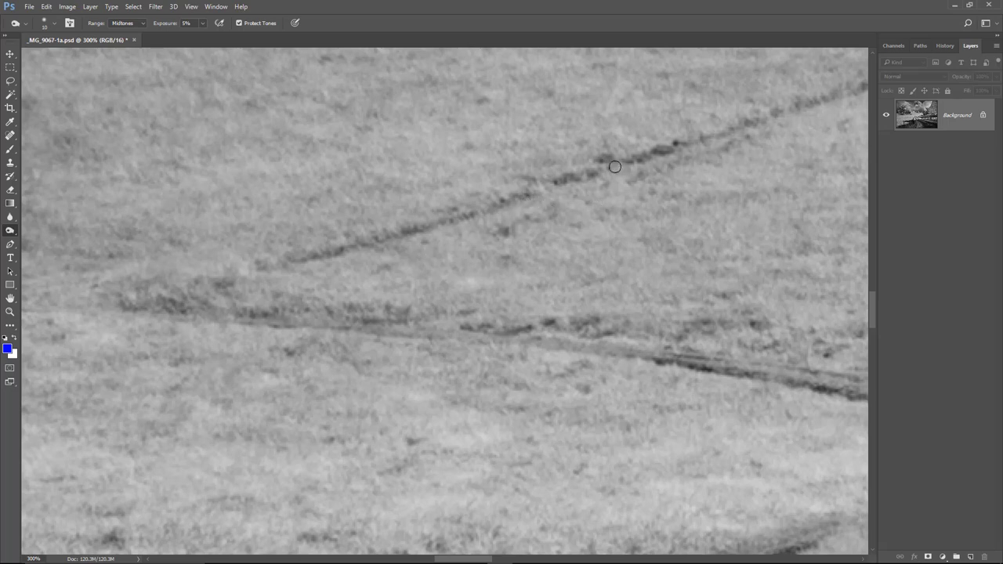
drag(712, 175, 430, 252)
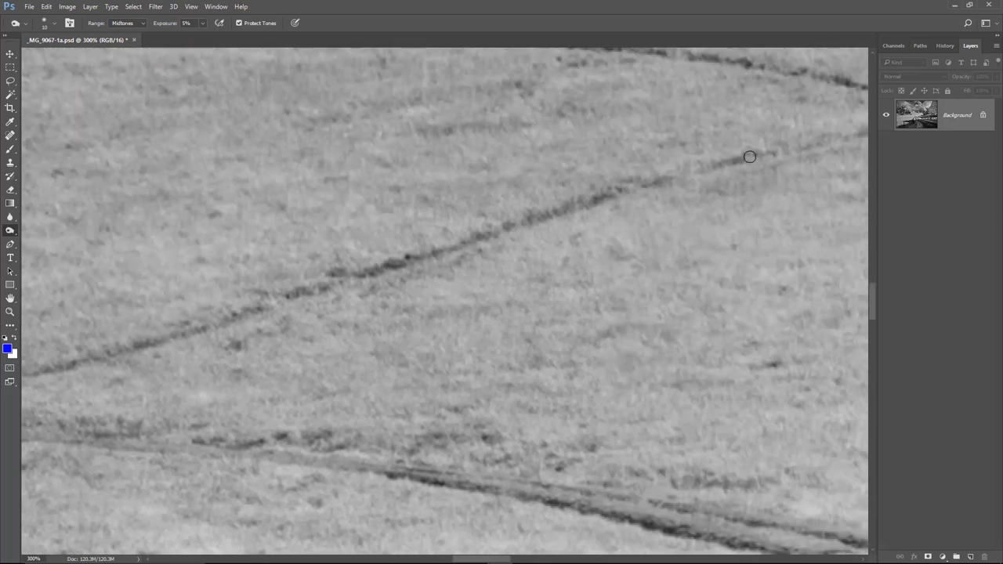
drag(782, 173, 461, 272)
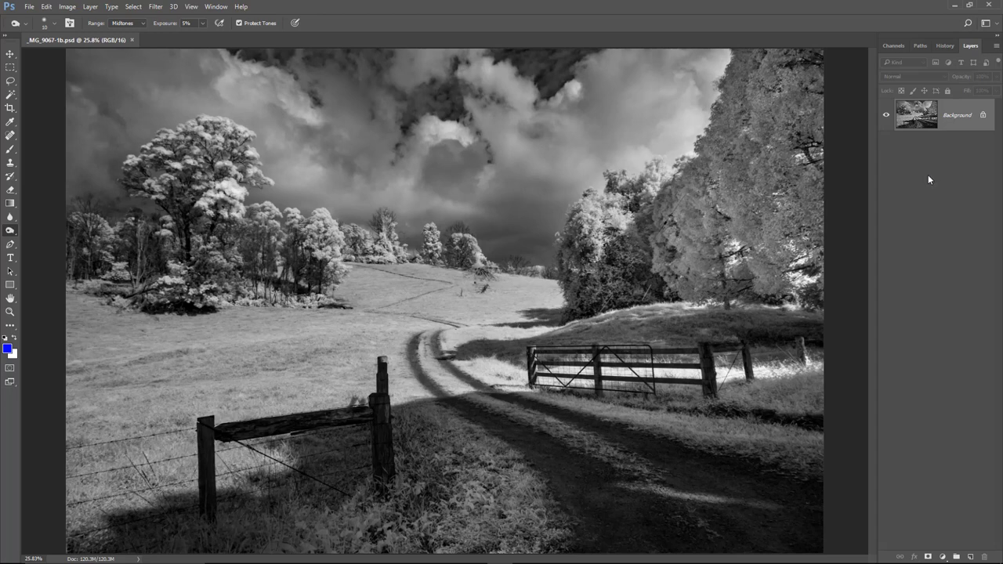
With the Spot Healing Brush, remove a sky blemish and clean a strip along the bottom edge
click(10, 136)
click(33, 137)
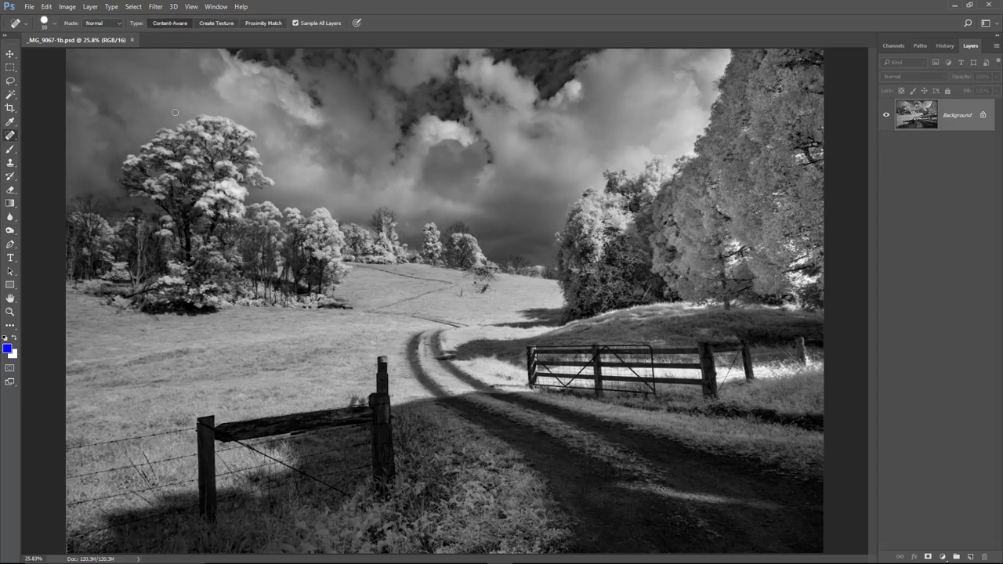
click(173, 54)
drag(539, 543, 493, 546)
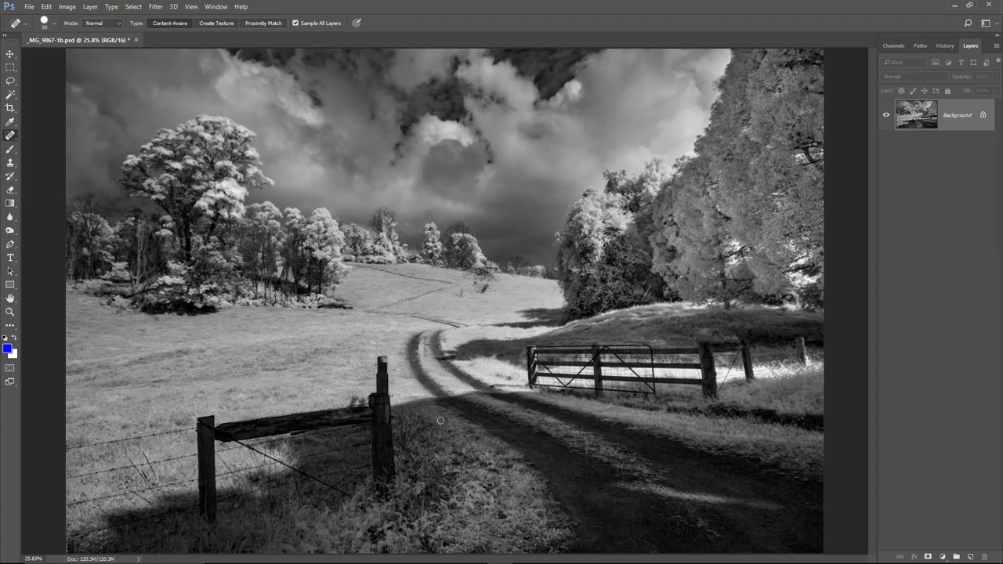
In Image Size, unlink the proportions and set the width to 6000 px, keeping the height at 3744 px
click(69, 7)
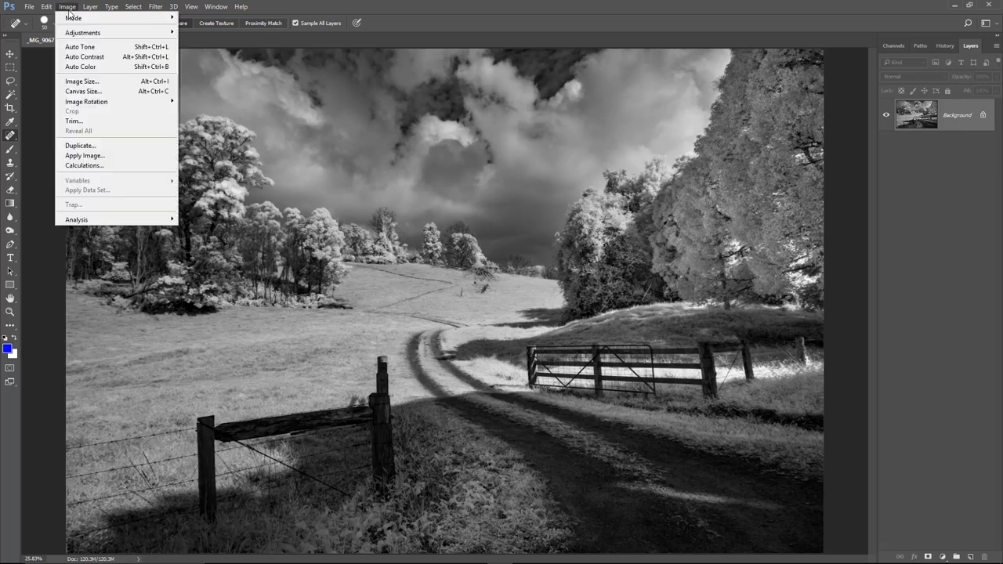
click(71, 82)
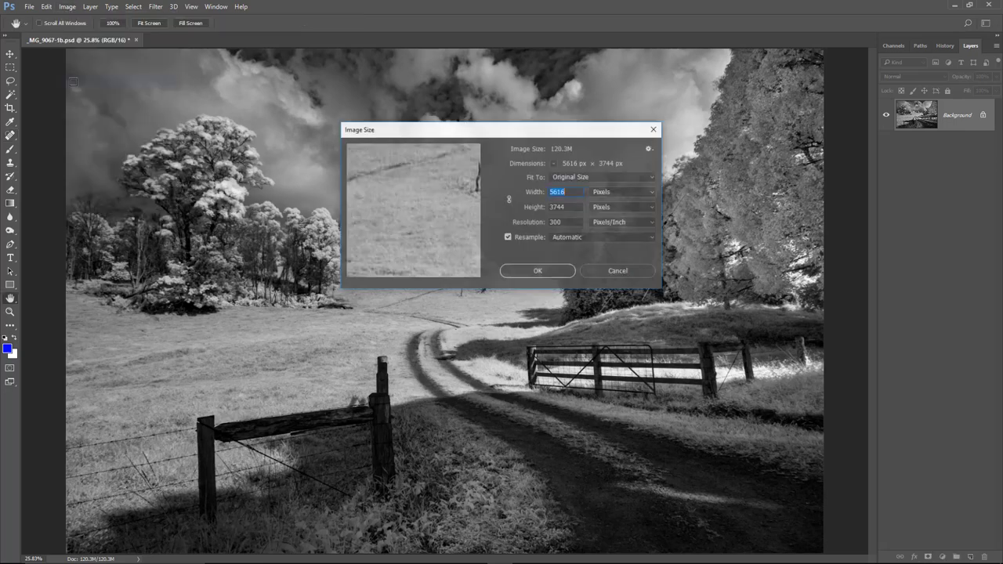
click(509, 200)
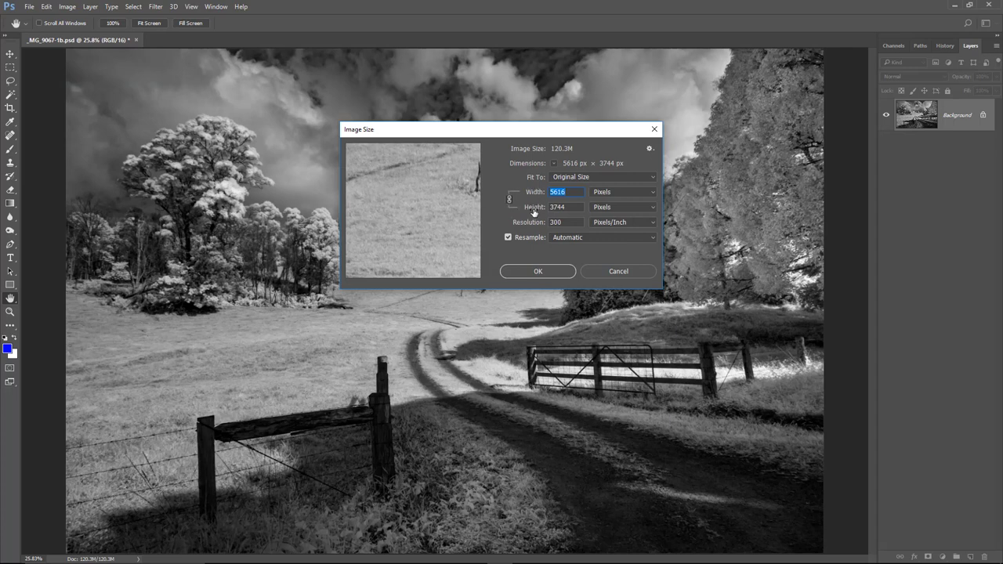
click(509, 199)
text(6000)
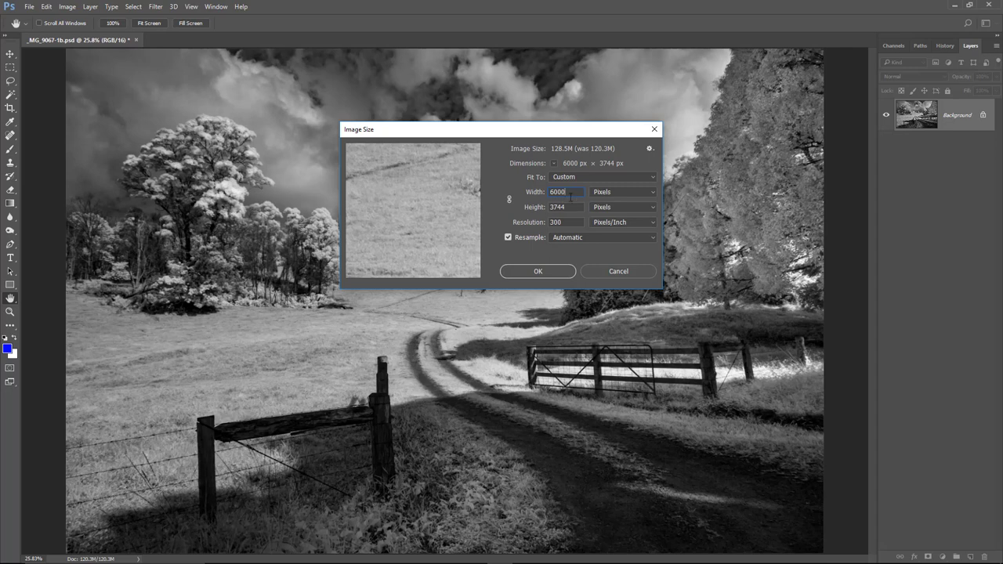
click(536, 272)
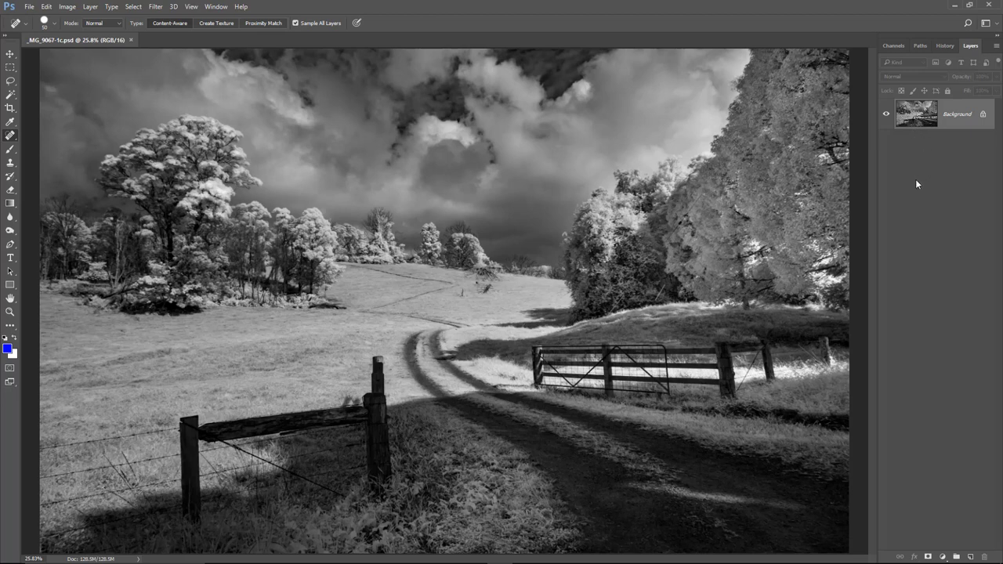
Launch Silver Efex Pro 2 from Filter > Nik Collection on the landscape
click(156, 7)
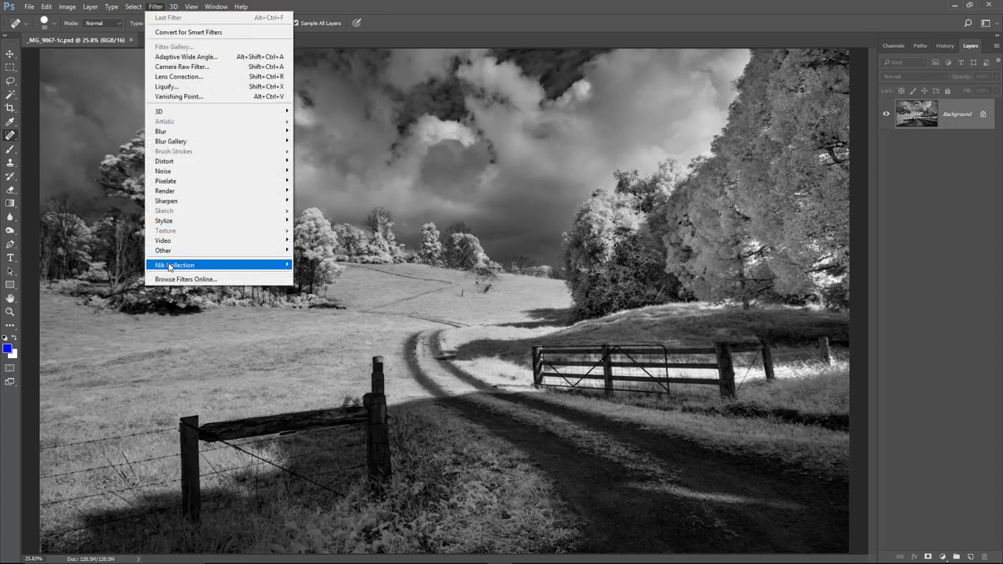
mouse_move(171, 266)
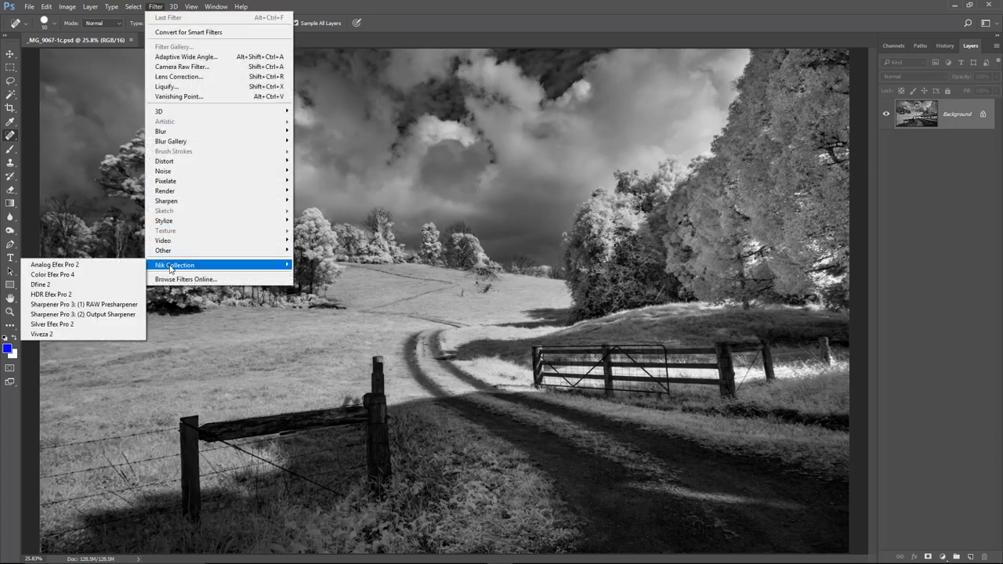
click(84, 323)
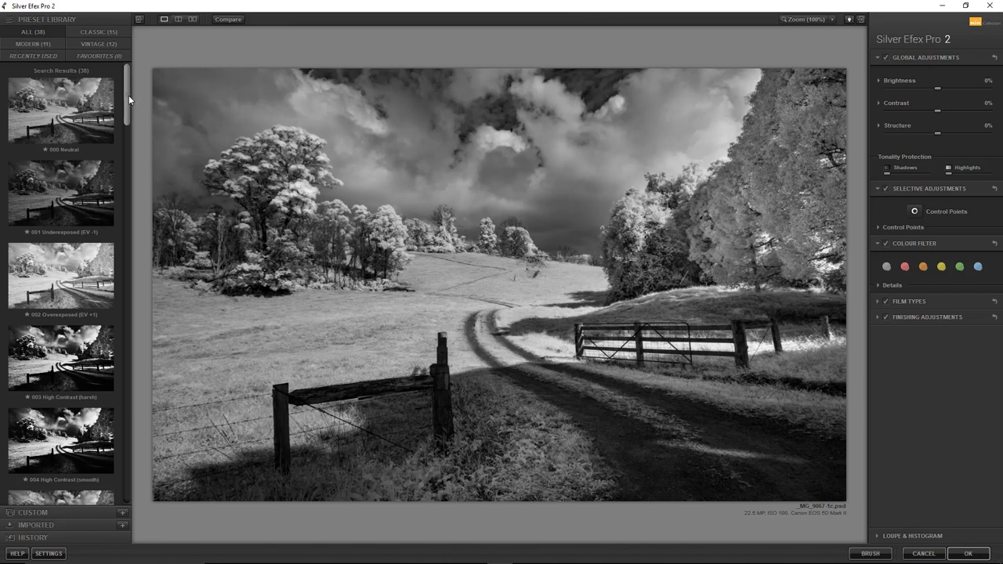
Compare presets 005 and 006 High Structure, settle on 005 (harsh), and apply it back to Photoshop
drag(129, 95, 131, 134)
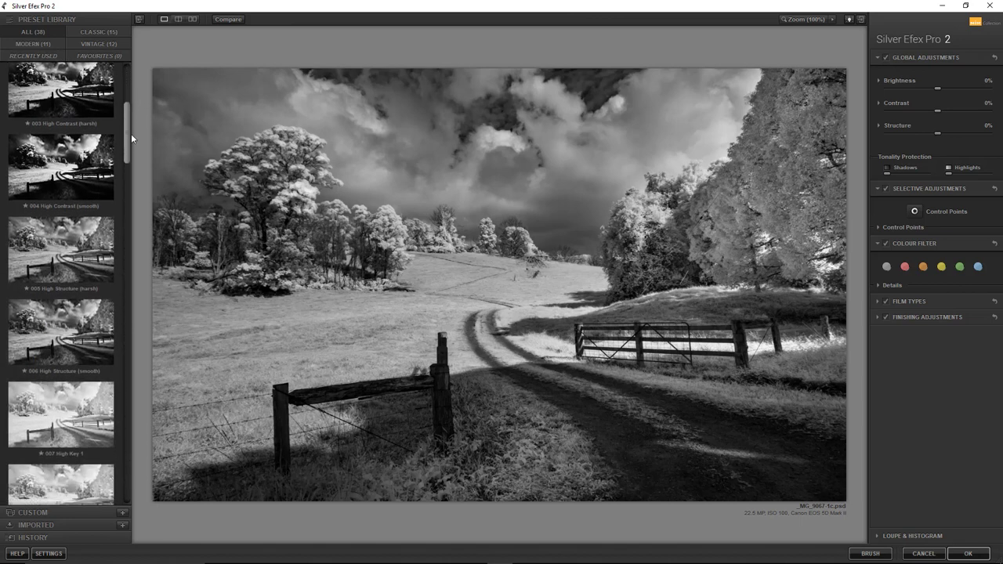
click(66, 256)
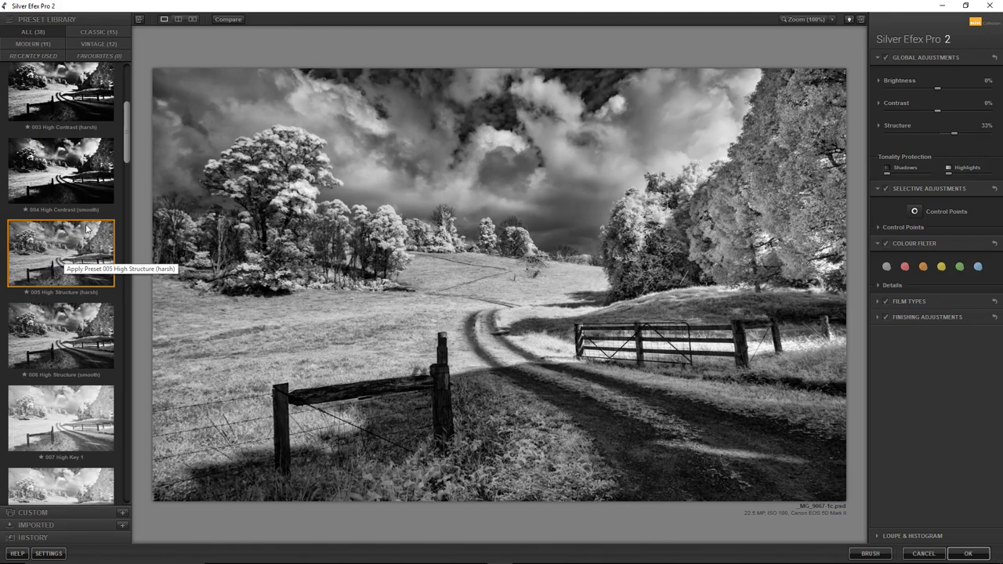
click(229, 19)
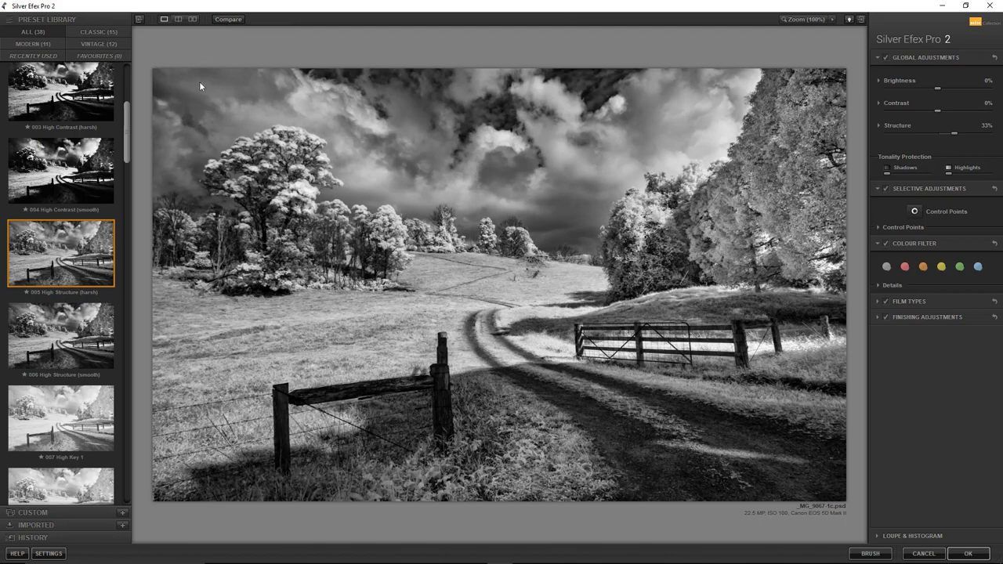
click(55, 344)
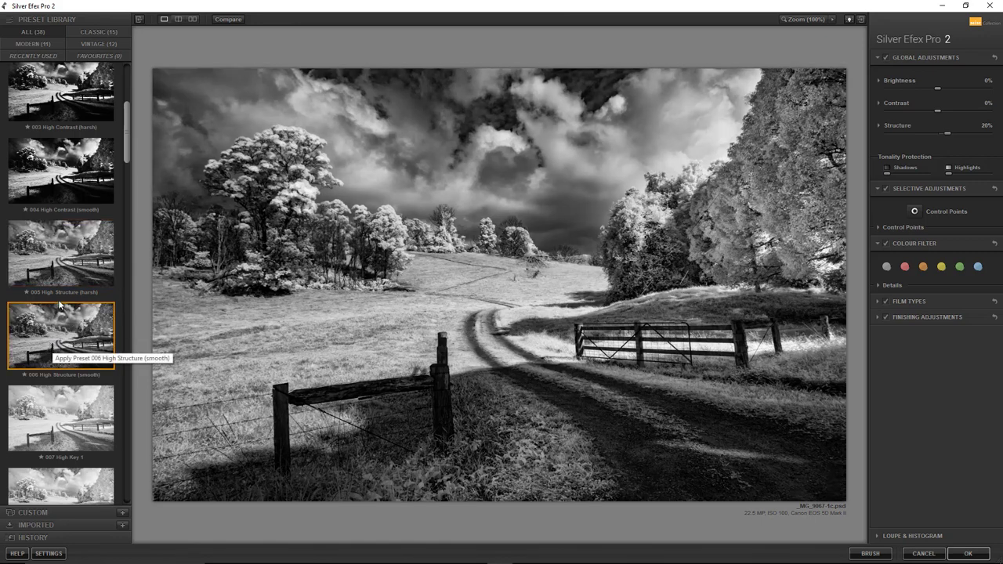
click(73, 273)
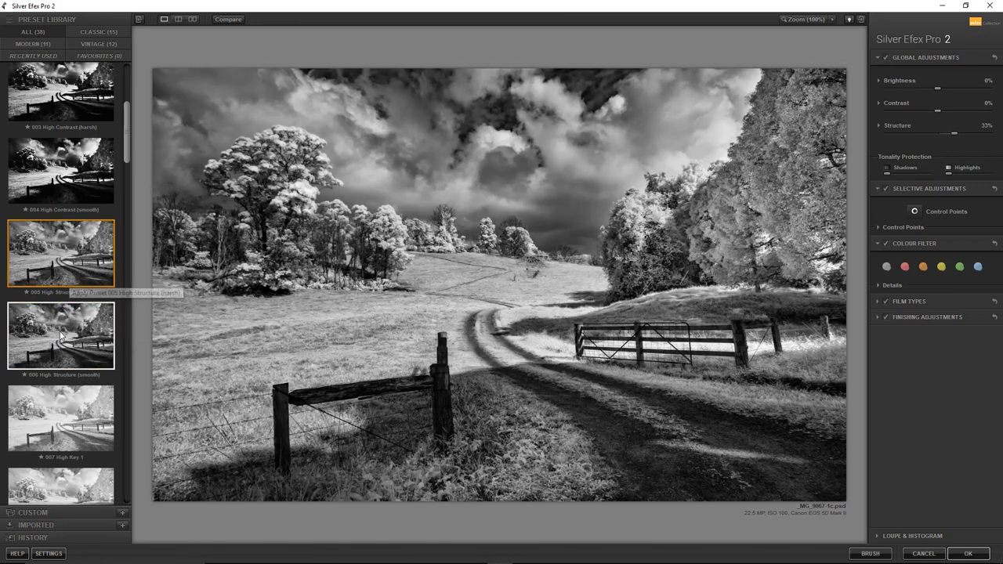
click(59, 336)
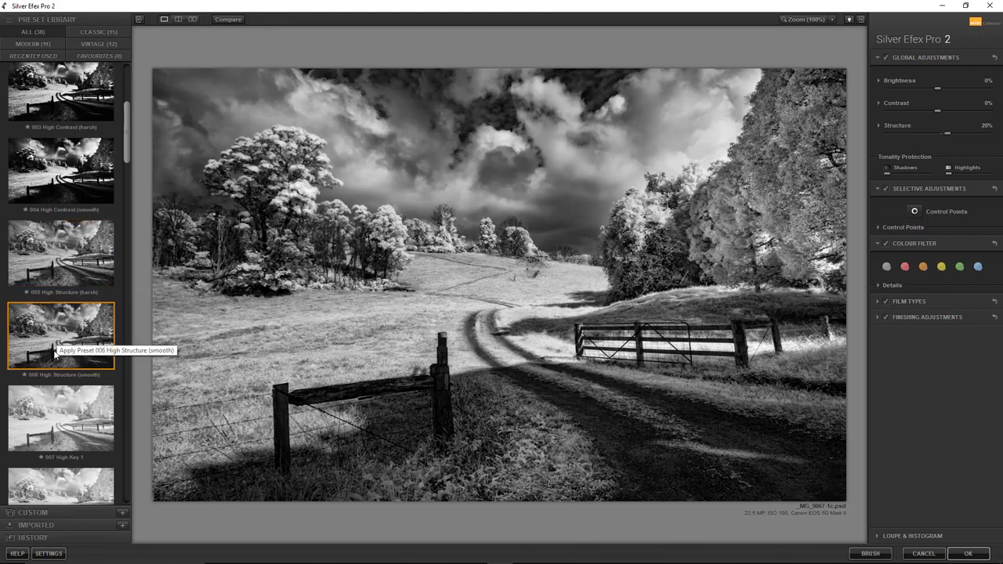
click(73, 271)
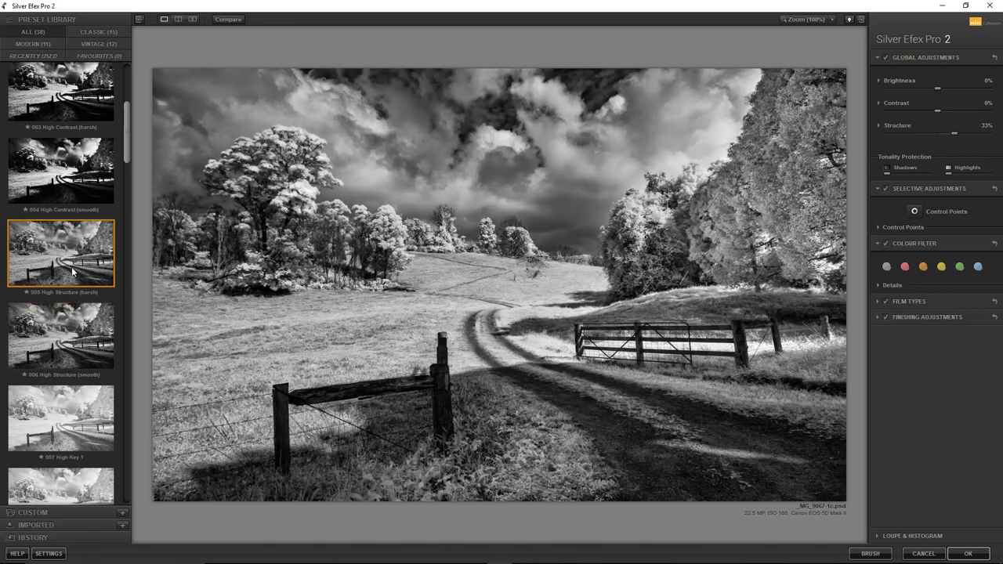
click(67, 336)
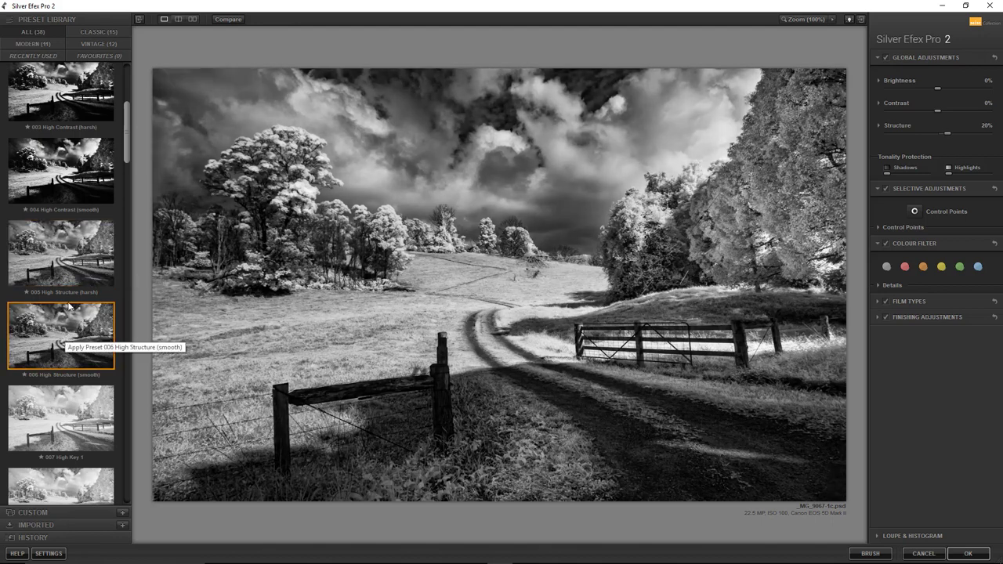
click(79, 267)
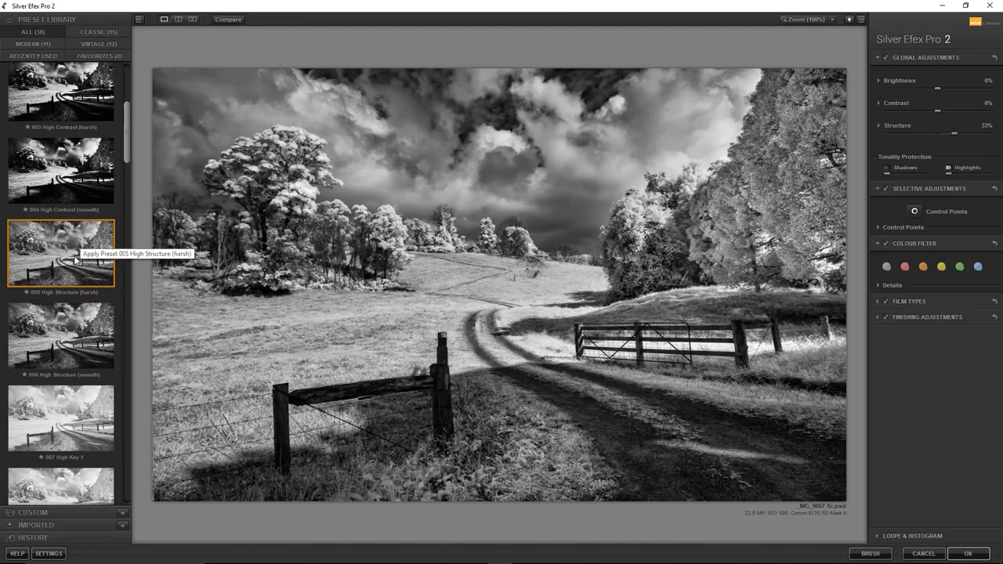
click(966, 552)
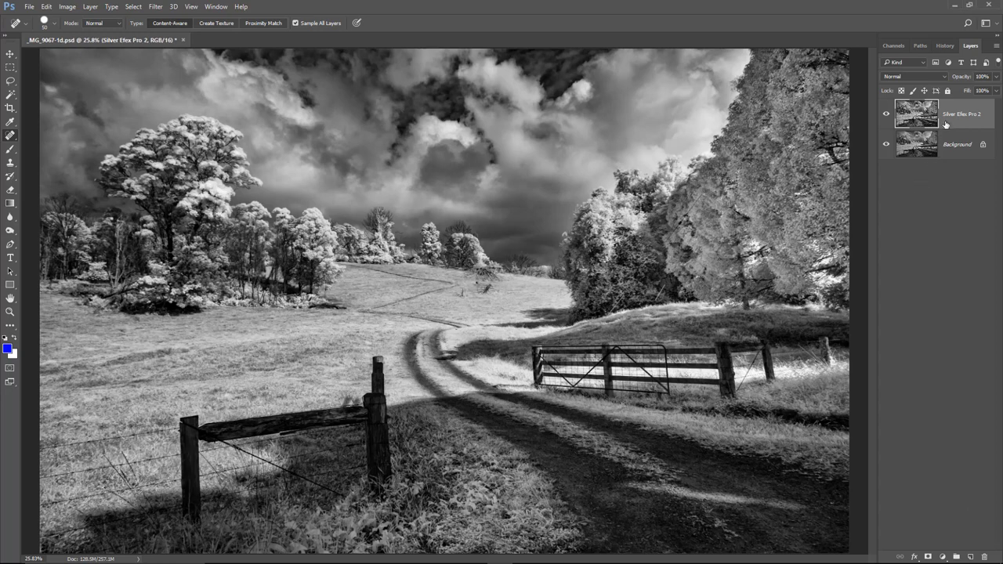
Hide the first Silver Efex Pro 2 layer and select the Background layer
click(887, 113)
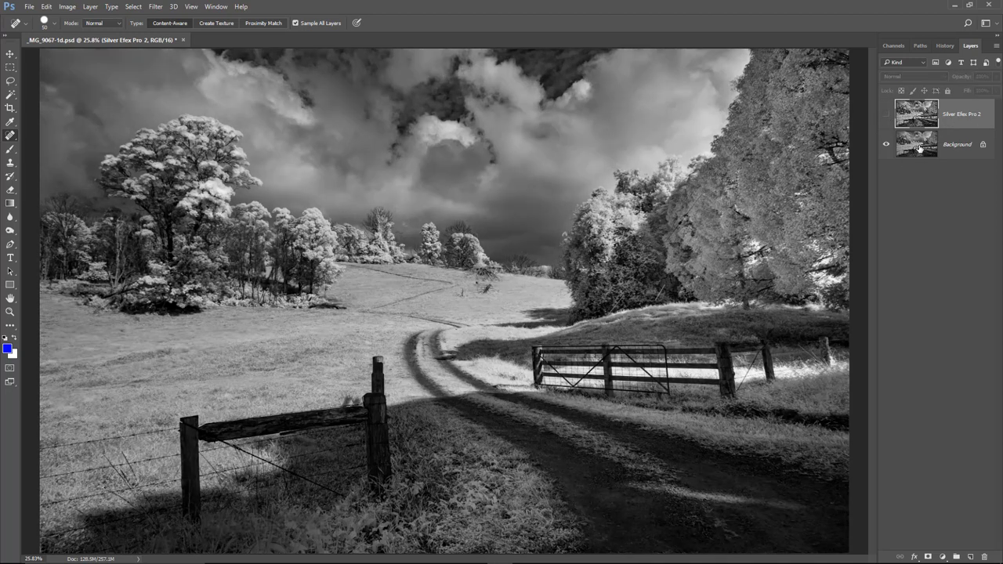
click(922, 153)
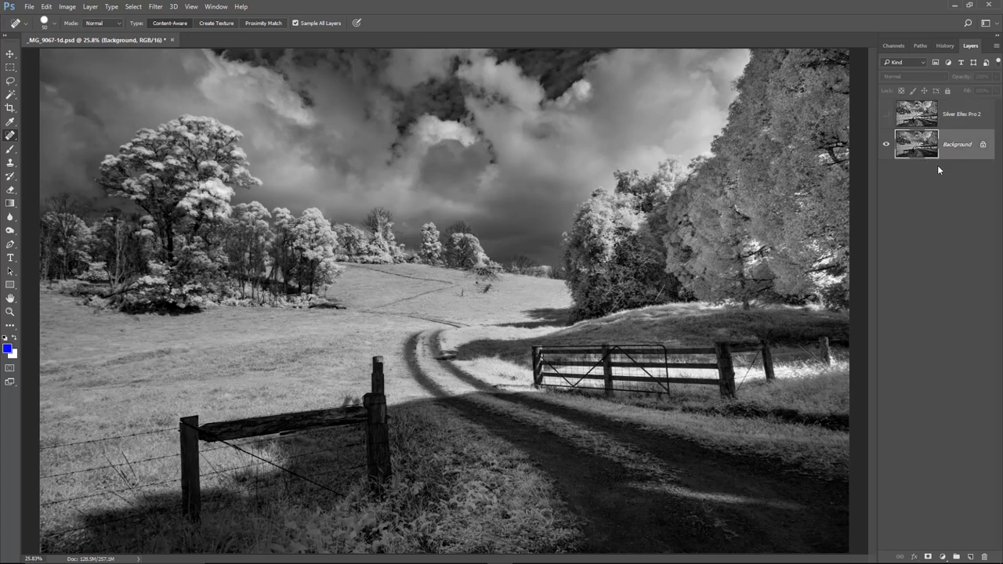
Run Silver Efex Pro 2 on Background with the 001 Underexposed preset and Brightness about 15%
click(157, 8)
mouse_move(178, 266)
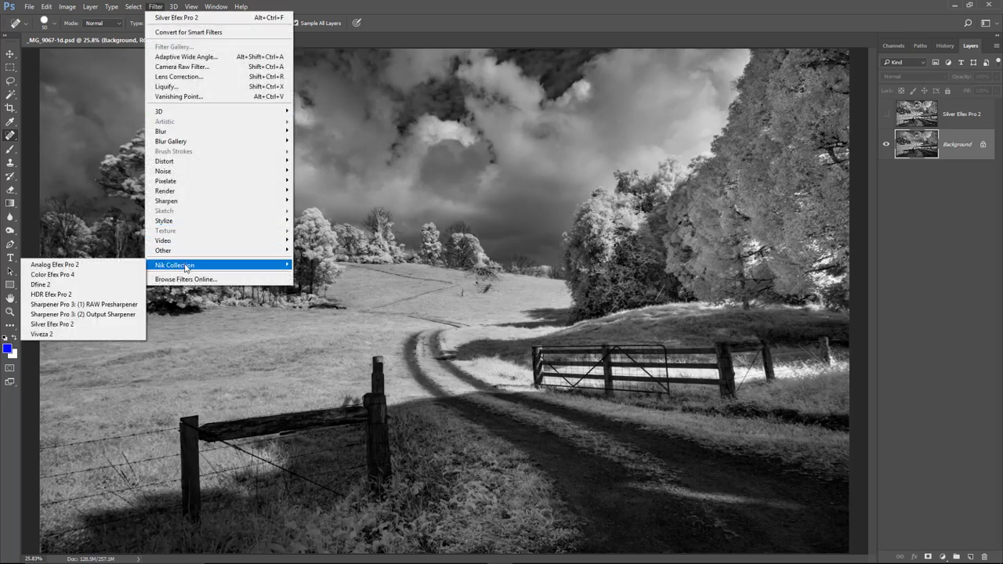
click(79, 325)
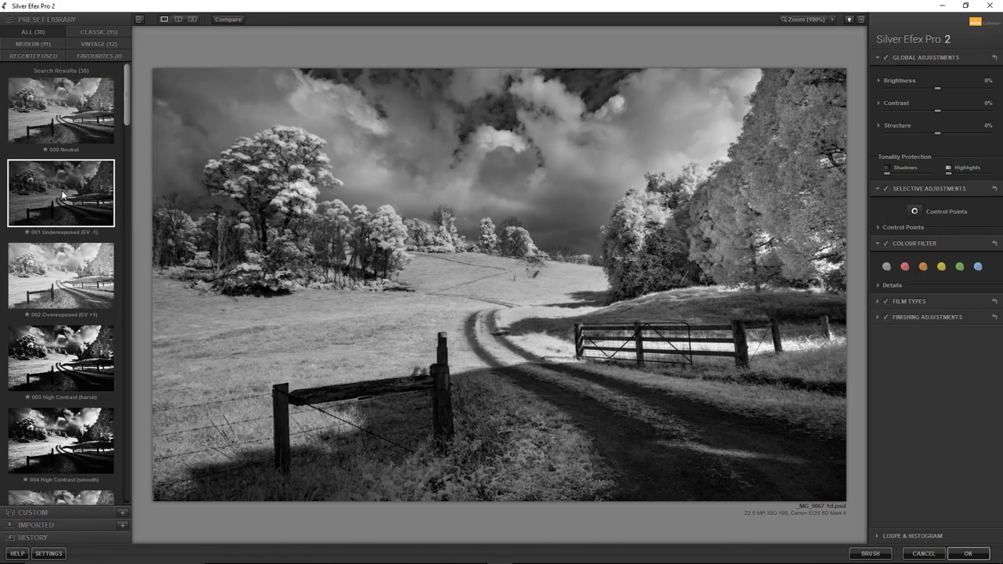
click(61, 217)
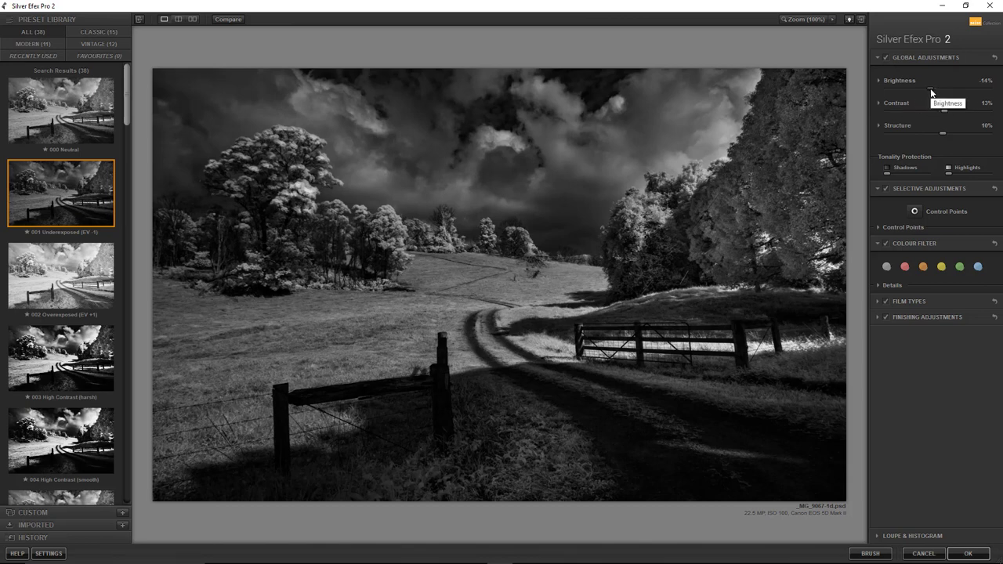
drag(936, 89, 937, 89)
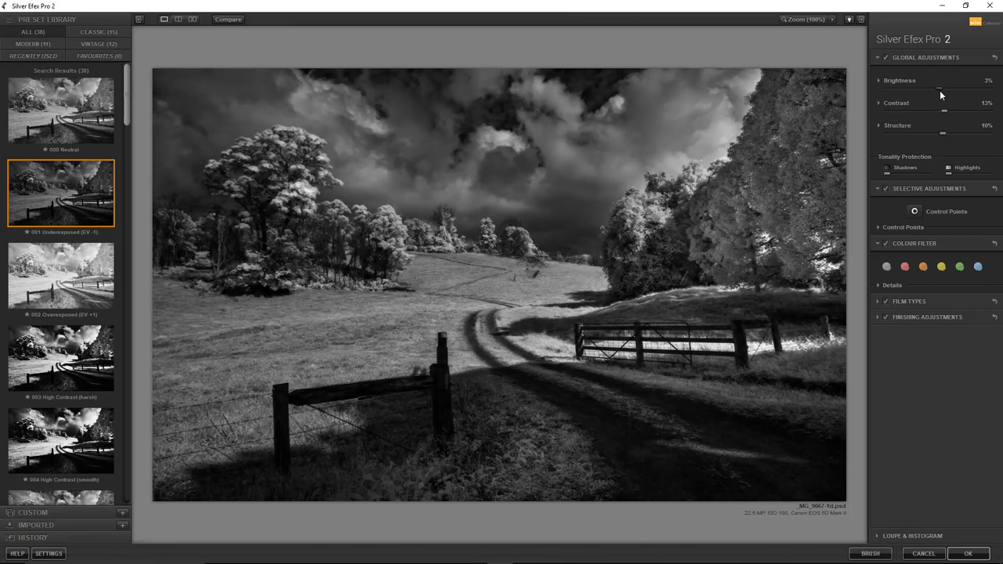
drag(940, 90, 946, 90)
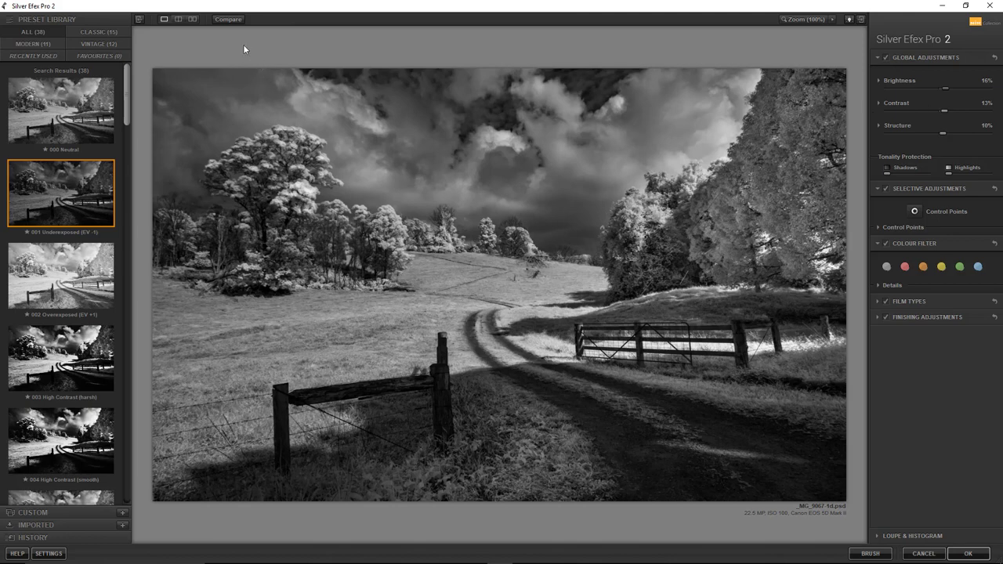
Compare the edit against the original, then apply it back to Photoshop as a new layer
click(229, 22)
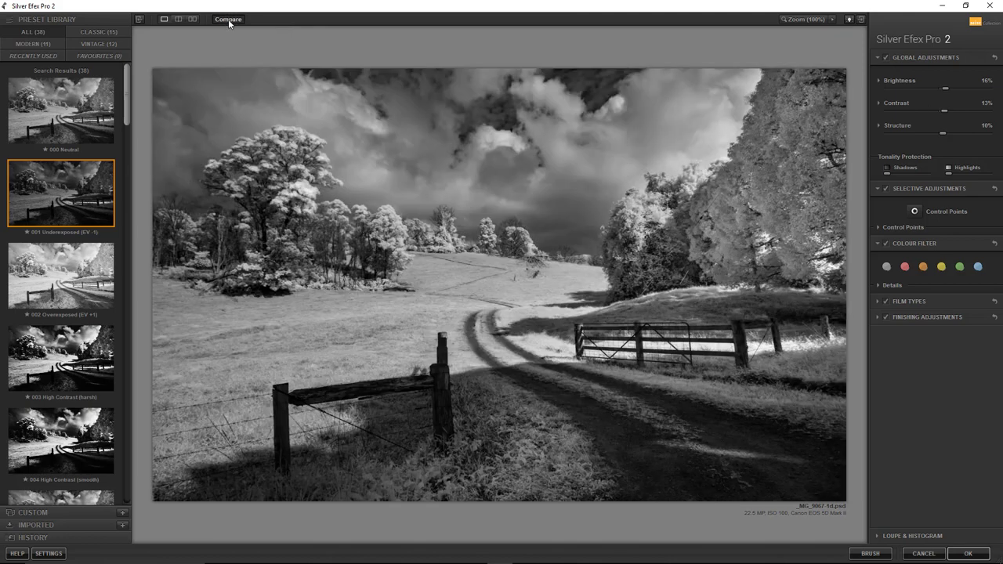
click(230, 22)
click(231, 22)
click(232, 21)
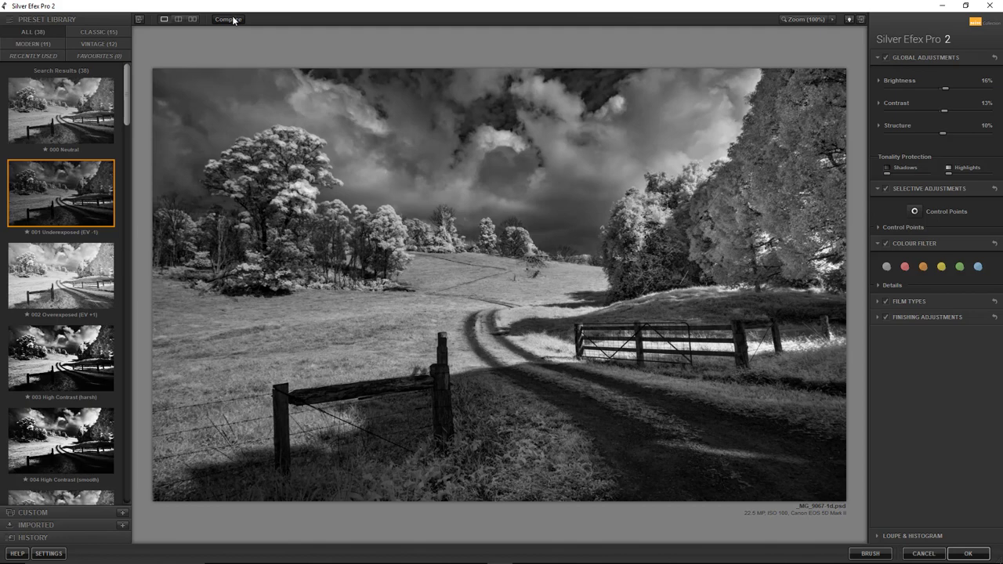
click(231, 19)
click(232, 20)
scroll(946, 89, down, 3)
click(968, 553)
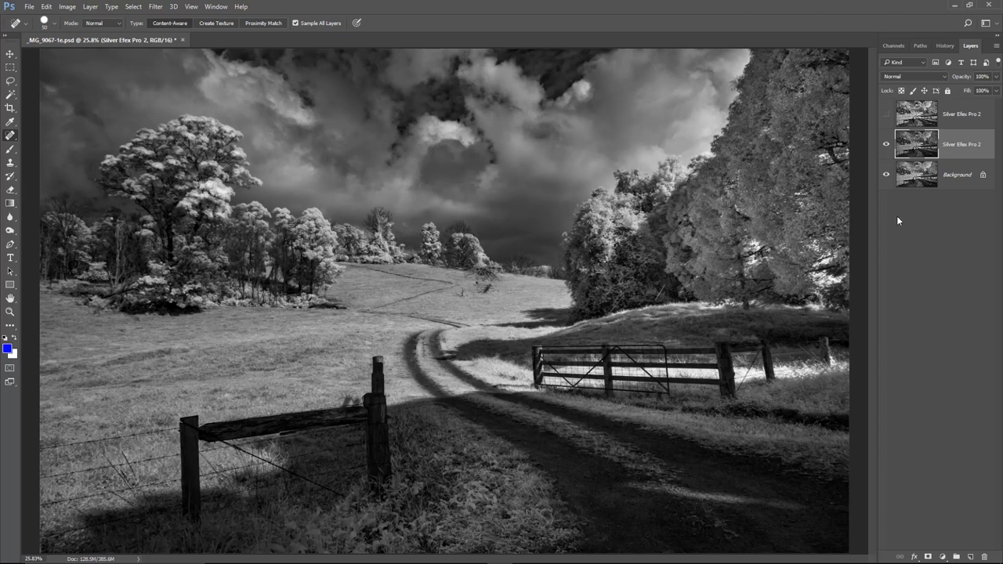
Hide the newest Silver Efex layer, select Background, and show the first Silver Efex layer again
click(887, 145)
click(919, 176)
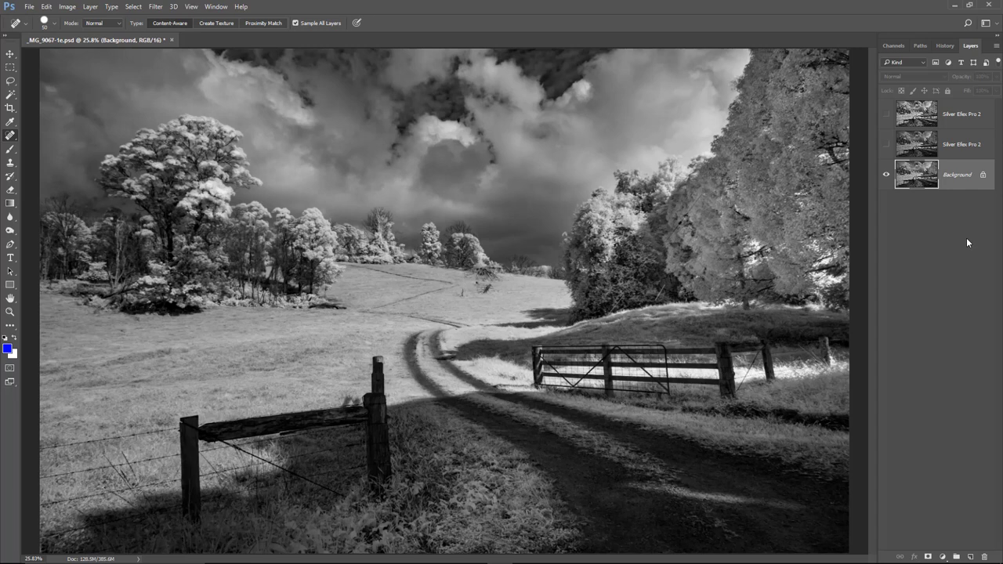
click(886, 114)
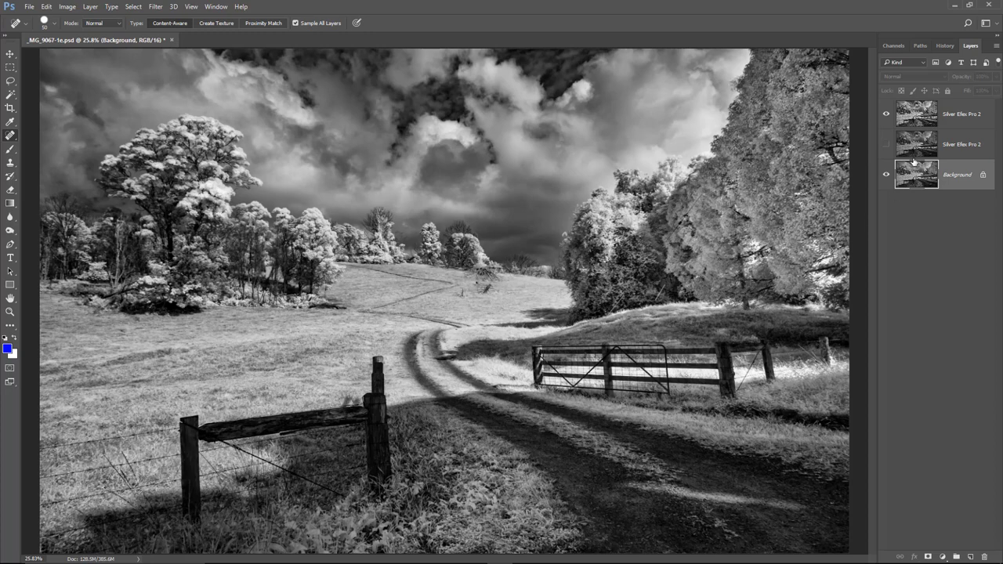
Flatten the image, discarding the hidden layer
click(997, 45)
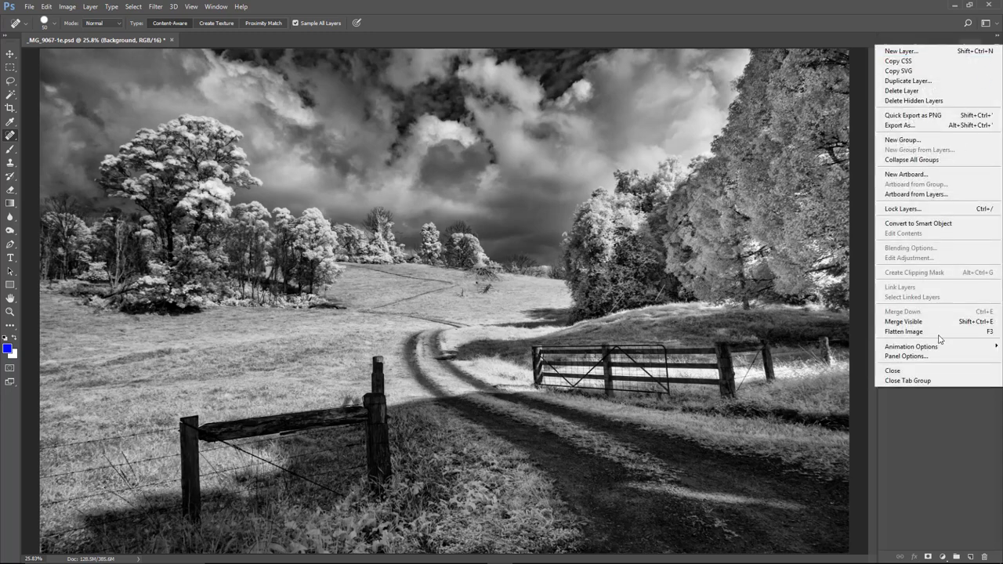
click(904, 331)
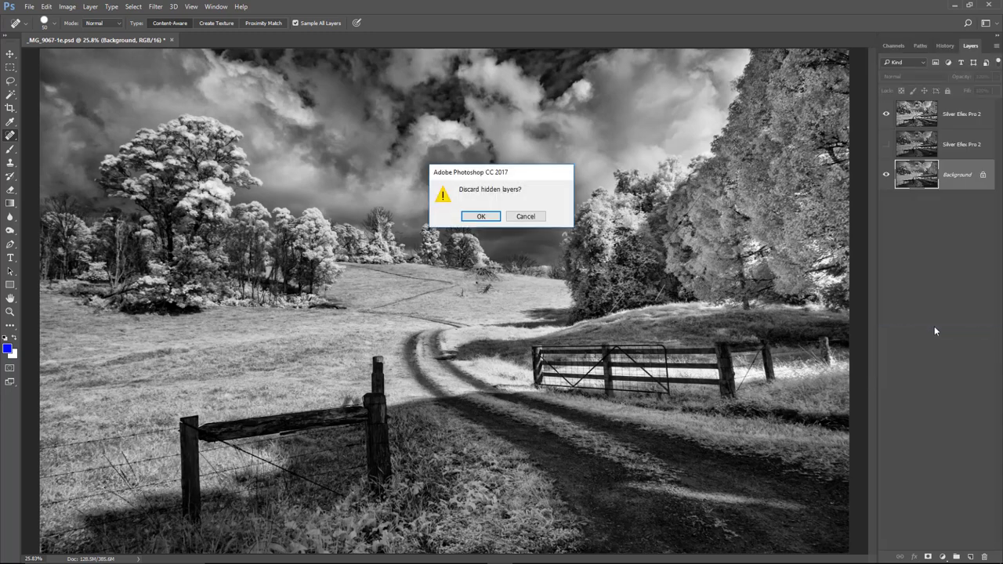
click(480, 220)
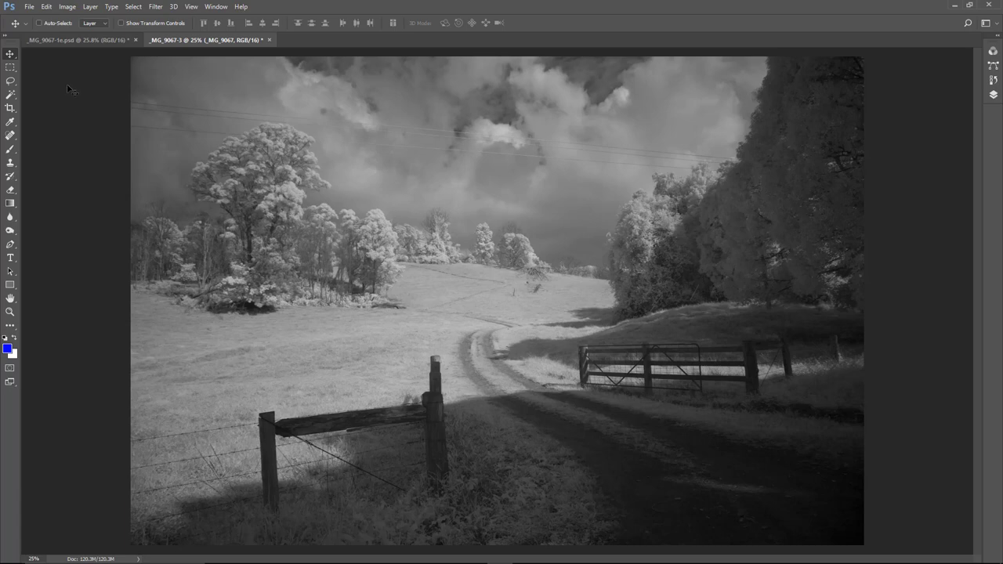
Alternate twice between the flattened _MG_9067-1e.psd and _MG_9067-3, finishing on _MG_9067-3
click(67, 40)
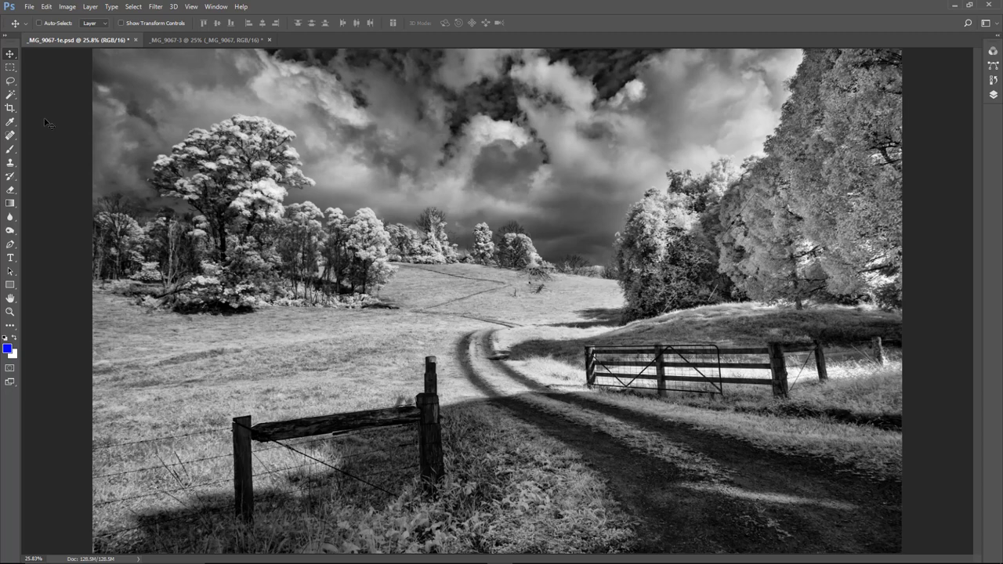
click(171, 41)
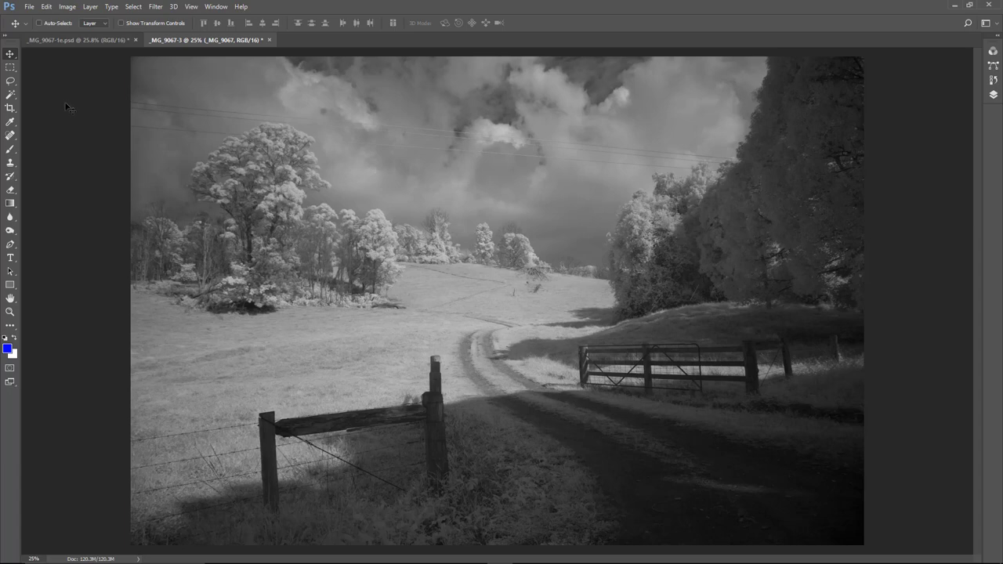
click(62, 39)
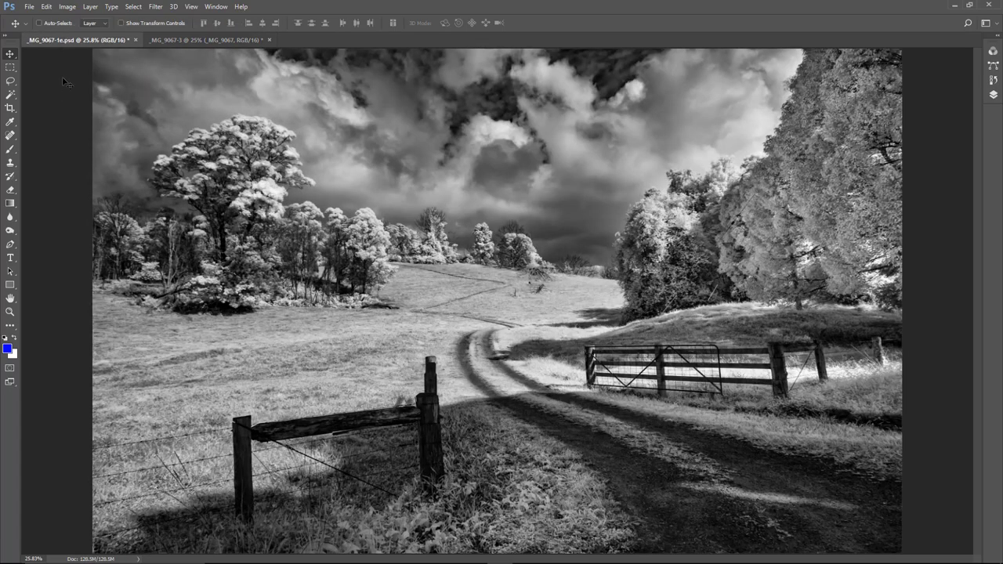
click(175, 39)
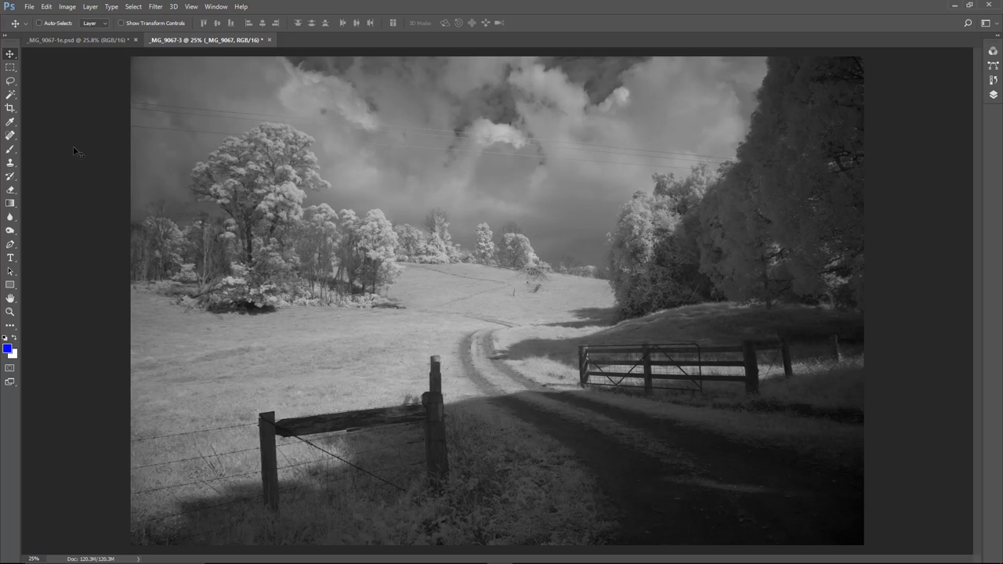
Switch from _MG_9067-1e.psd to _MG_9067-3 and back to the flattened _MG_9067-1e.psd
click(82, 38)
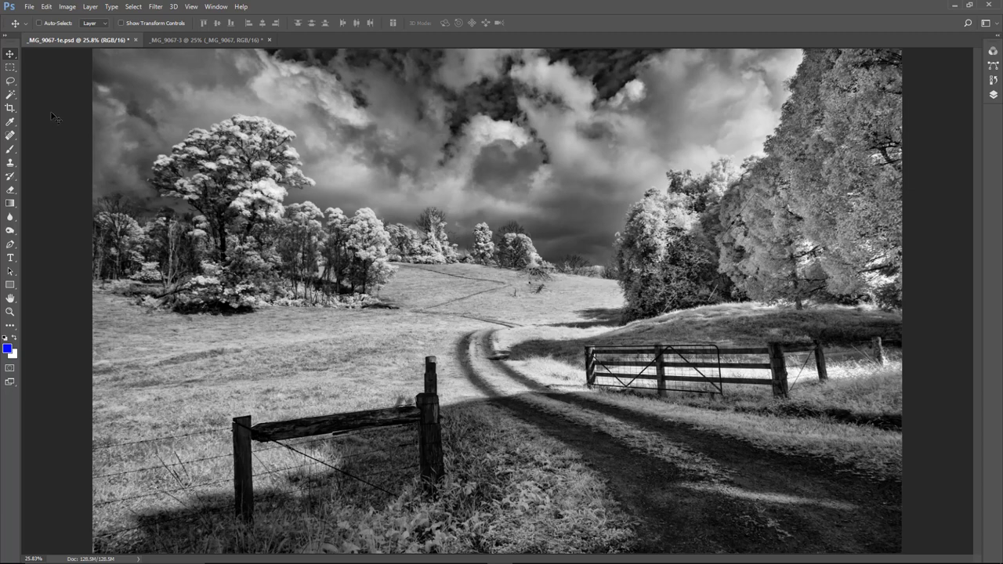
click(180, 40)
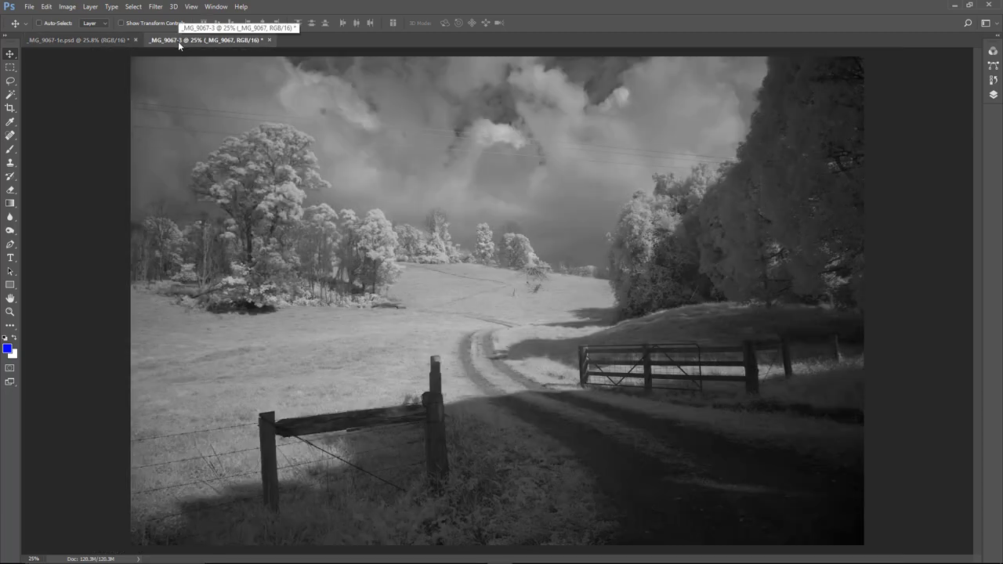
click(59, 40)
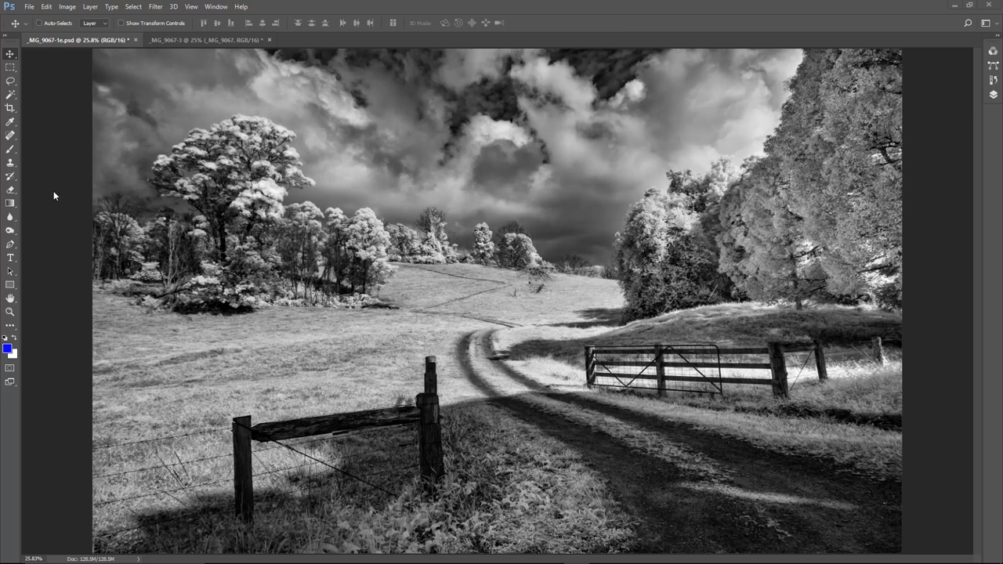
In the Camera Raw Filter, split-tone highlights to Hue 59/Saturation 23 and shadows to Hue 255/Saturation 21
click(156, 7)
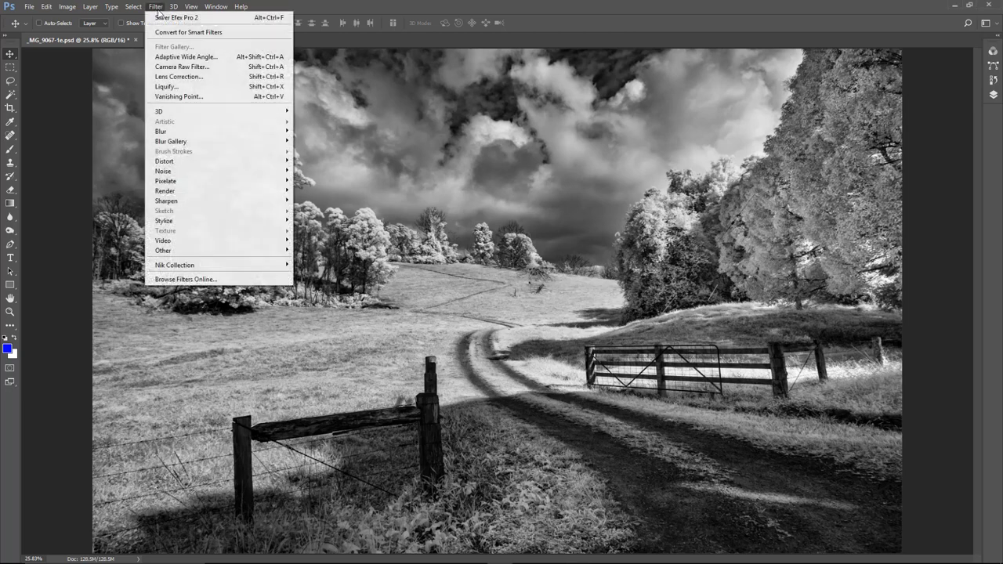
click(168, 69)
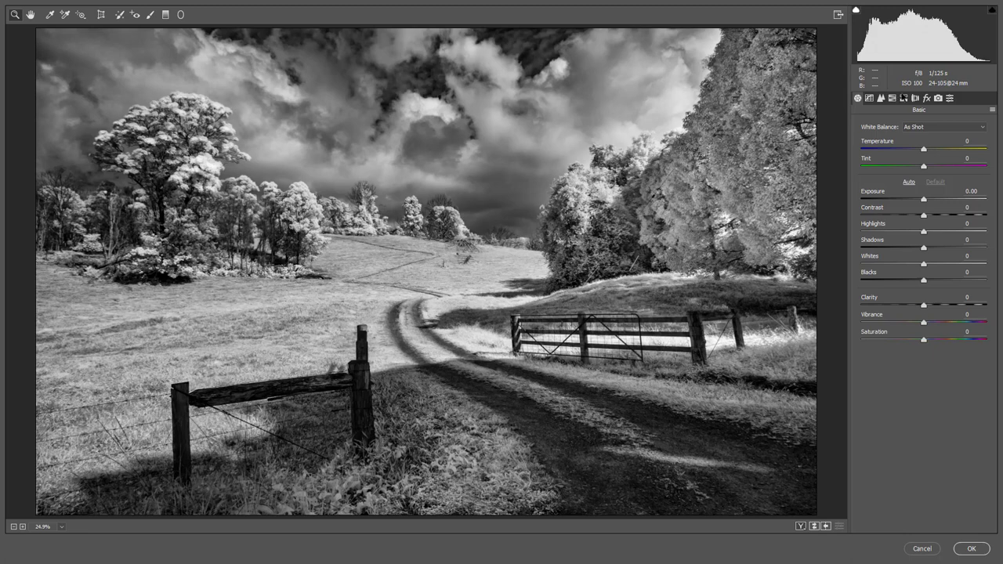
click(905, 99)
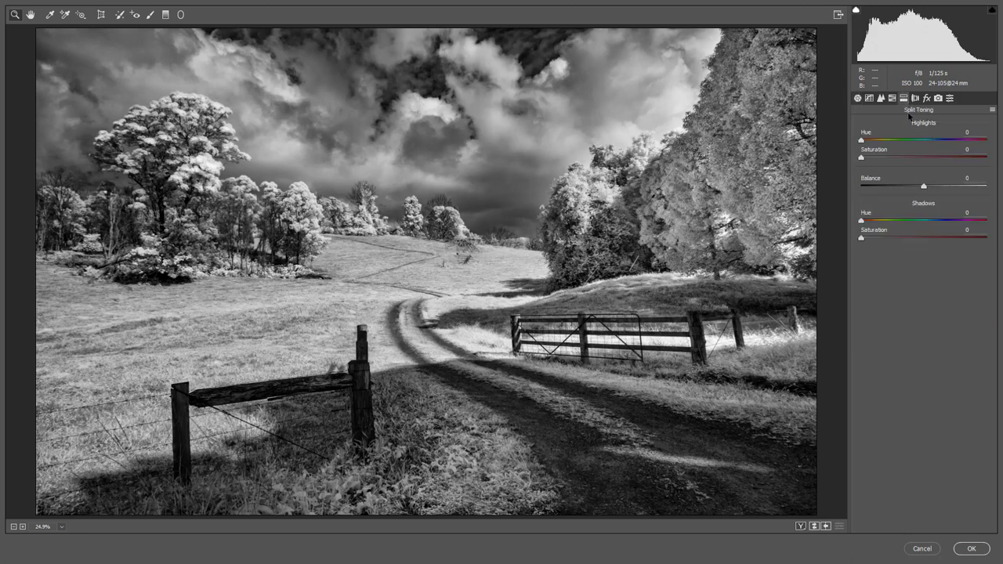
drag(861, 139, 890, 158)
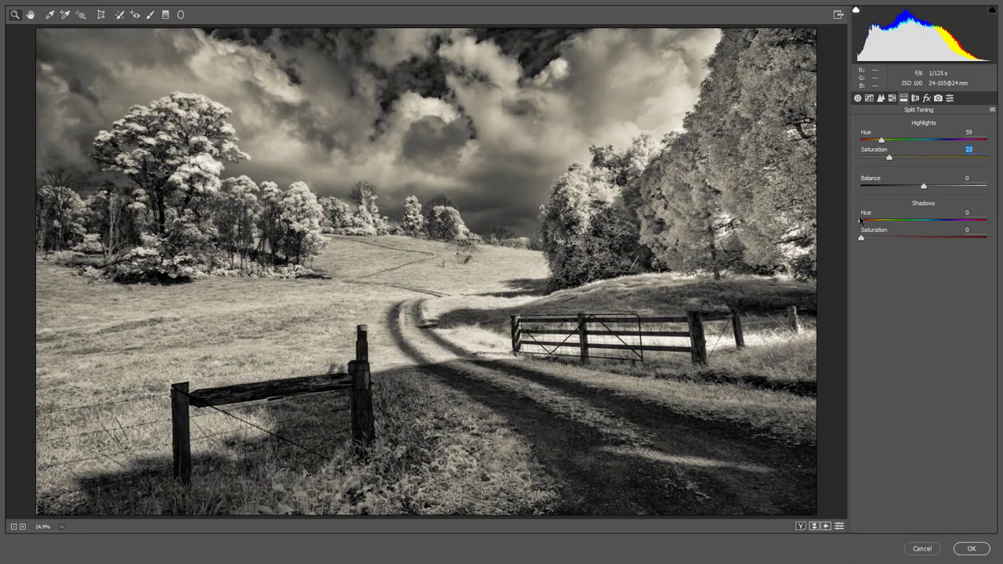
drag(862, 220, 952, 223)
drag(862, 238, 890, 248)
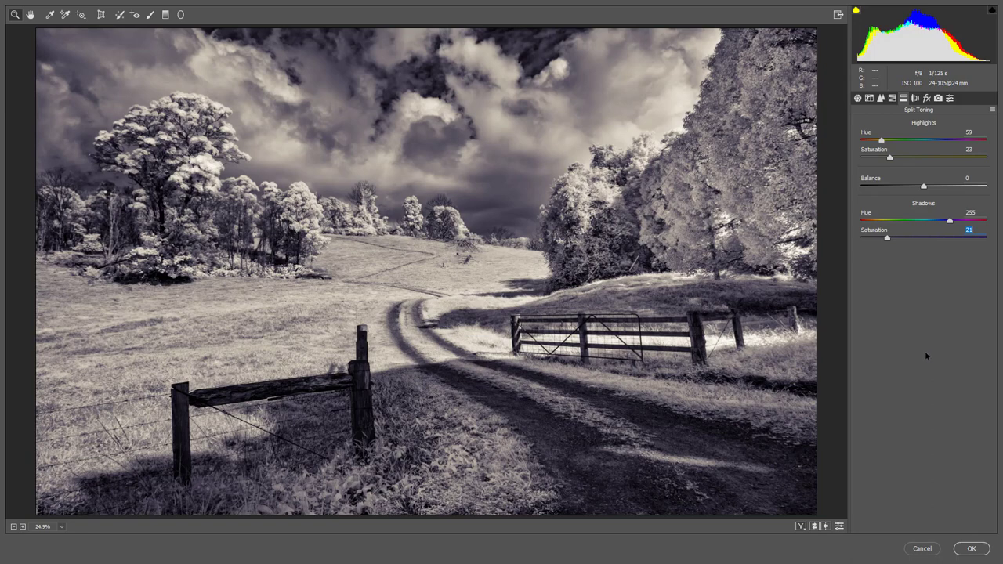
Cancel the Camera Raw Filter so the split toning is not applied
click(925, 549)
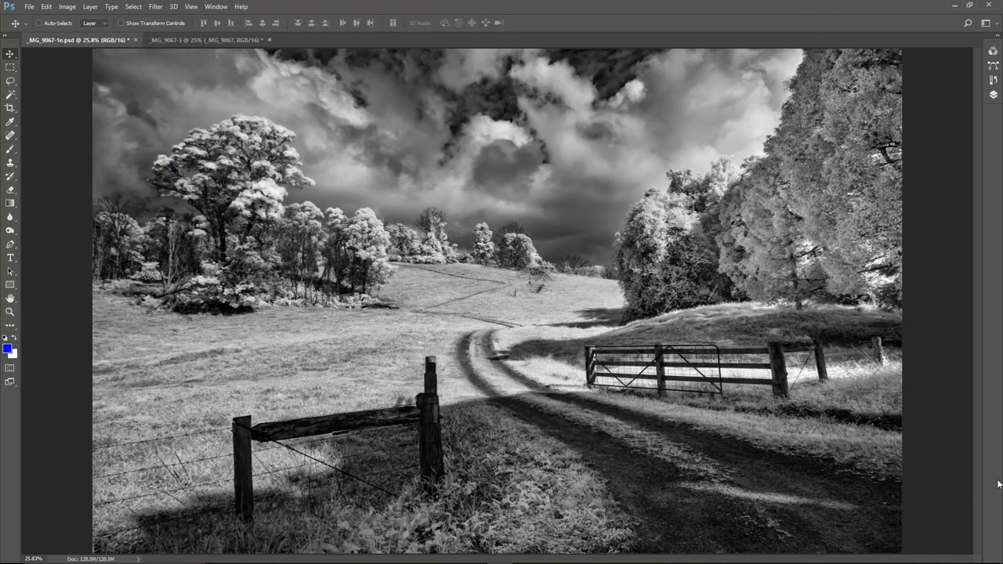